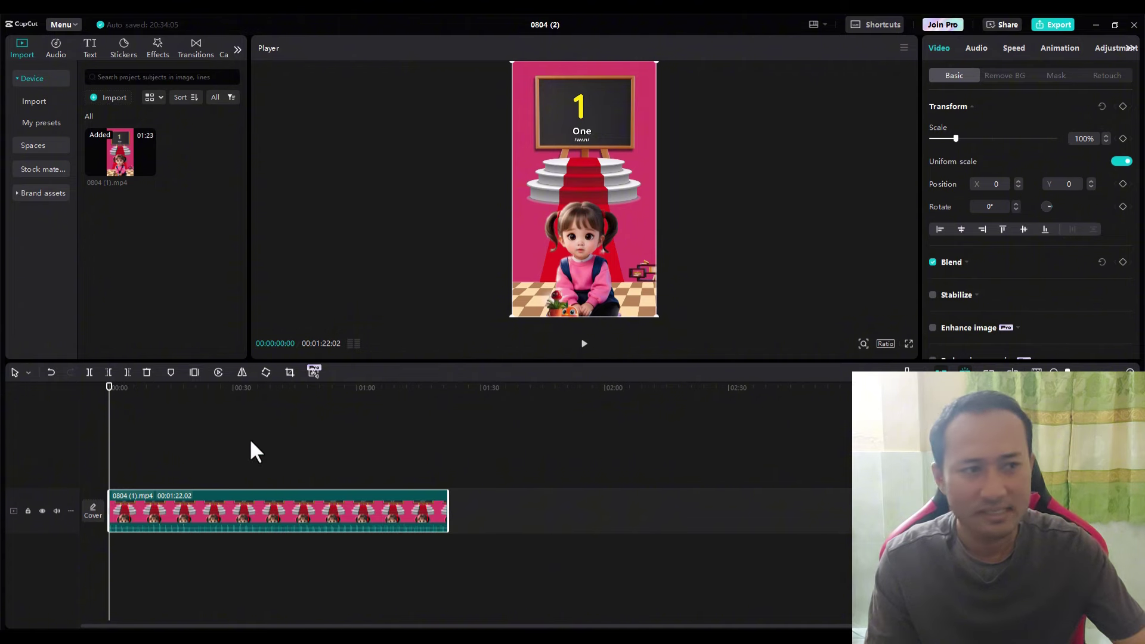
Step: Export only the project's audio as an MP3, with video export turned off
{"action": "left_click", "coordinate": [1053, 25]}
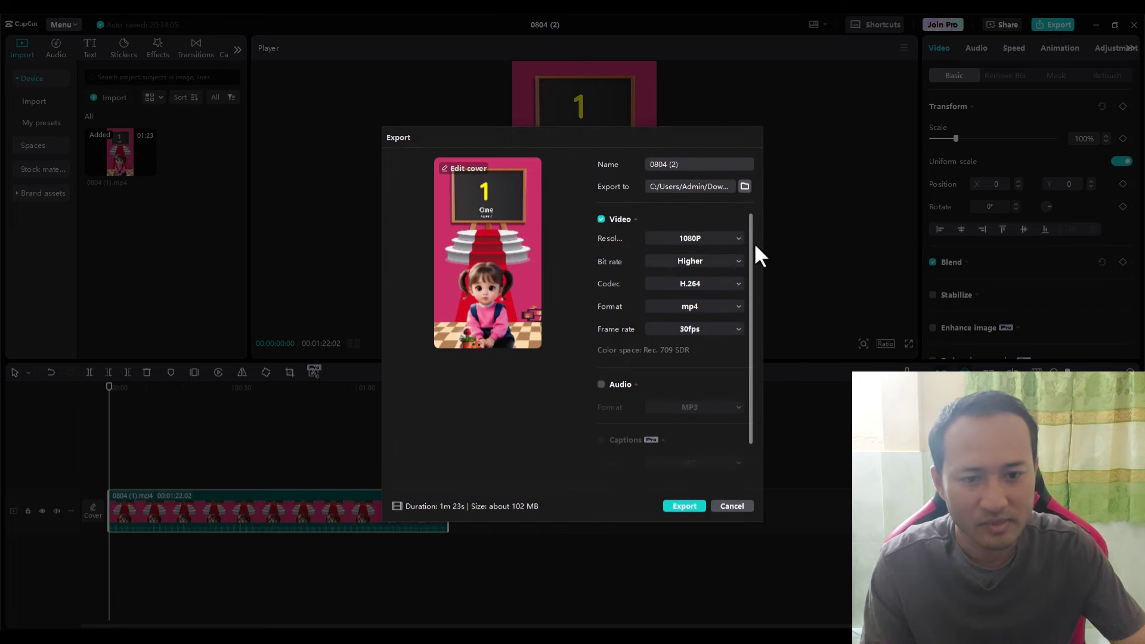
{"action": "left_click", "coordinate": [600, 384]}
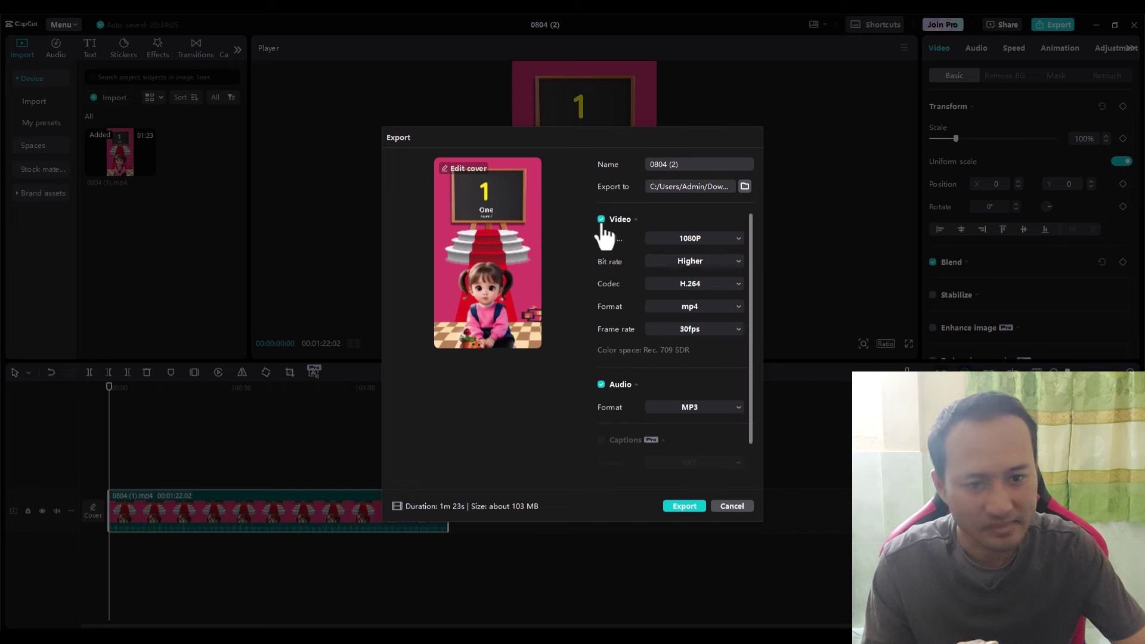
{"action": "left_click", "coordinate": [601, 219]}
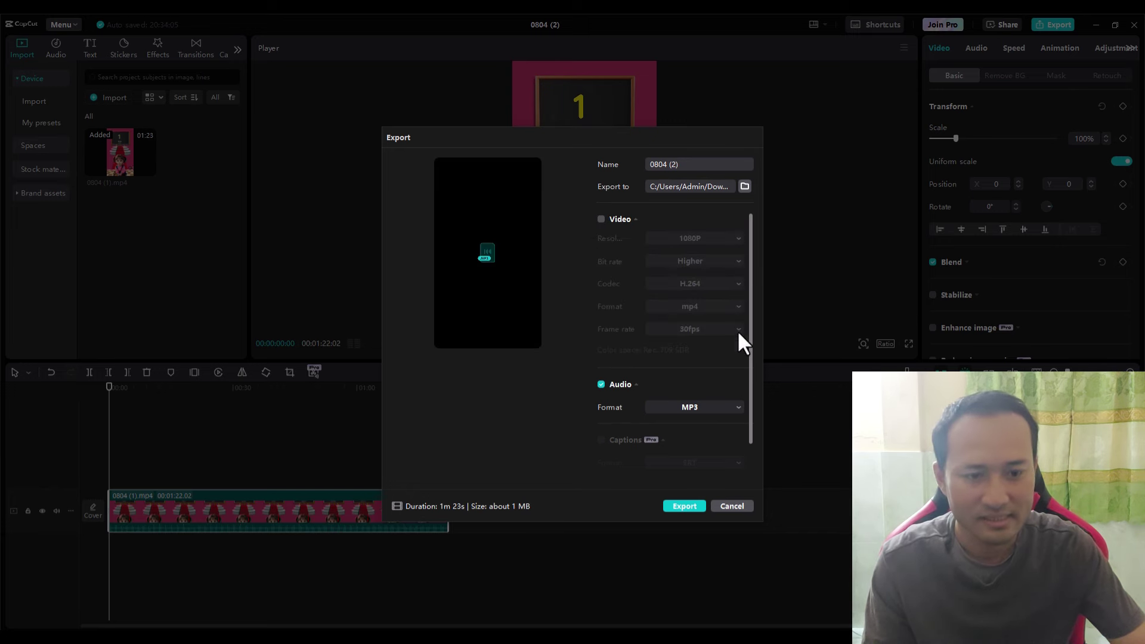
{"action": "left_click", "coordinate": [683, 506]}
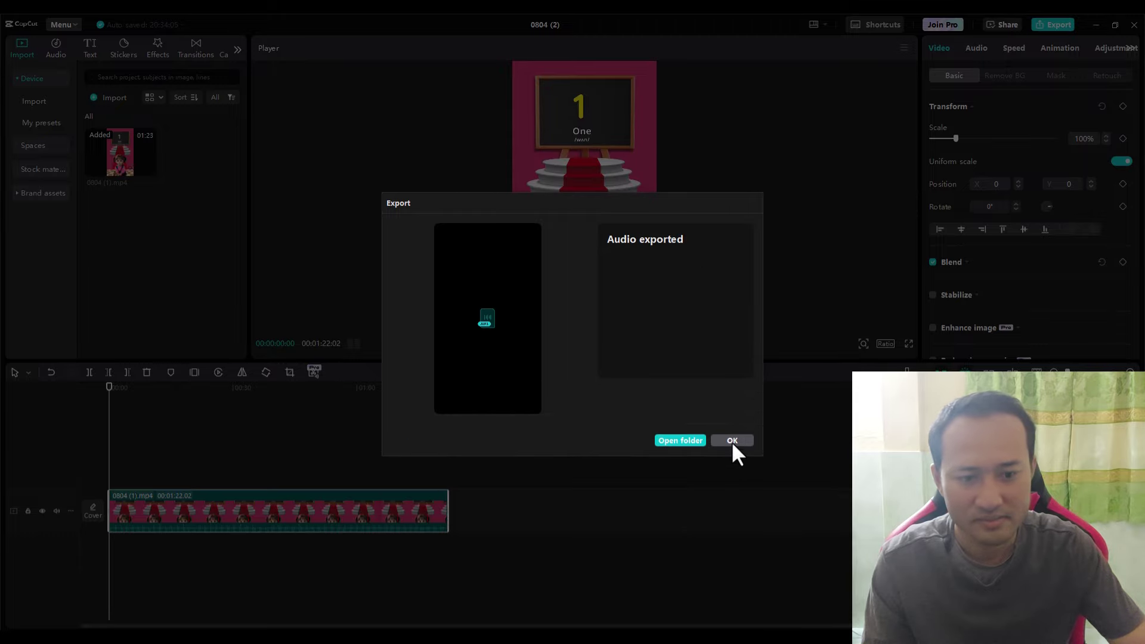
{"action": "left_click", "coordinate": [731, 439]}
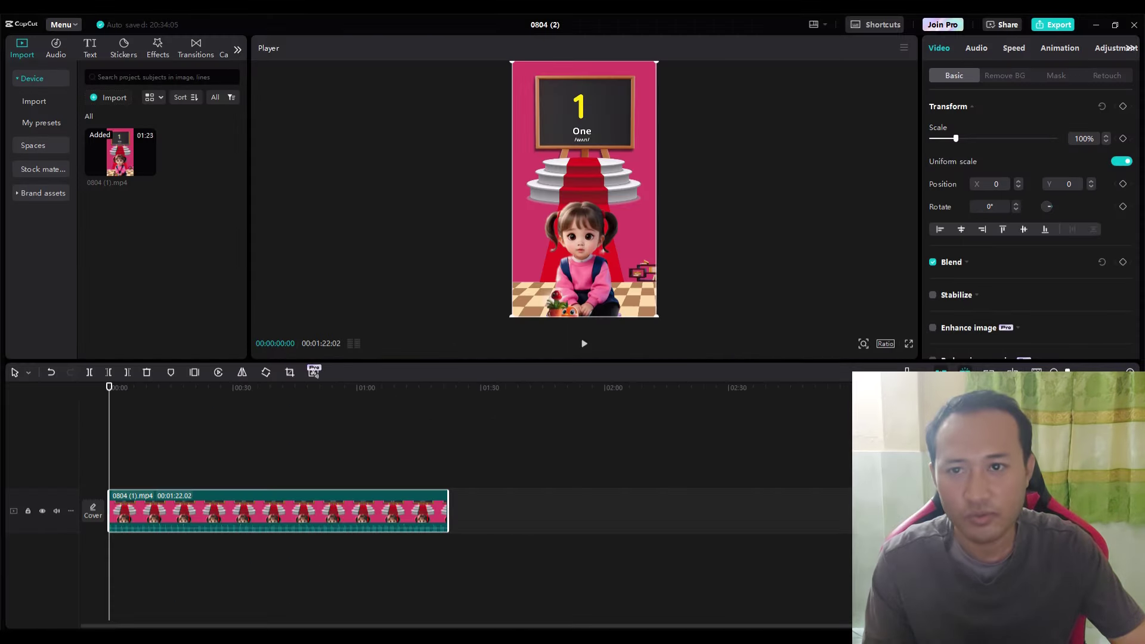
Step: Switch to Firefox, open the bookmarked Adobe Express Animate from audio page and reposition the red lips on the green canvas
{"action": "key", "text": "alt+Tab"}
{"action": "left_click", "coordinate": [173, 26]}
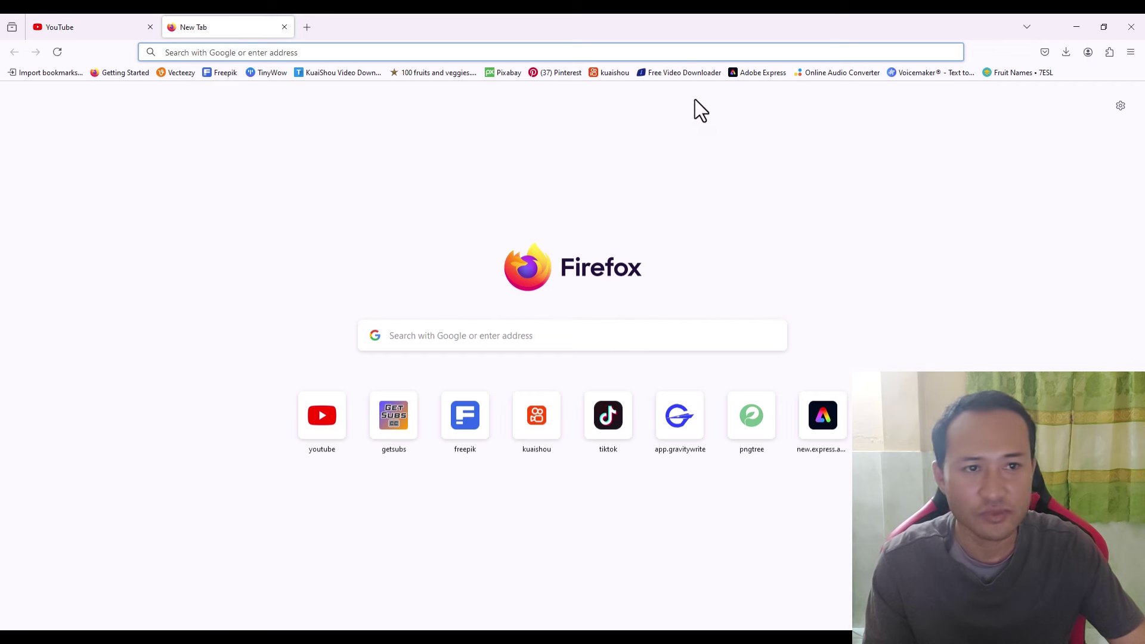
{"action": "left_click", "coordinate": [760, 73]}
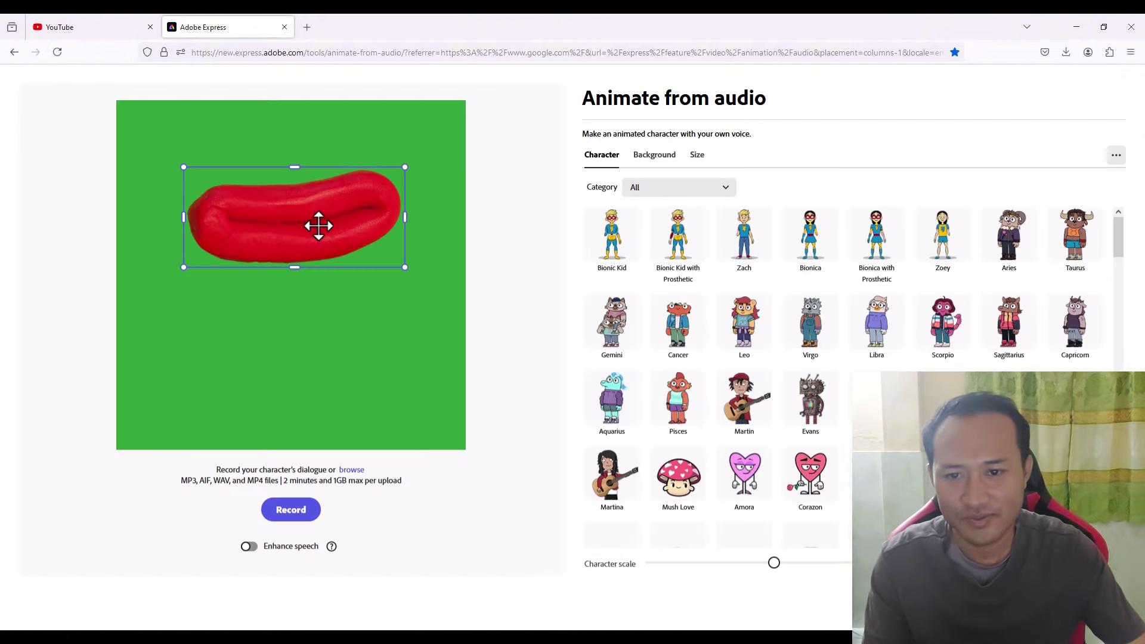
{"action": "left_click_drag", "start_coordinate": [317, 225], "coordinate": [312, 263]}
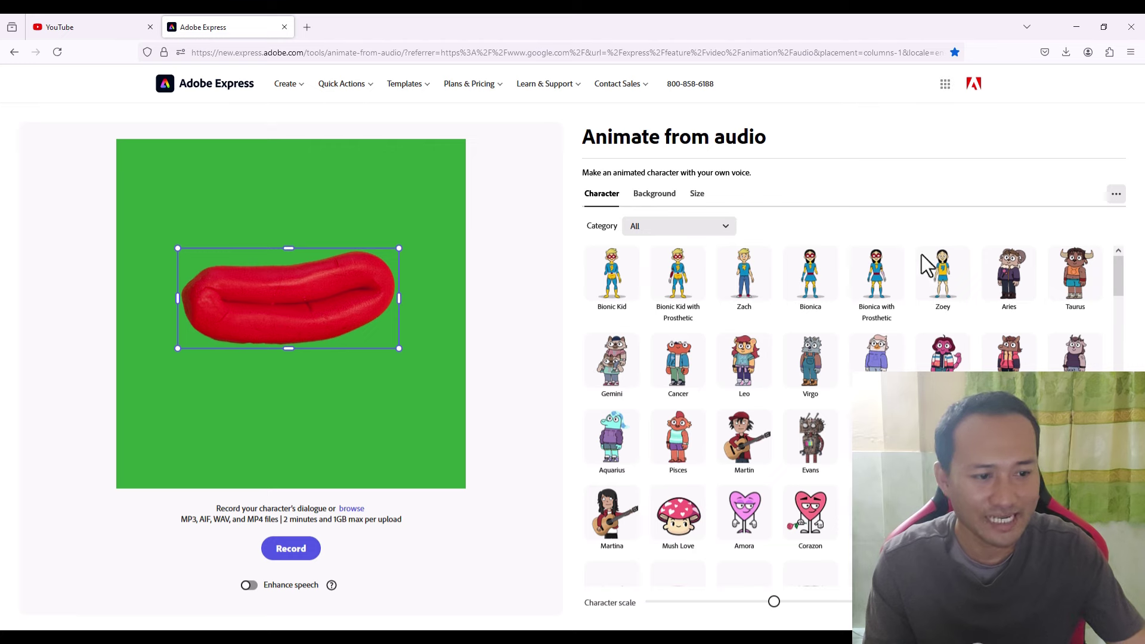
Step: Try the Clay and Caricature mouth characters, and choose the large red lips as the character to animate
{"action": "scroll", "coordinate": [939, 298], "scroll_direction": "down", "scroll_amount": 3}
{"action": "scroll", "coordinate": [942, 308], "scroll_direction": "down", "scroll_amount": 1}
{"action": "scroll", "coordinate": [942, 307], "scroll_direction": "up", "scroll_amount": 3}
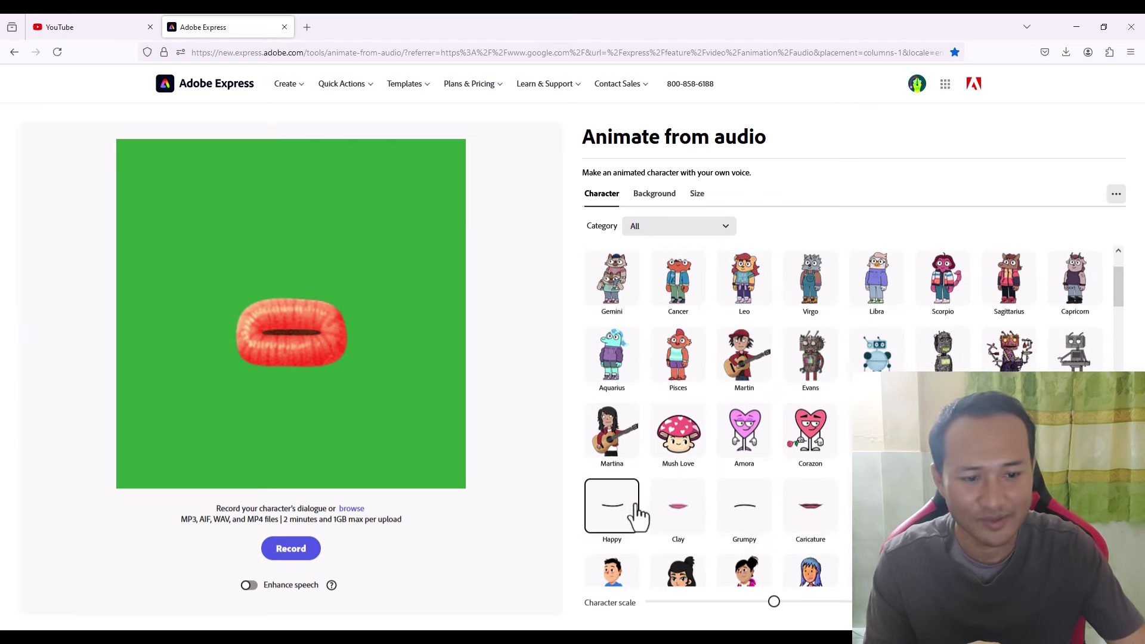
{"action": "left_click", "coordinate": [678, 506]}
{"action": "left_click", "coordinate": [821, 519]}
{"action": "left_click", "coordinate": [877, 430]}
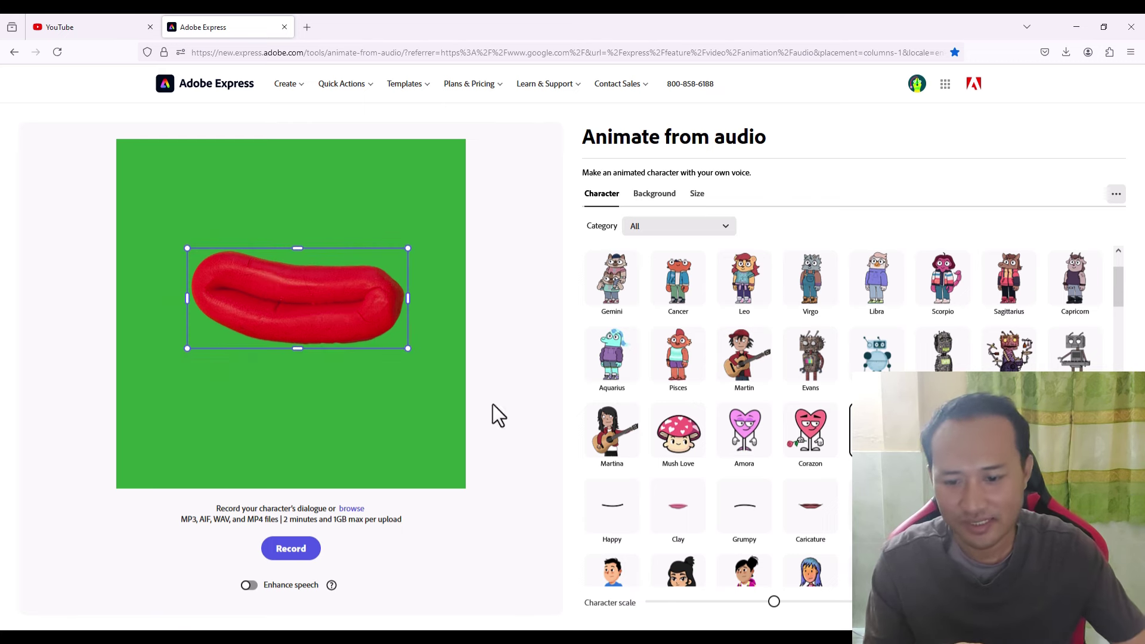
Step: Turn on Enhance speech and upload the 0804 (2) MP3 file from Downloads as the character's dialogue
{"action": "left_click", "coordinate": [249, 585]}
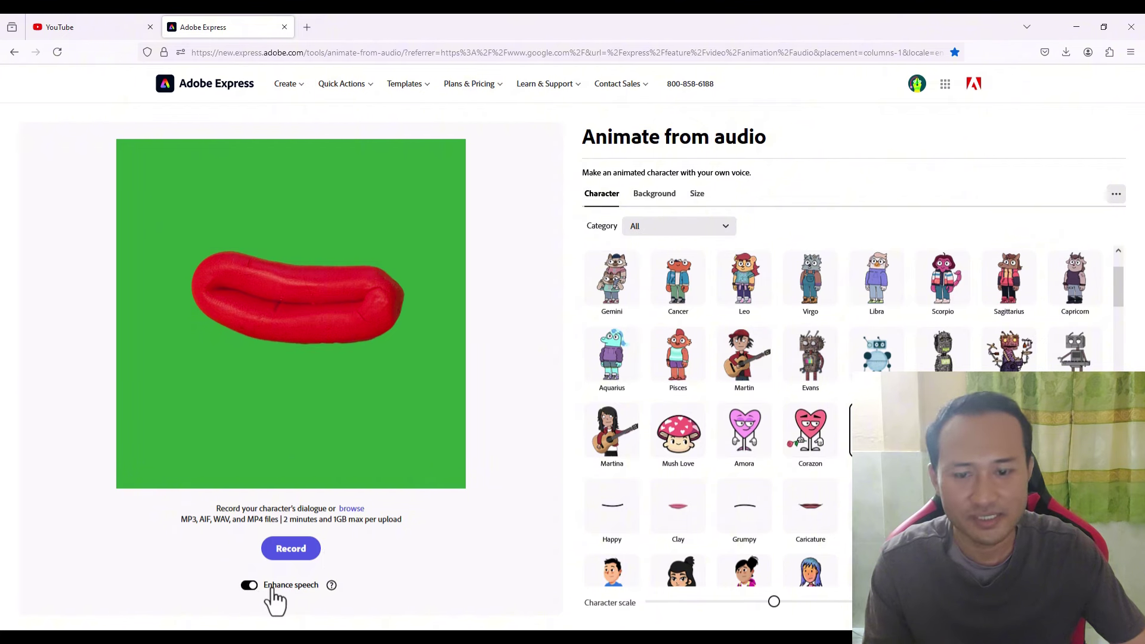
{"action": "left_click", "coordinate": [351, 510]}
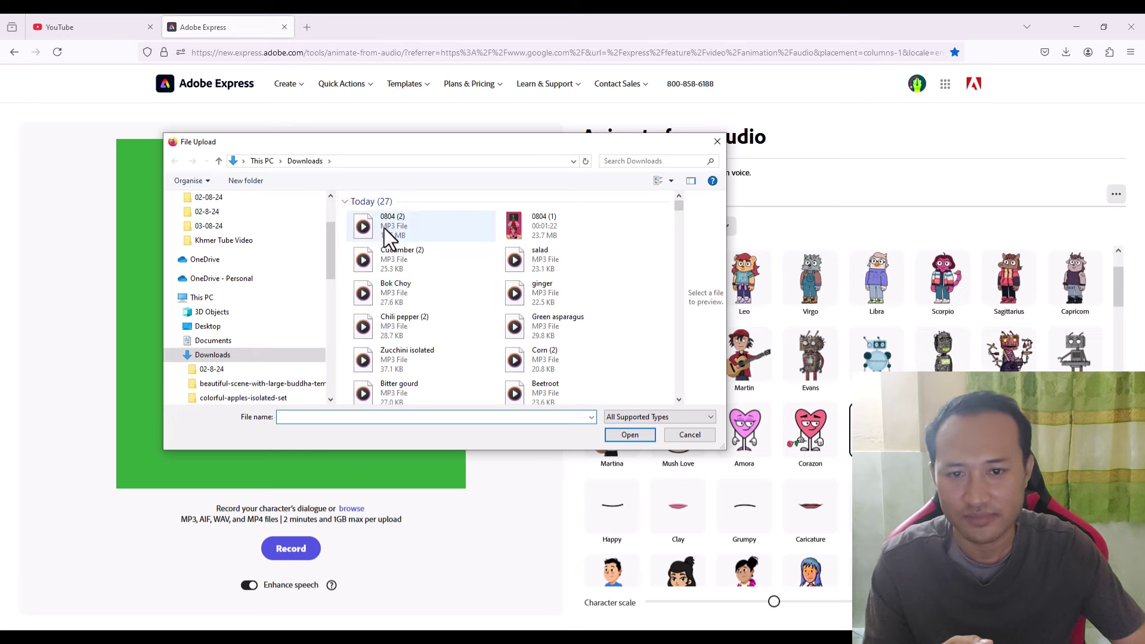
{"action": "left_click", "coordinate": [380, 226]}
{"action": "double_click", "coordinate": [380, 226]}
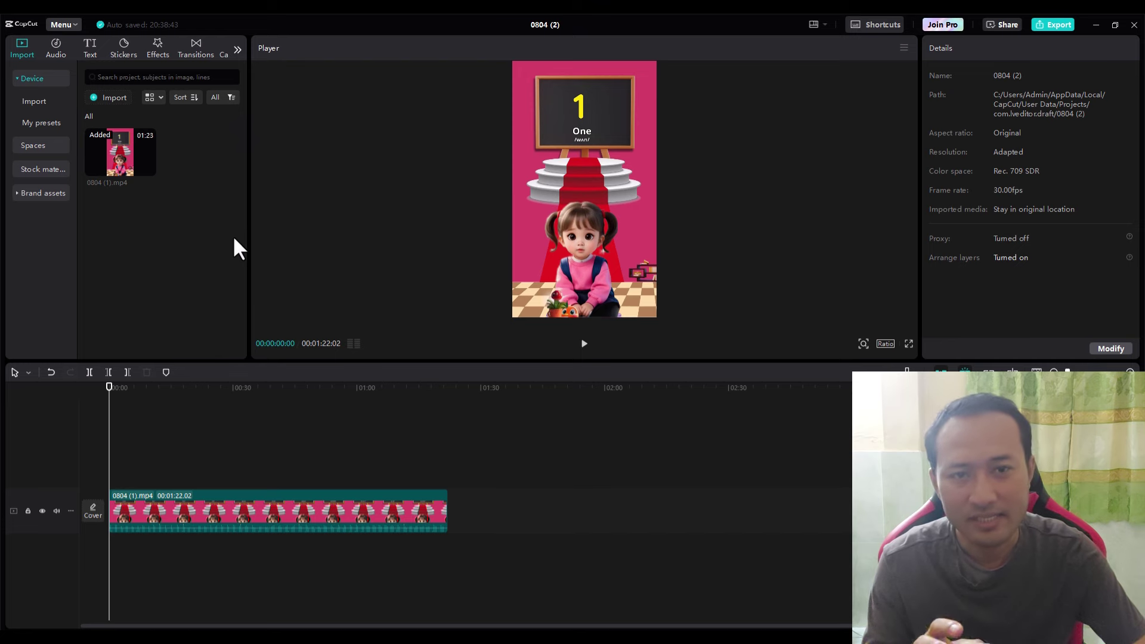
Step: In CapCut, import the green-screen lips video 0804-2- from Downloads into the project media
{"action": "left_click", "coordinate": [114, 95]}
{"action": "left_click", "coordinate": [220, 113]}
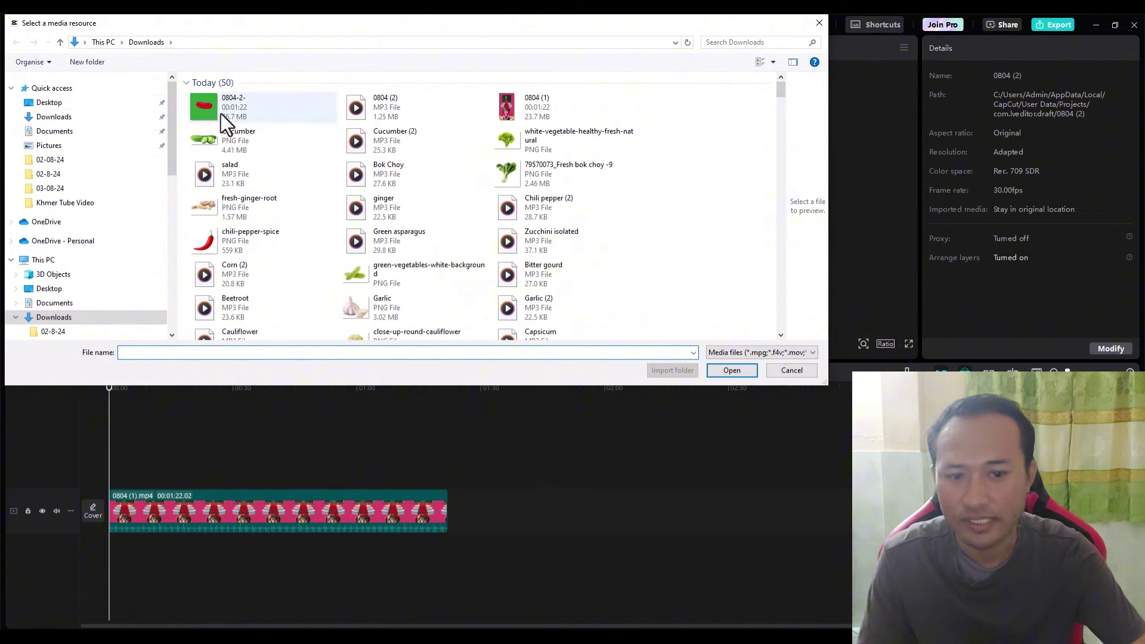
{"action": "left_click", "coordinate": [731, 370]}
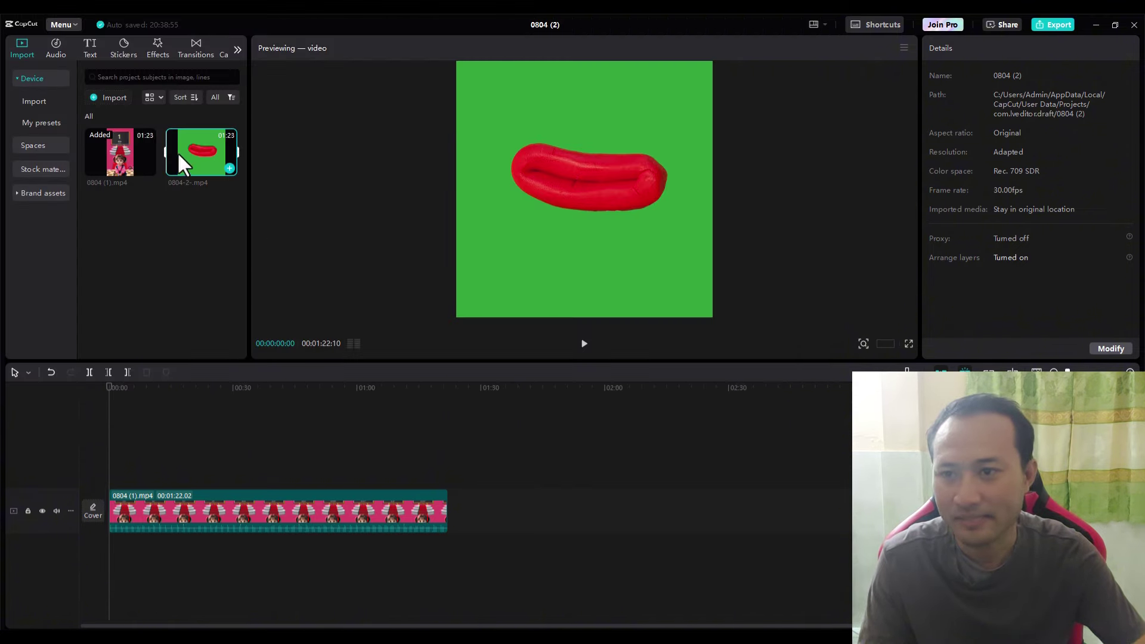
Step: Import the ClassRoom PNG background from Downloads into the project media
{"action": "left_click", "coordinate": [109, 97]}
{"action": "scroll", "coordinate": [388, 186], "scroll_direction": "down", "scroll_amount": 5}
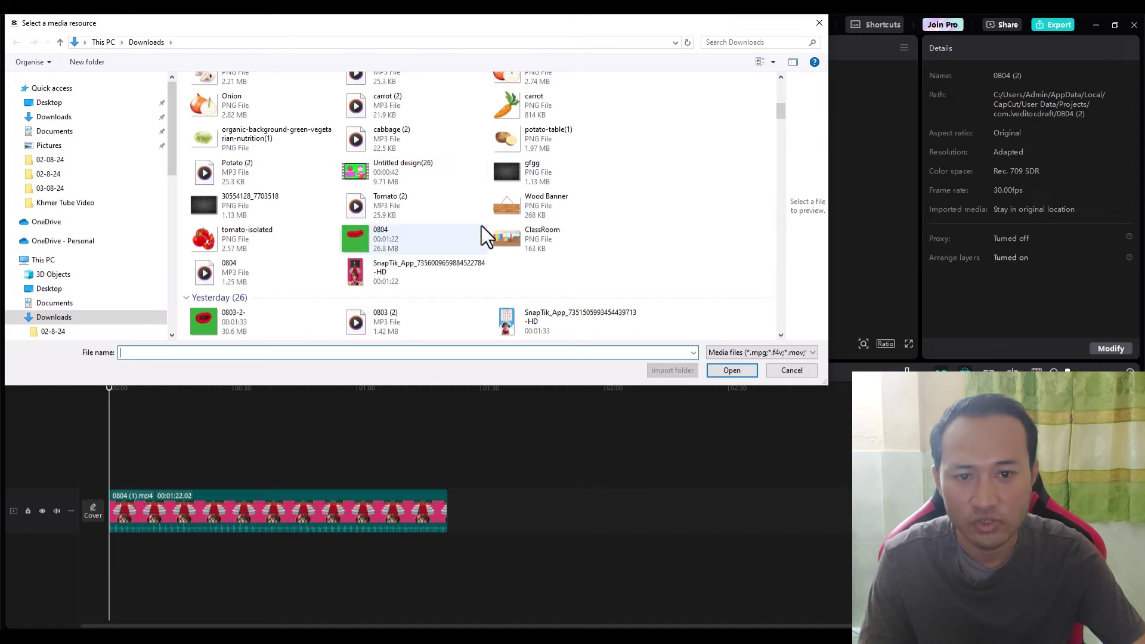
{"action": "left_click", "coordinate": [508, 237]}
{"action": "left_click", "coordinate": [731, 371]}
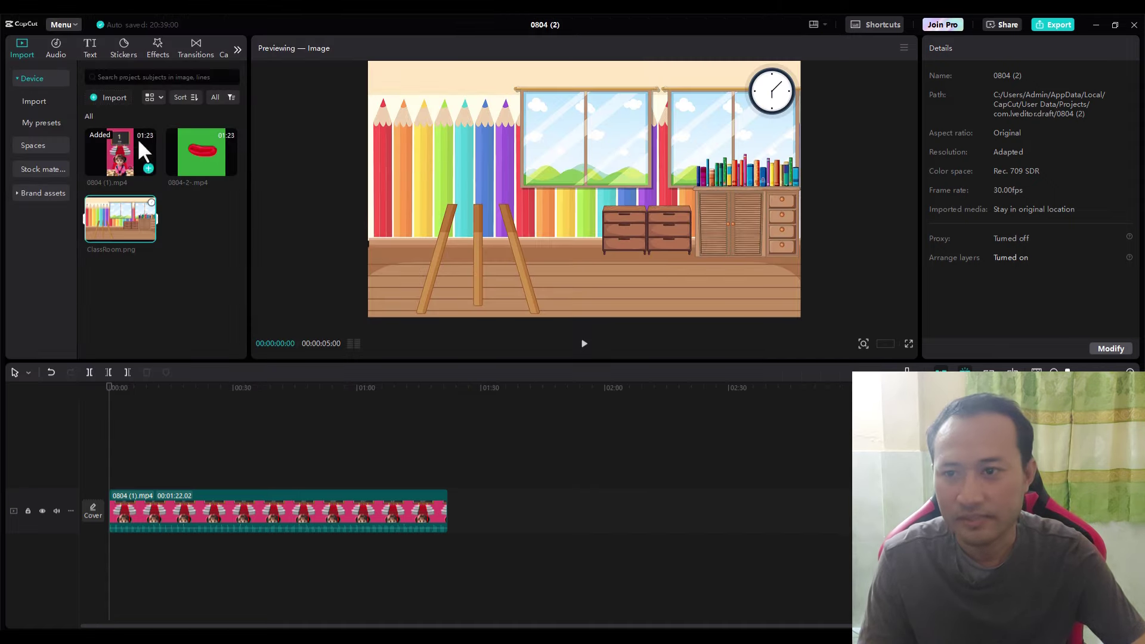
{"action": "left_click", "coordinate": [123, 97]}
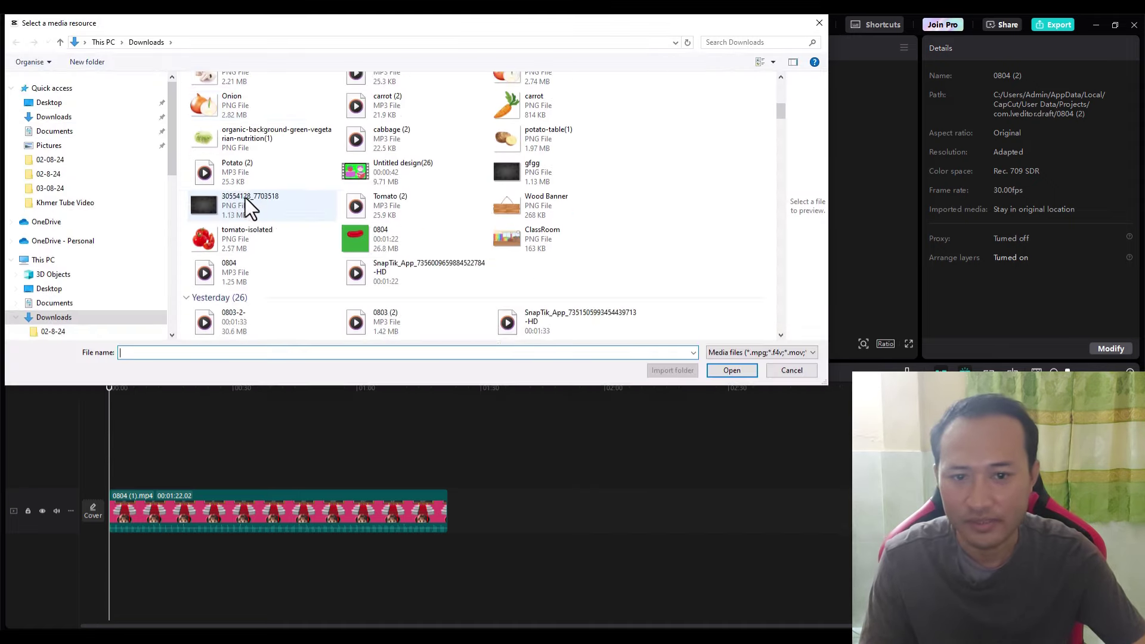
{"action": "scroll", "coordinate": [245, 203], "scroll_direction": "down", "scroll_amount": 15}
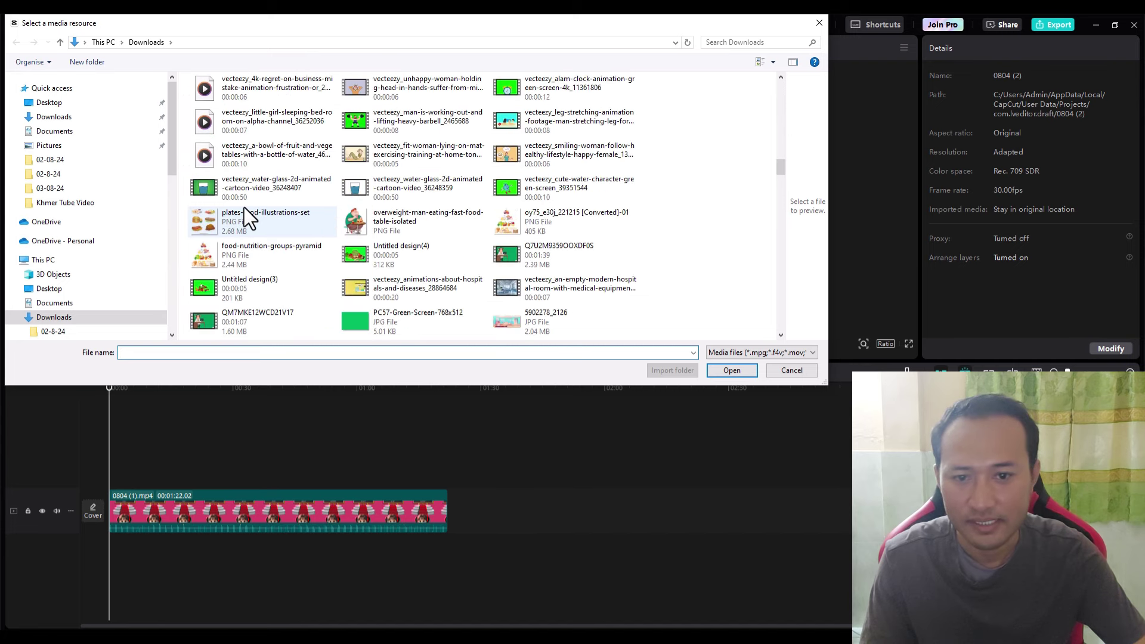
{"action": "scroll", "coordinate": [245, 208], "scroll_direction": "down", "scroll_amount": 15}
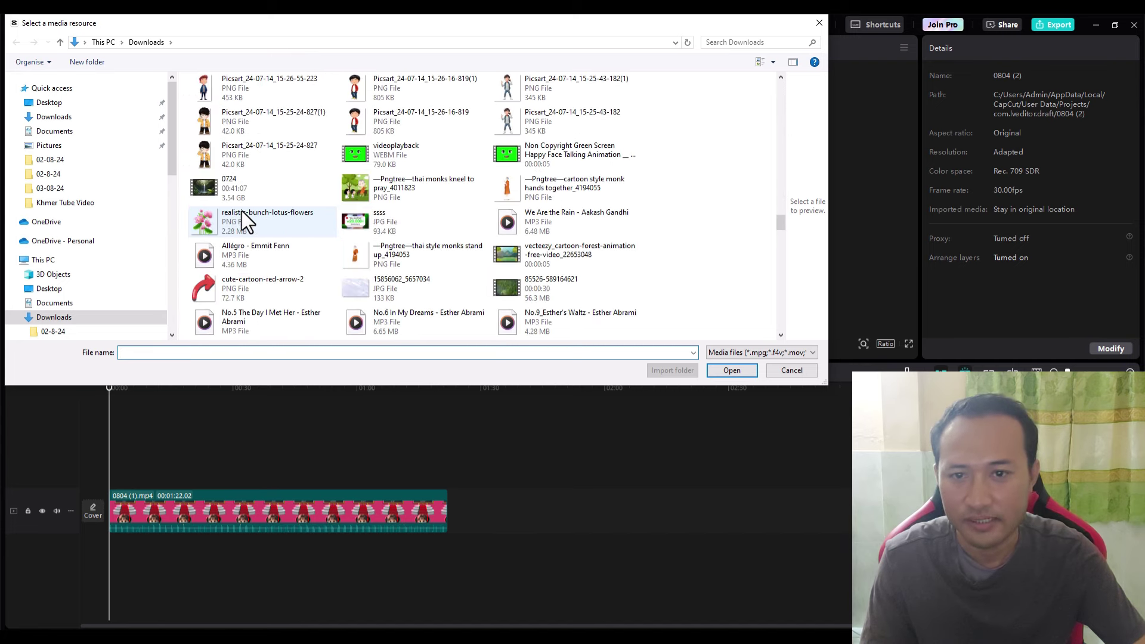
{"action": "scroll", "coordinate": [241, 213], "scroll_direction": "up", "scroll_amount": 2}
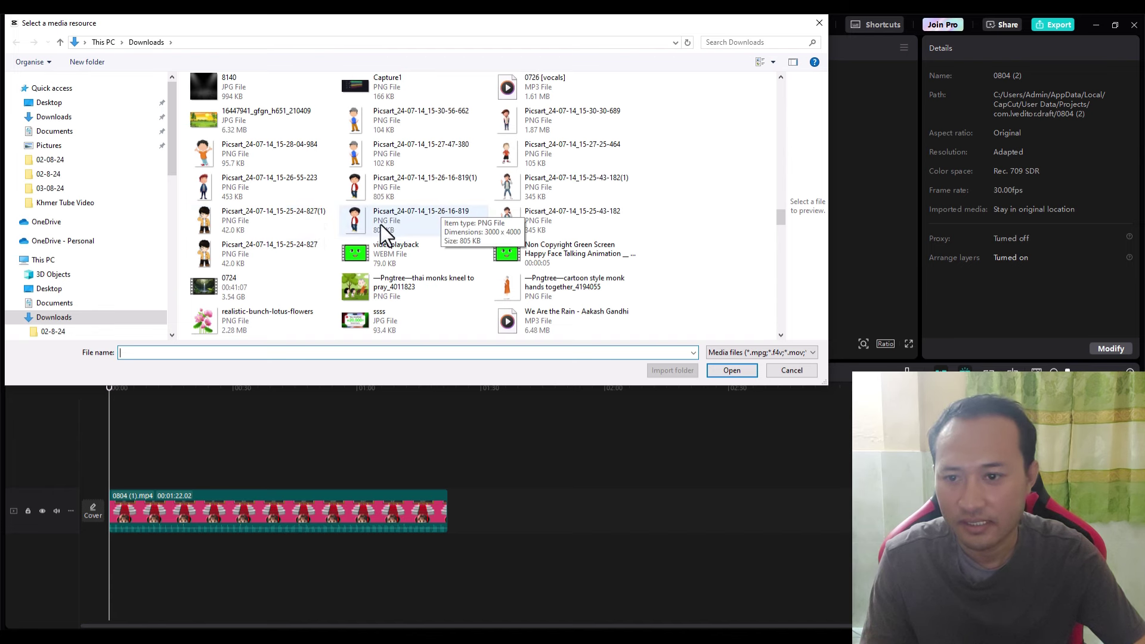
{"action": "scroll", "coordinate": [370, 264], "scroll_direction": "up", "scroll_amount": 1}
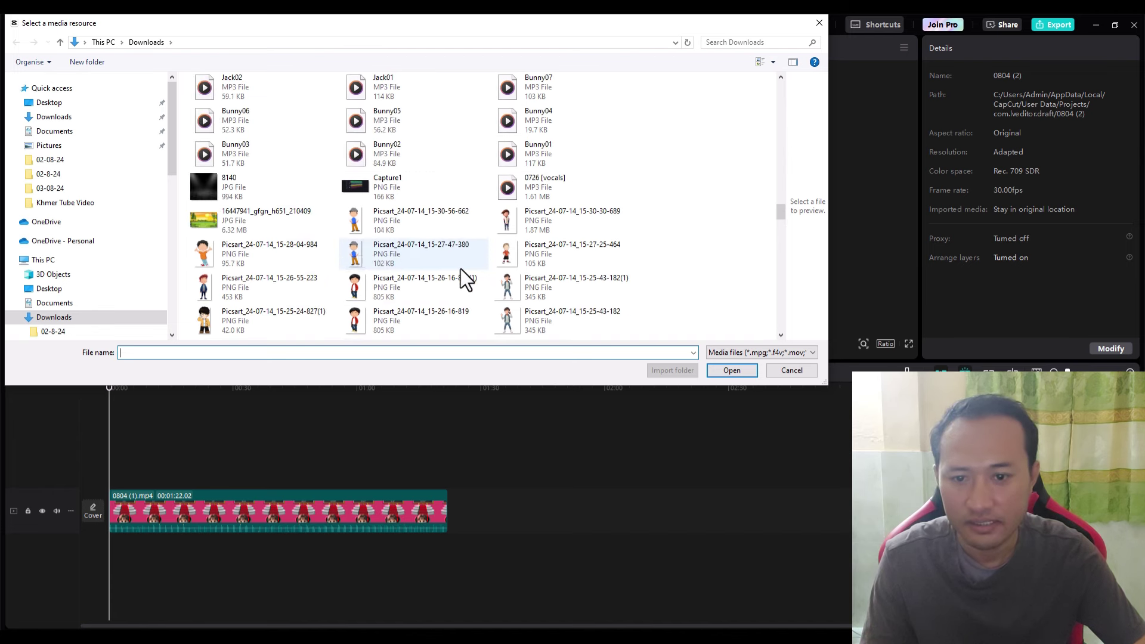
{"action": "left_click", "coordinate": [366, 288]}
{"action": "scroll", "coordinate": [378, 280], "scroll_direction": "down", "scroll_amount": 1}
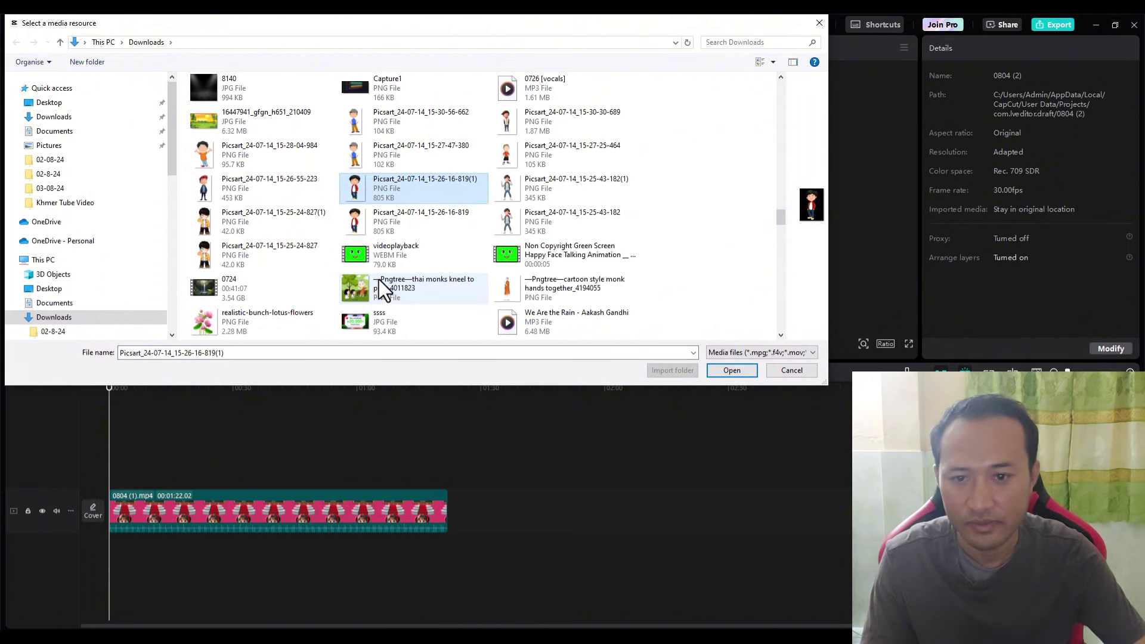
{"action": "left_click", "coordinate": [357, 257], "text": "ctrl"}
{"action": "left_click", "coordinate": [714, 369]}
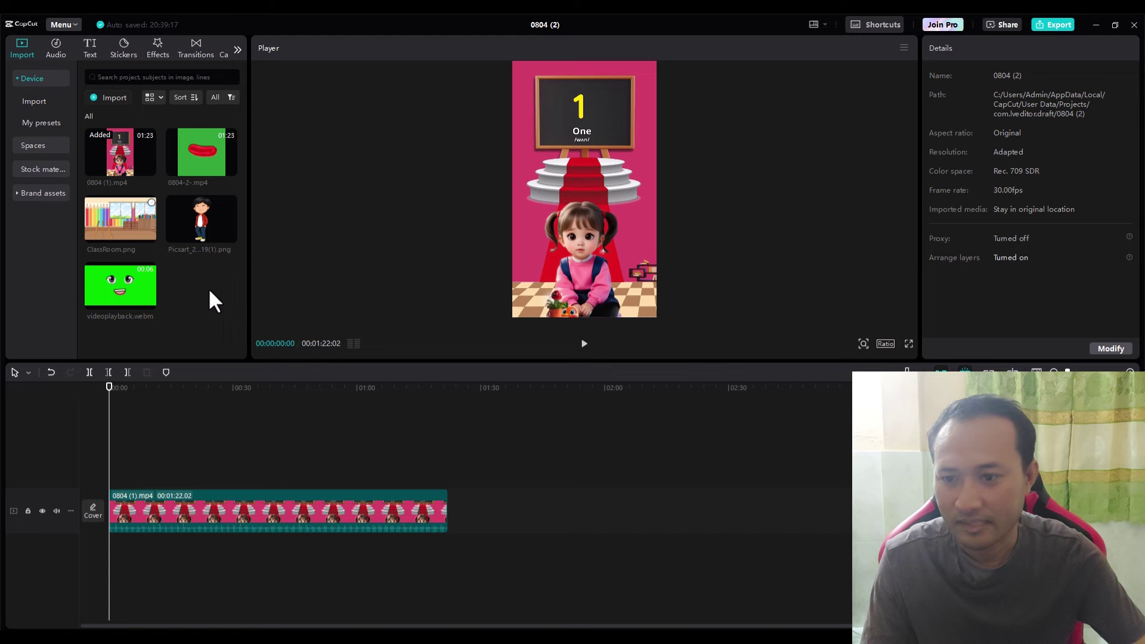
Step: Place ClassRoom.png on the track beneath the 0804 (1) video and extend it to the video's full length of 00:01:22:02
{"action": "left_click_drag", "start_coordinate": [138, 241], "coordinate": [506, 522]}
{"action": "left_click_drag", "start_coordinate": [352, 522], "coordinate": [341, 471]}
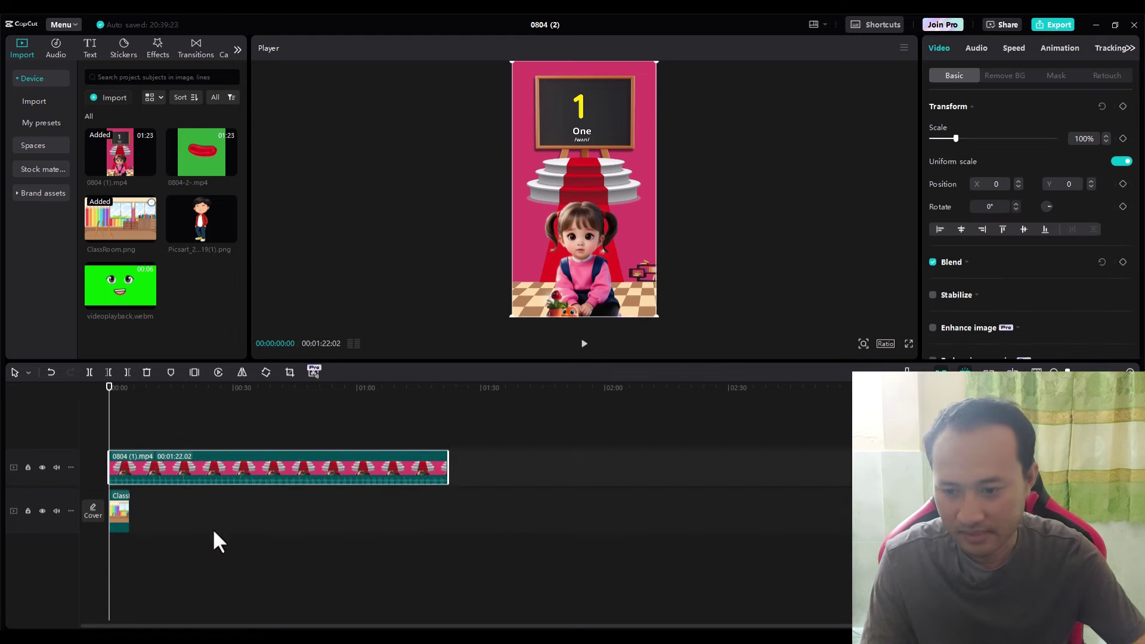
{"action": "left_click", "coordinate": [119, 512]}
{"action": "left_click_drag", "start_coordinate": [140, 509], "coordinate": [450, 508]}
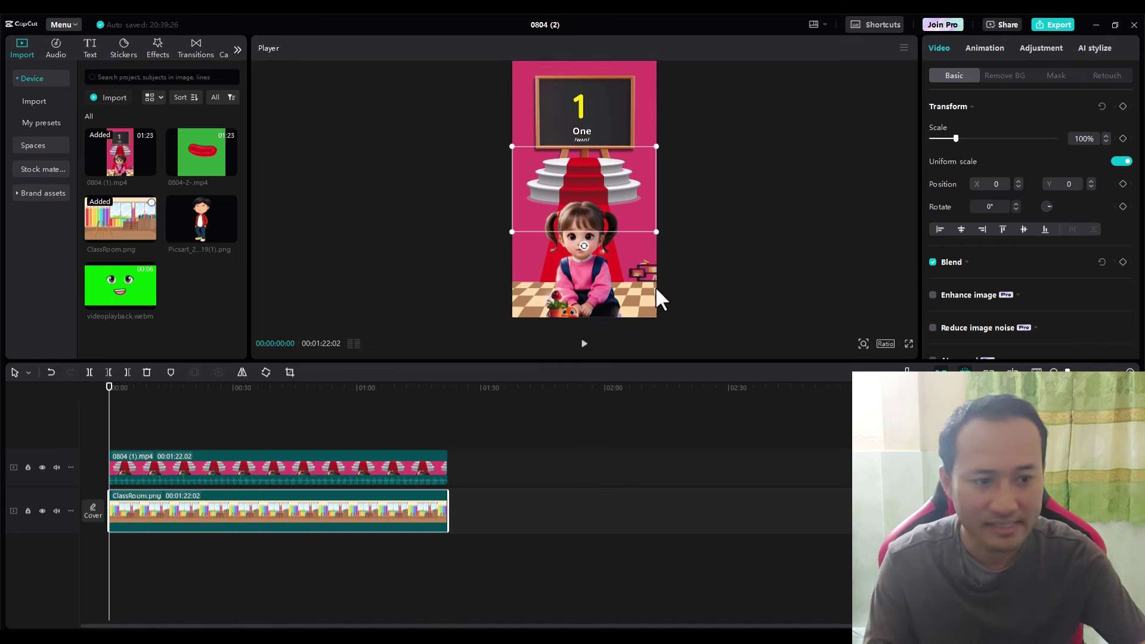
Step: Set the project's aspect ratio to 16:9 and scale the classroom background to 105% so it fills the frame
{"action": "left_click", "coordinate": [885, 342]}
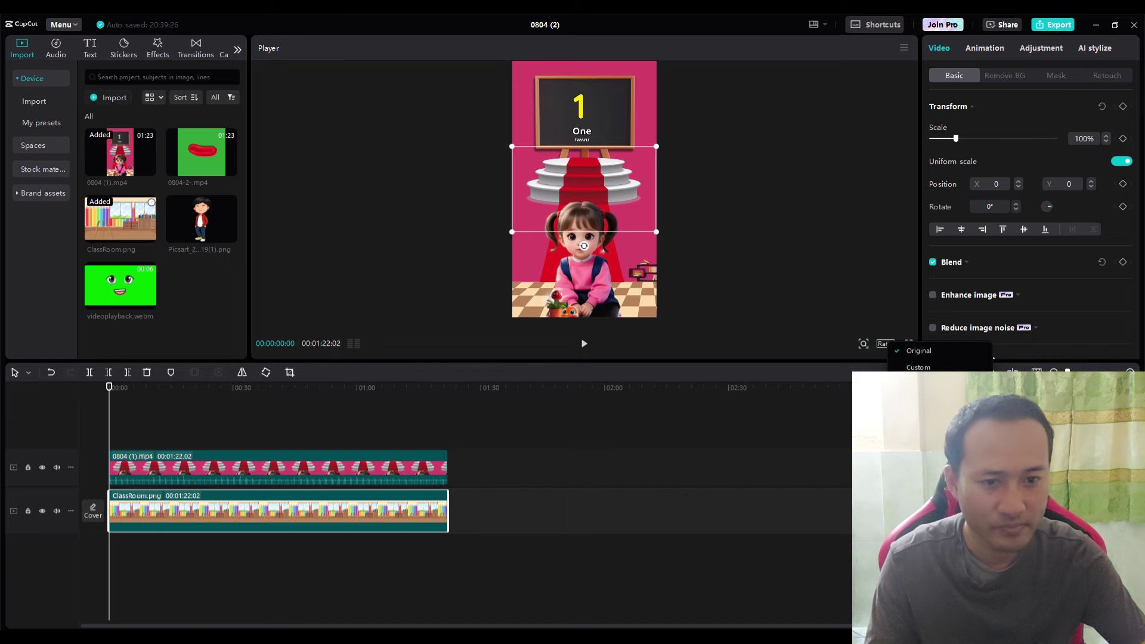
{"action": "left_click", "coordinate": [918, 384]}
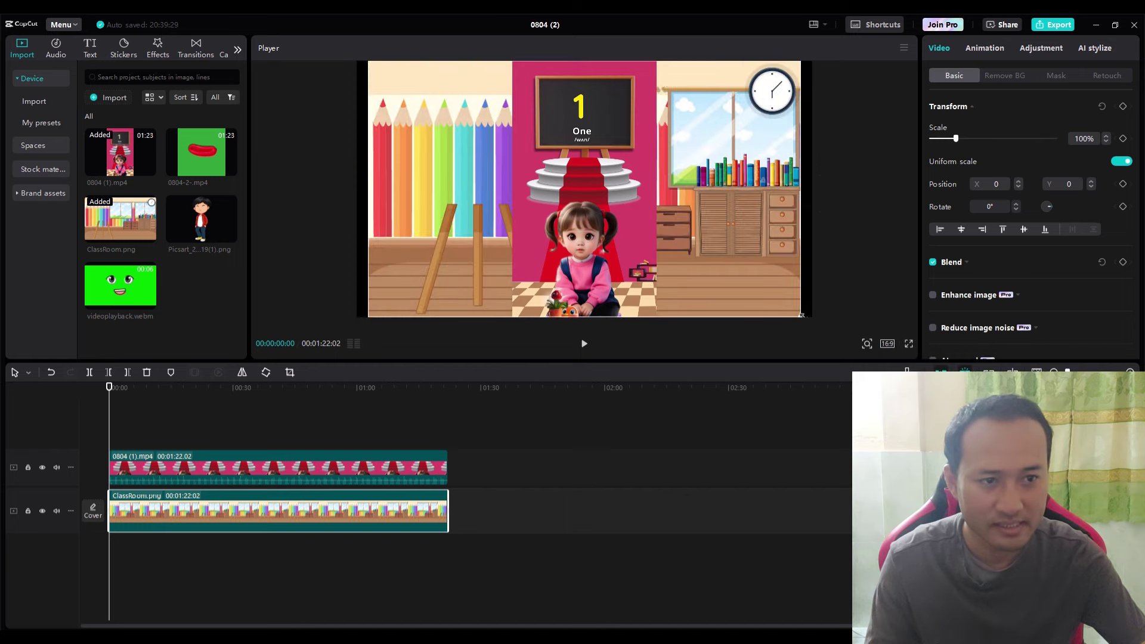
{"action": "left_click_drag", "start_coordinate": [802, 315], "coordinate": [813, 321]}
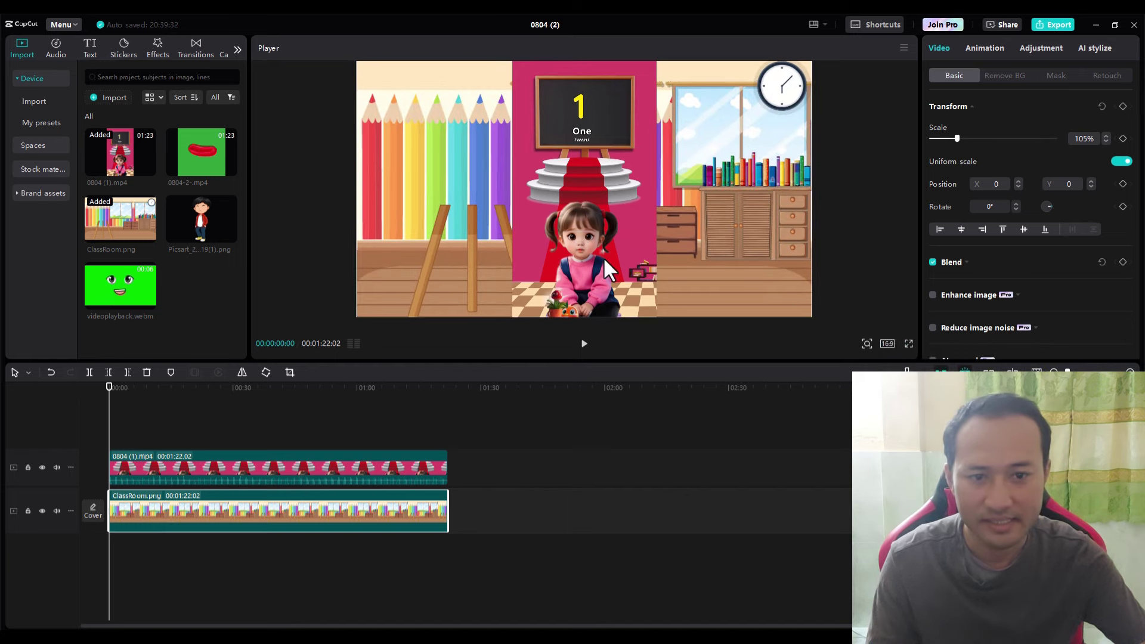
Step: Reposition the 0804 (1) video over the classroom background at about X 578, Y -105
{"action": "left_click", "coordinate": [586, 237]}
{"action": "left_click_drag", "start_coordinate": [593, 229], "coordinate": [616, 227]}
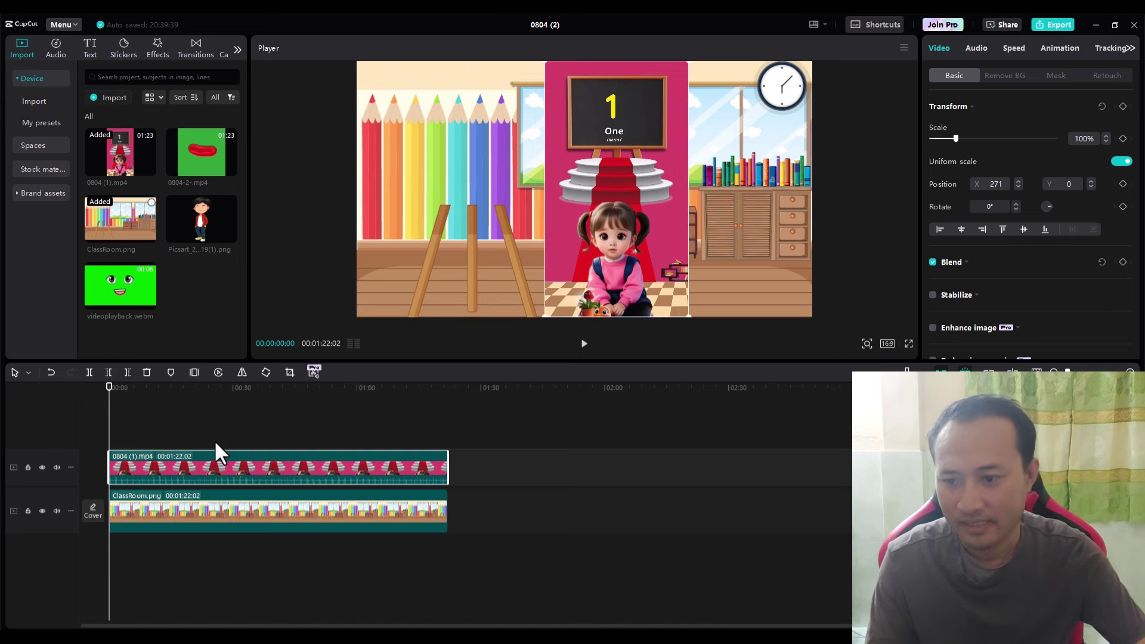
{"action": "mouse_move", "coordinate": [138, 296]}
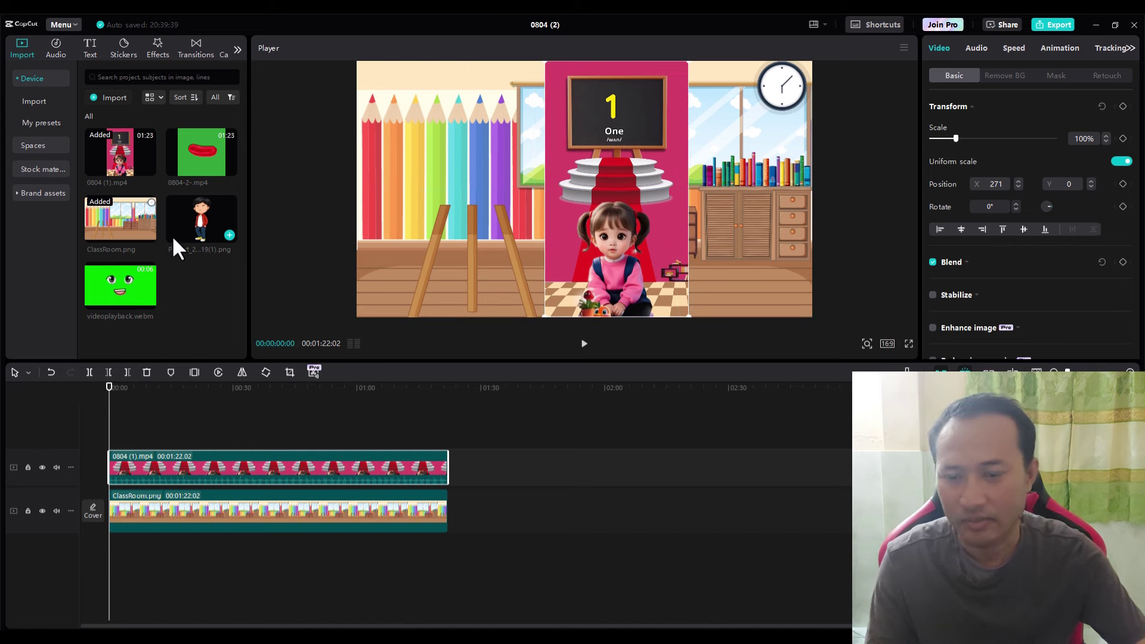
{"action": "mouse_move", "coordinate": [585, 252]}
{"action": "left_mouse_down"}
{"action": "mouse_move", "coordinate": [471, 249]}
{"action": "mouse_move", "coordinate": [604, 285]}
{"action": "mouse_move", "coordinate": [592, 266]}
{"action": "left_mouse_up"}
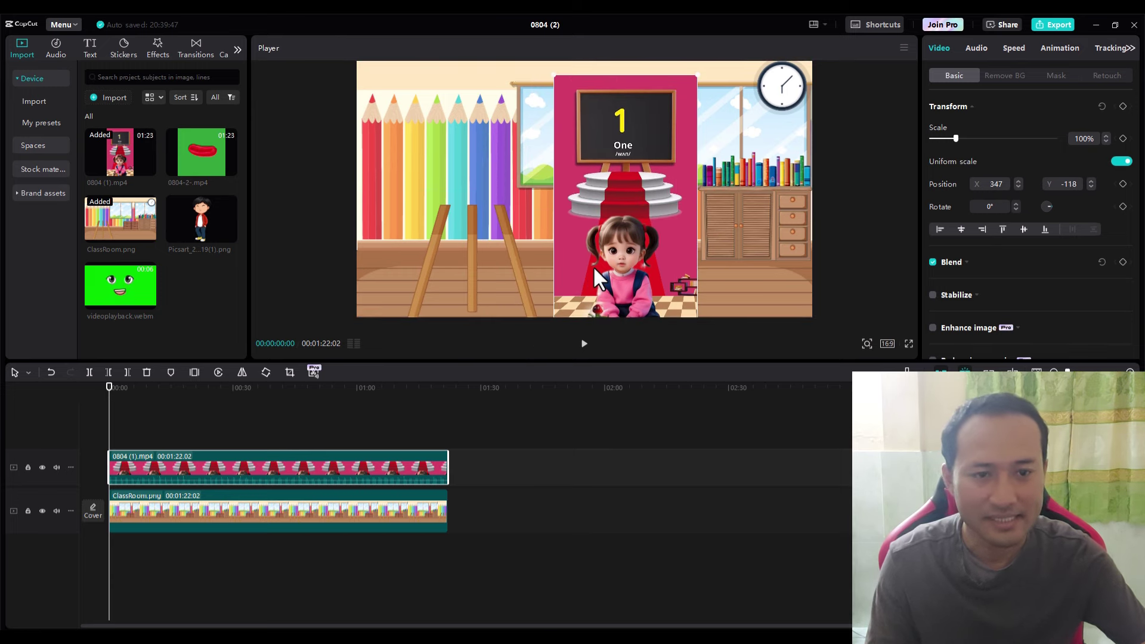
{"action": "left_click_drag", "start_coordinate": [647, 238], "coordinate": [675, 227]}
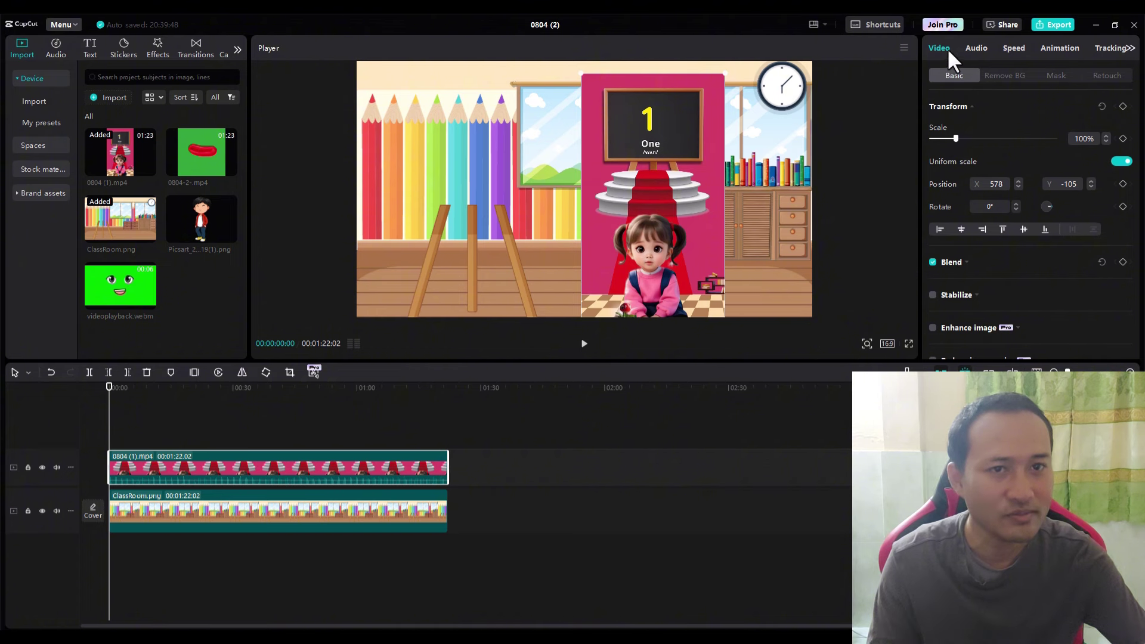
Step: Apply a Rectangle mask to the 0804 (1) video and fit it around the blackboard, about 763 × 558 at X 4, Y 567
{"action": "left_click", "coordinate": [1056, 75]}
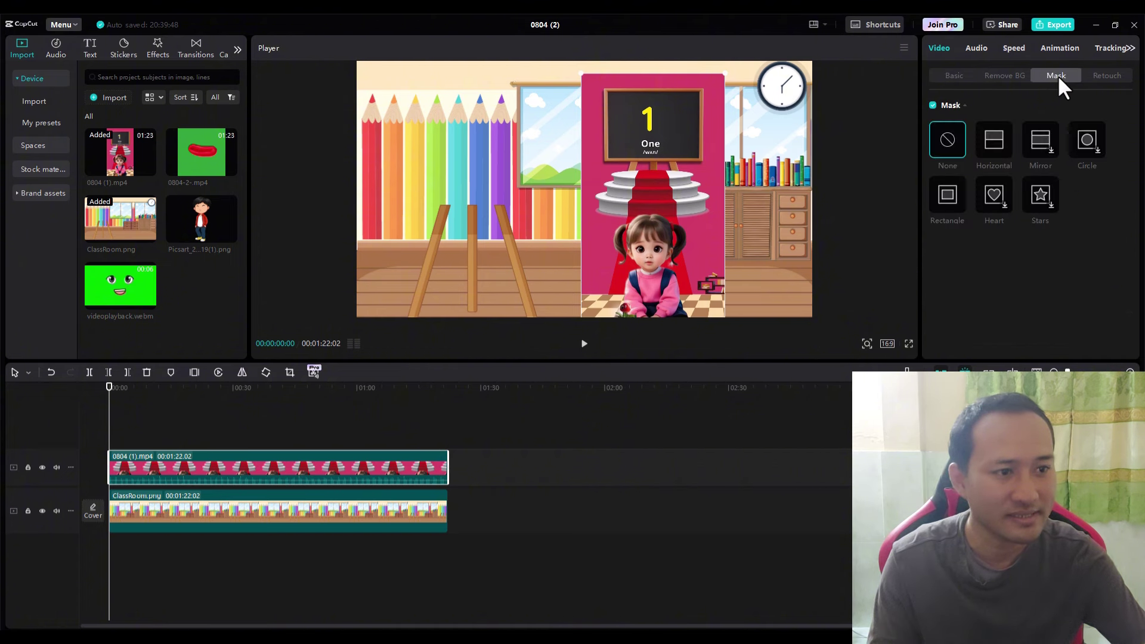
{"action": "left_click", "coordinate": [951, 195]}
{"action": "left_click_drag", "start_coordinate": [670, 198], "coordinate": [664, 147]}
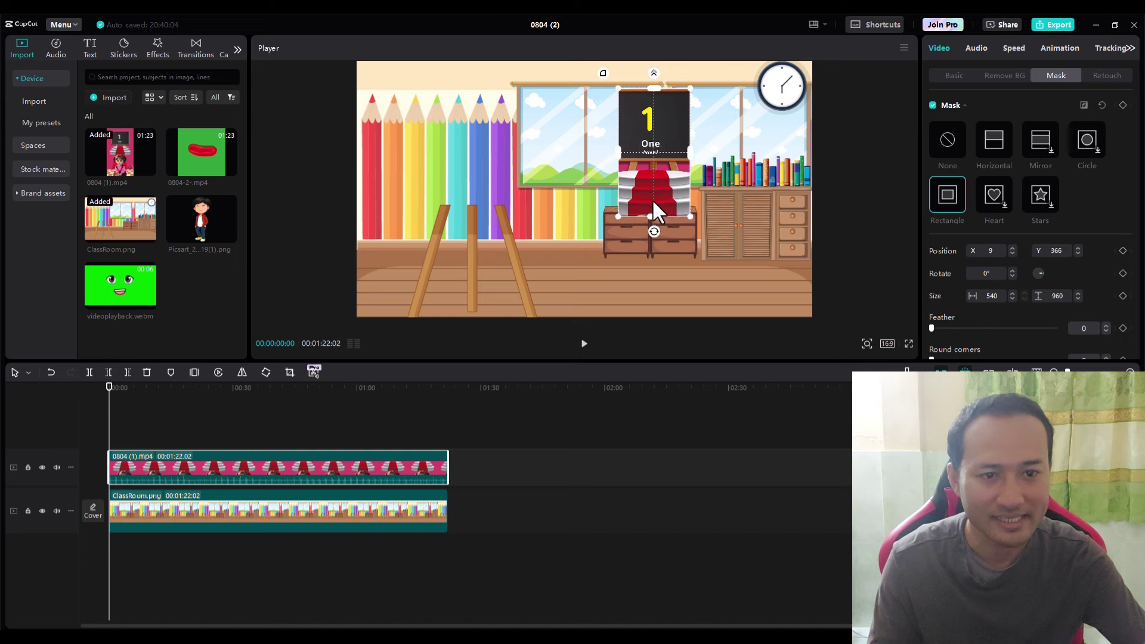
{"action": "left_click_drag", "start_coordinate": [656, 212], "coordinate": [653, 163]}
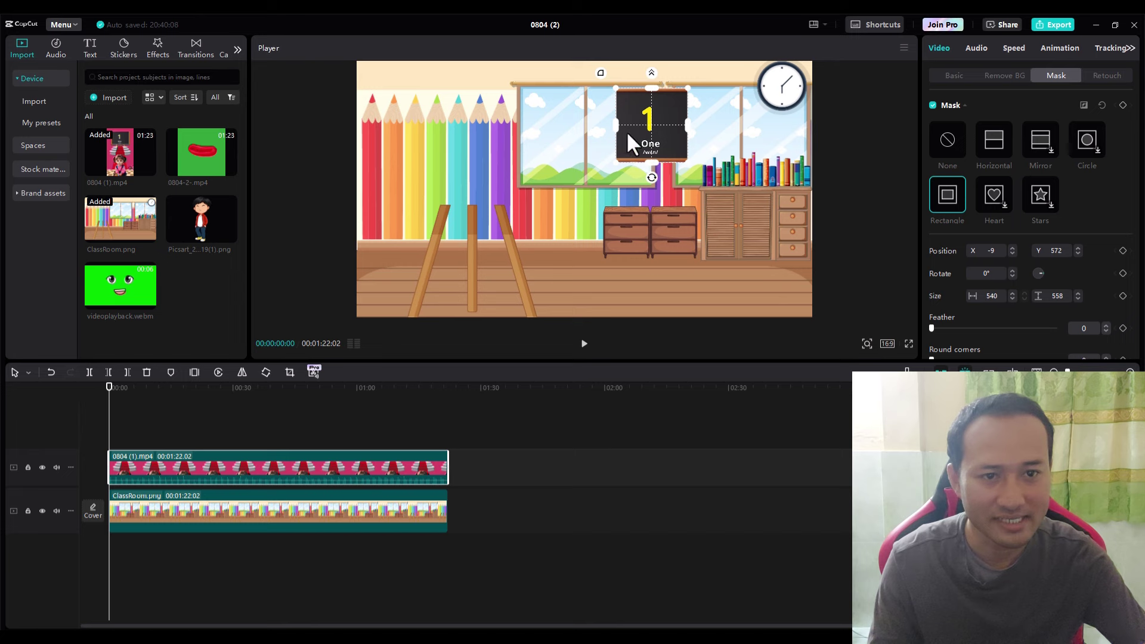
{"action": "left_click_drag", "start_coordinate": [616, 124], "coordinate": [666, 124]}
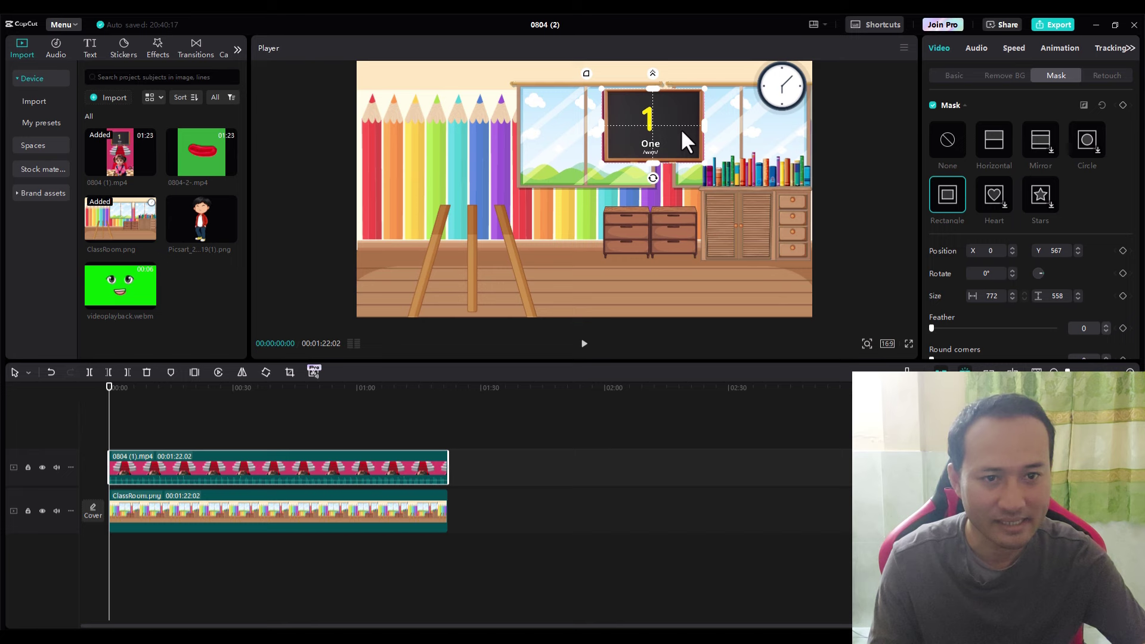
{"action": "left_click_drag", "start_coordinate": [681, 128], "coordinate": [682, 127]}
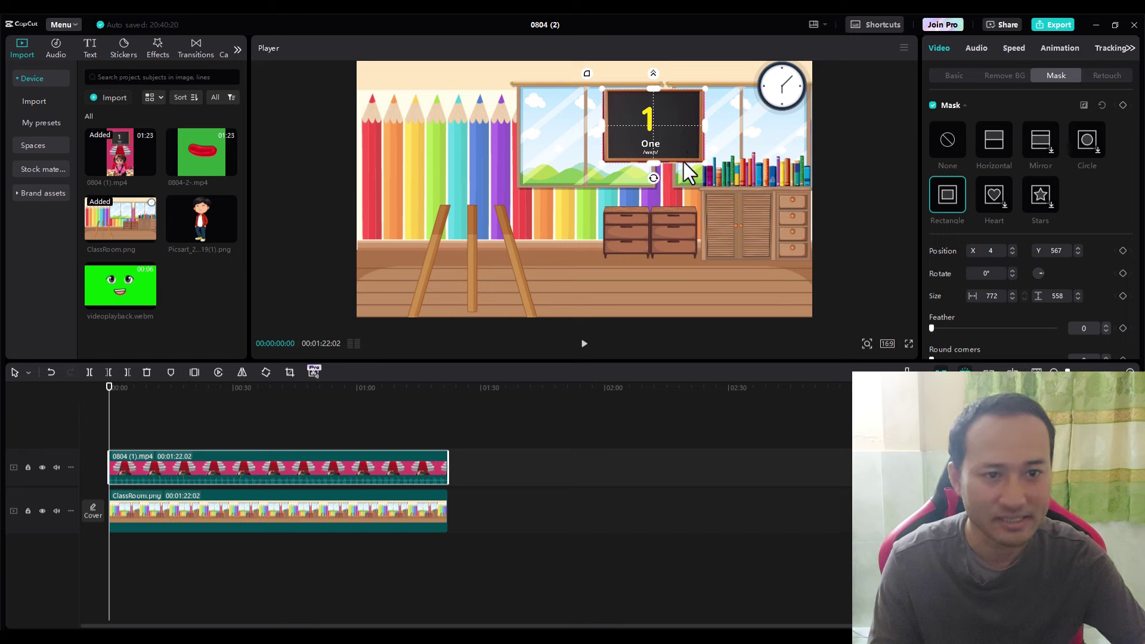
{"action": "left_click_drag", "start_coordinate": [703, 127], "coordinate": [702, 128]}
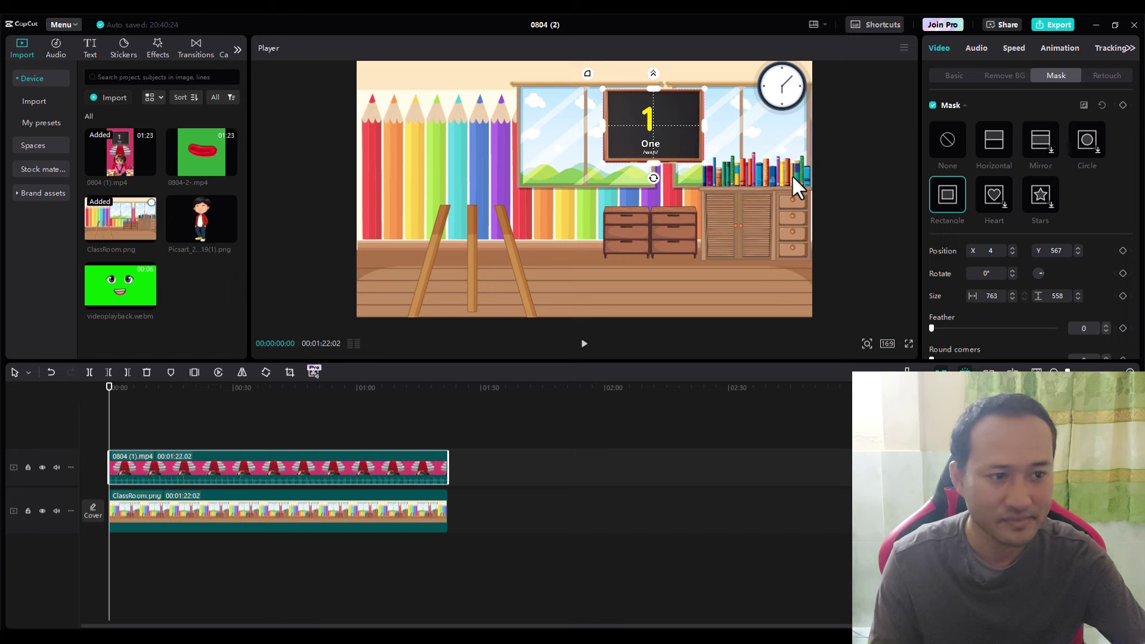
Step: Scale the masked blackboard video to 204% and place it over the classroom easel at about X -932, Y -1119
{"action": "left_click", "coordinate": [952, 75]}
{"action": "left_click_drag", "start_coordinate": [667, 139], "coordinate": [542, 155]}
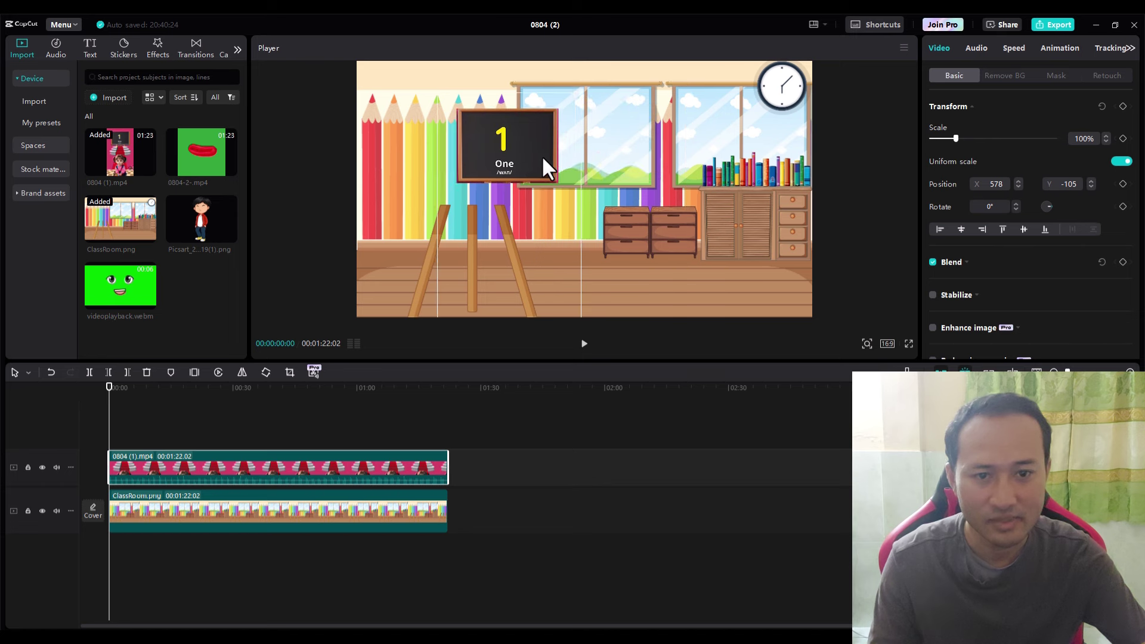
{"action": "left_click_drag", "start_coordinate": [954, 138], "coordinate": [976, 138]}
{"action": "left_click_drag", "start_coordinate": [549, 139], "coordinate": [528, 181]}
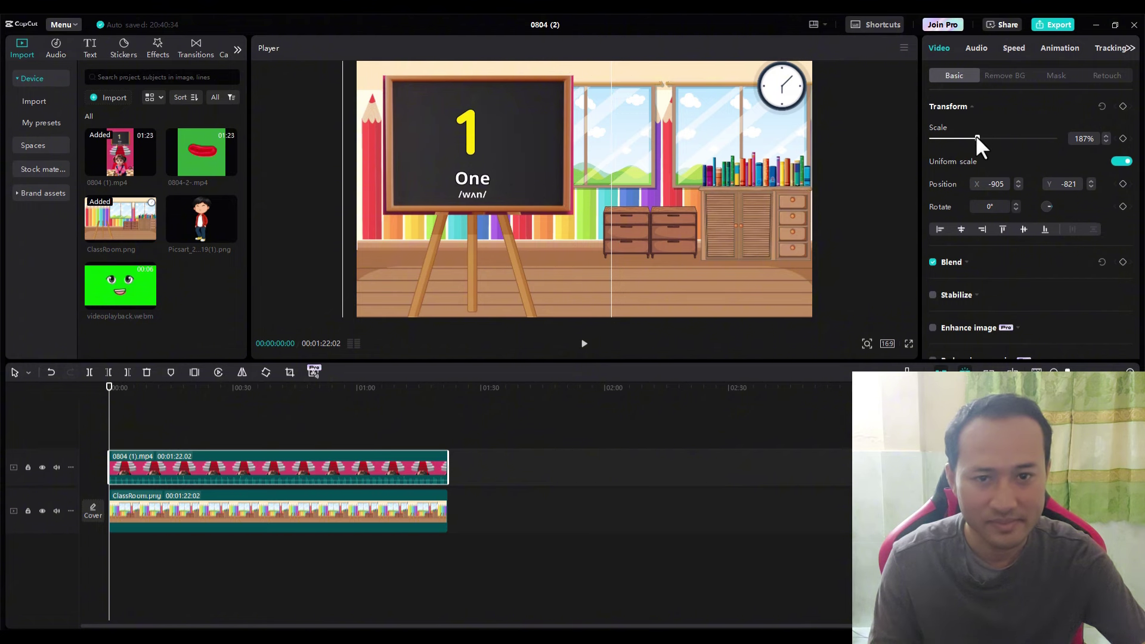
{"action": "left_click_drag", "start_coordinate": [977, 138], "coordinate": [981, 138]}
{"action": "left_click_drag", "start_coordinate": [601, 166], "coordinate": [553, 187]}
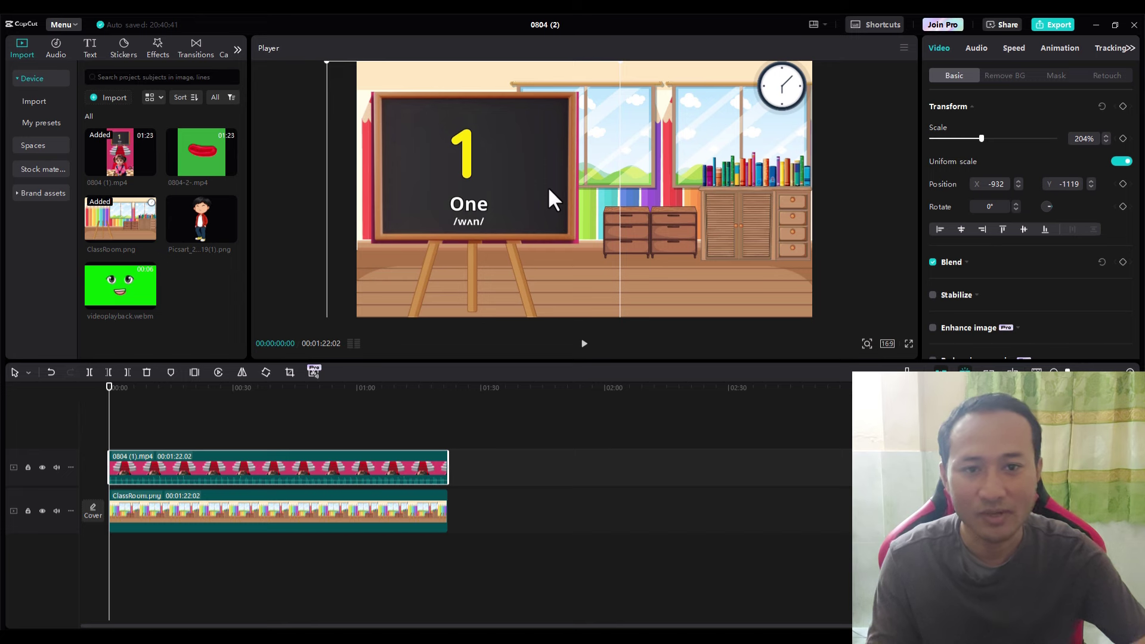
{"action": "left_click", "coordinate": [640, 186]}
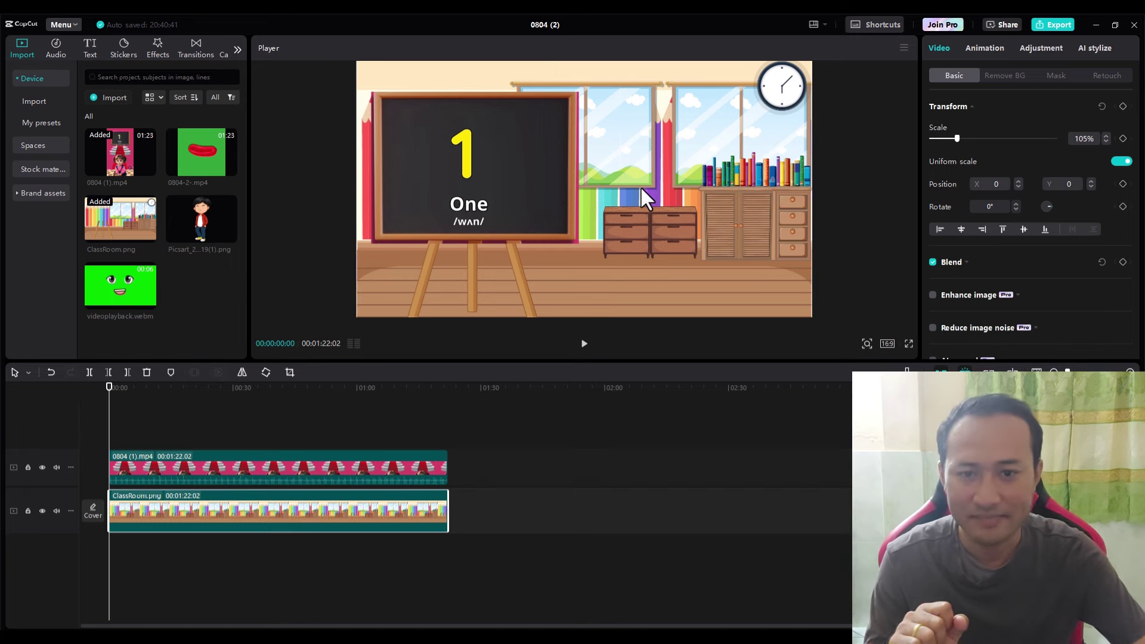
Step: Tighten the blackboard video's rectangle mask to about 741 × 541 at X 4, Y 576 to trim the pink edges
{"action": "left_click", "coordinate": [488, 164]}
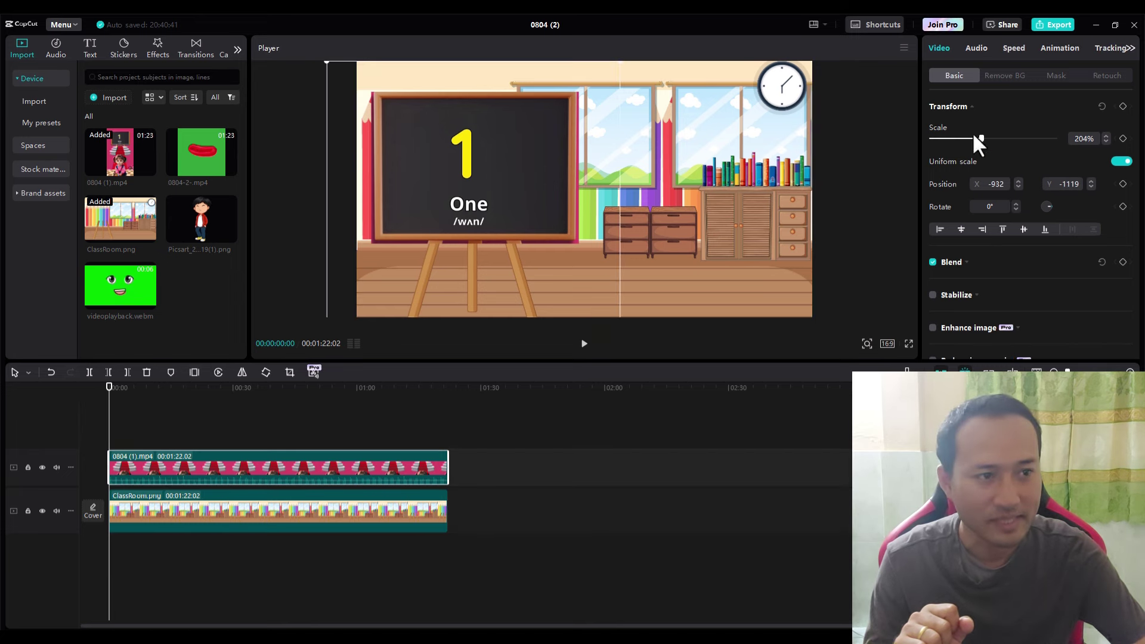
{"action": "left_click", "coordinate": [1056, 75]}
{"action": "left_click_drag", "start_coordinate": [474, 244], "coordinate": [473, 242]}
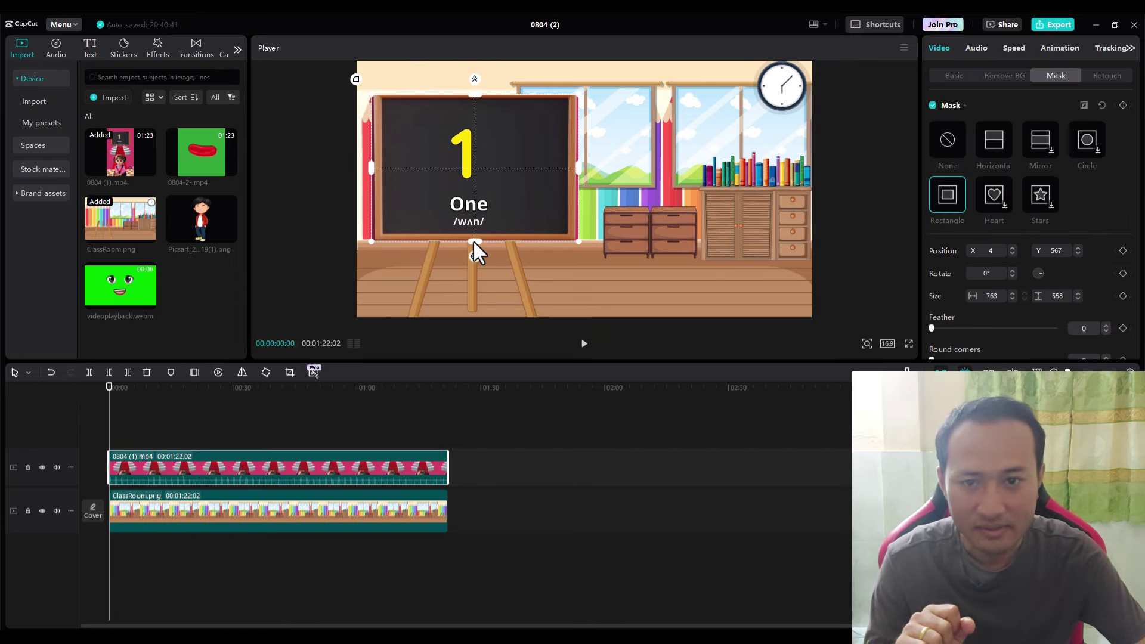
{"action": "left_click_drag", "start_coordinate": [441, 167], "coordinate": [439, 164]}
{"action": "left_click_drag", "start_coordinate": [366, 165], "coordinate": [416, 165]}
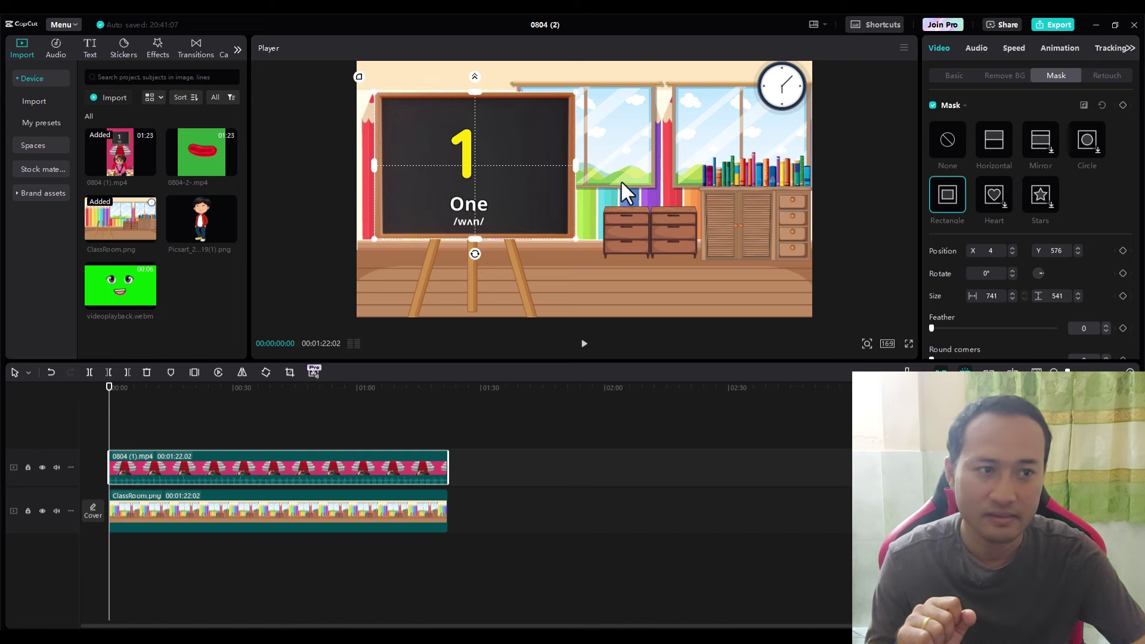
{"action": "left_click", "coordinate": [953, 76]}
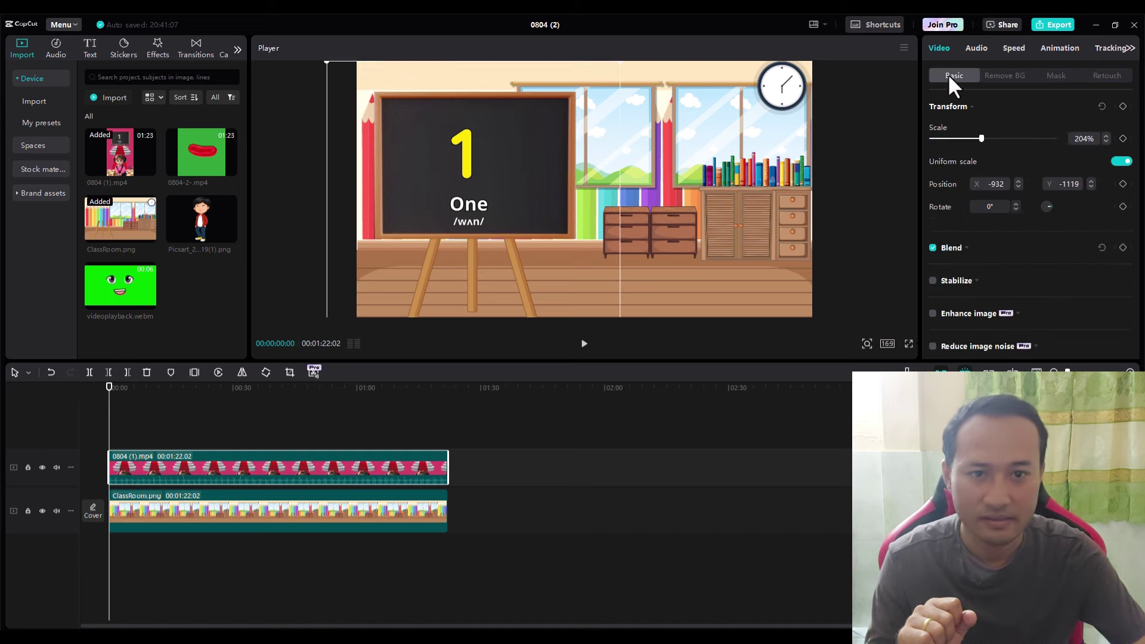
{"action": "left_click", "coordinate": [728, 216]}
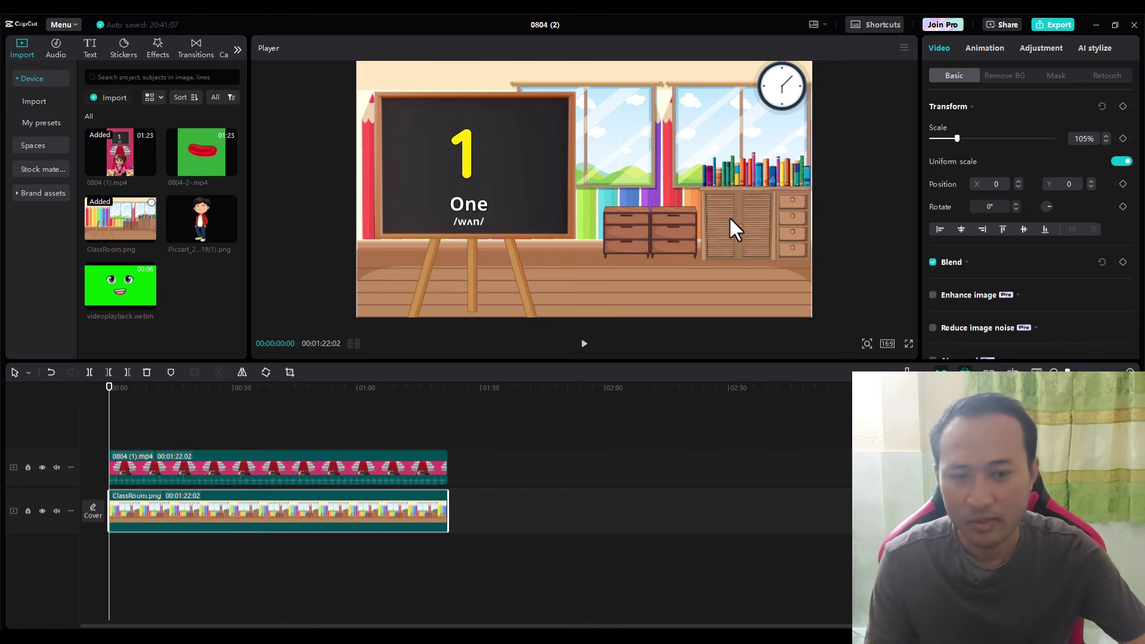
Step: Add the boy image on a top track at the full video length, scaled to 96% and positioned at about X 945, Y 0
{"action": "left_click_drag", "start_coordinate": [217, 221], "coordinate": [448, 449]}
{"action": "left_click_drag", "start_coordinate": [592, 235], "coordinate": [706, 238]}
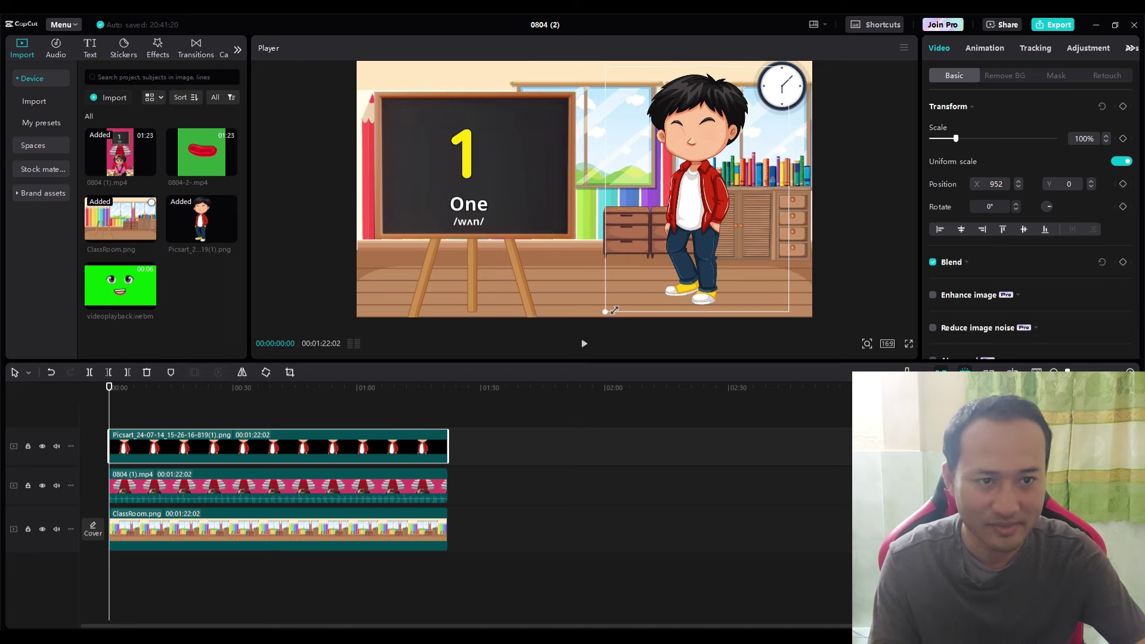
{"action": "left_click_drag", "start_coordinate": [602, 314], "coordinate": [606, 310]}
{"action": "left_click_drag", "start_coordinate": [660, 278], "coordinate": [665, 276]}
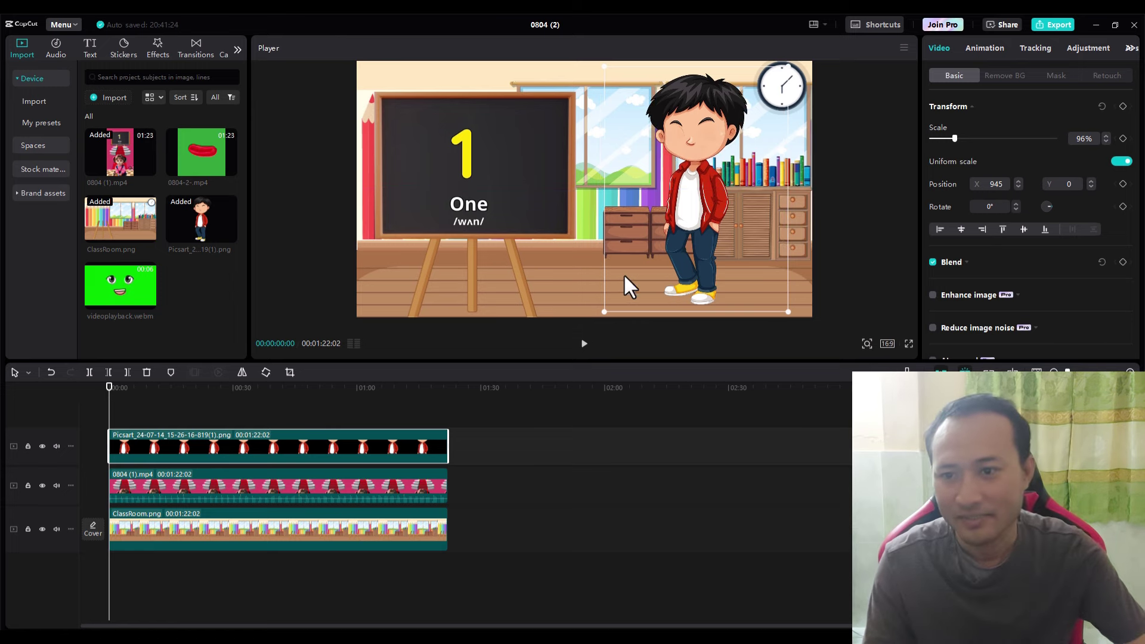
Step: Place the 0804-2- mouth clip on a track above the boy and key out its green background with chroma key intensity 78
{"action": "left_click_drag", "start_coordinate": [230, 185], "coordinate": [123, 437]}
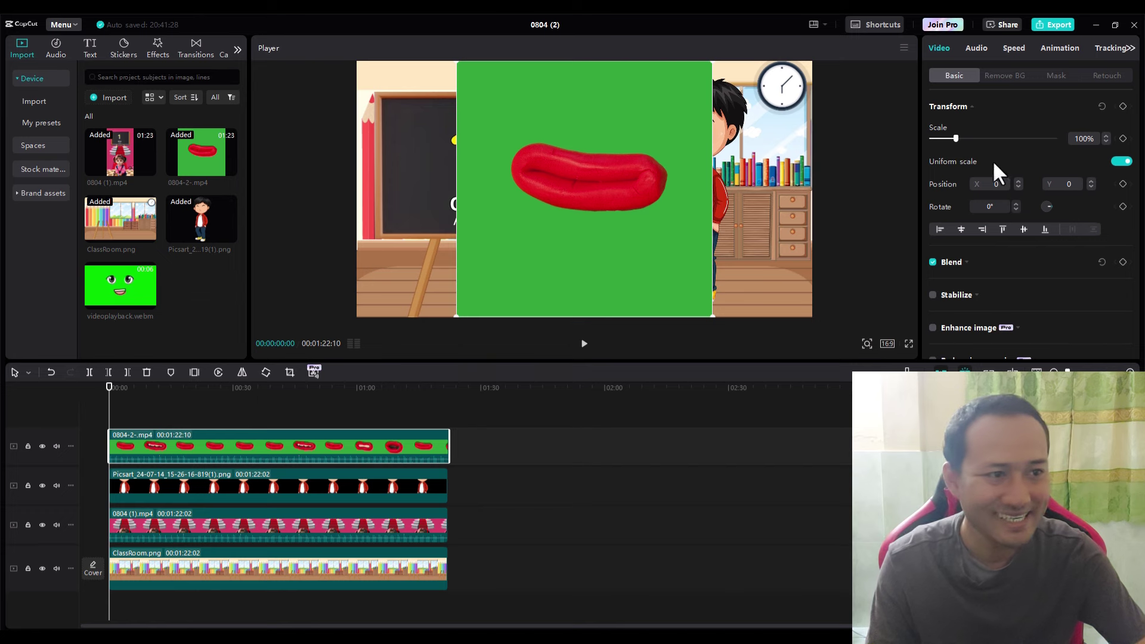
{"action": "left_click", "coordinate": [1020, 76]}
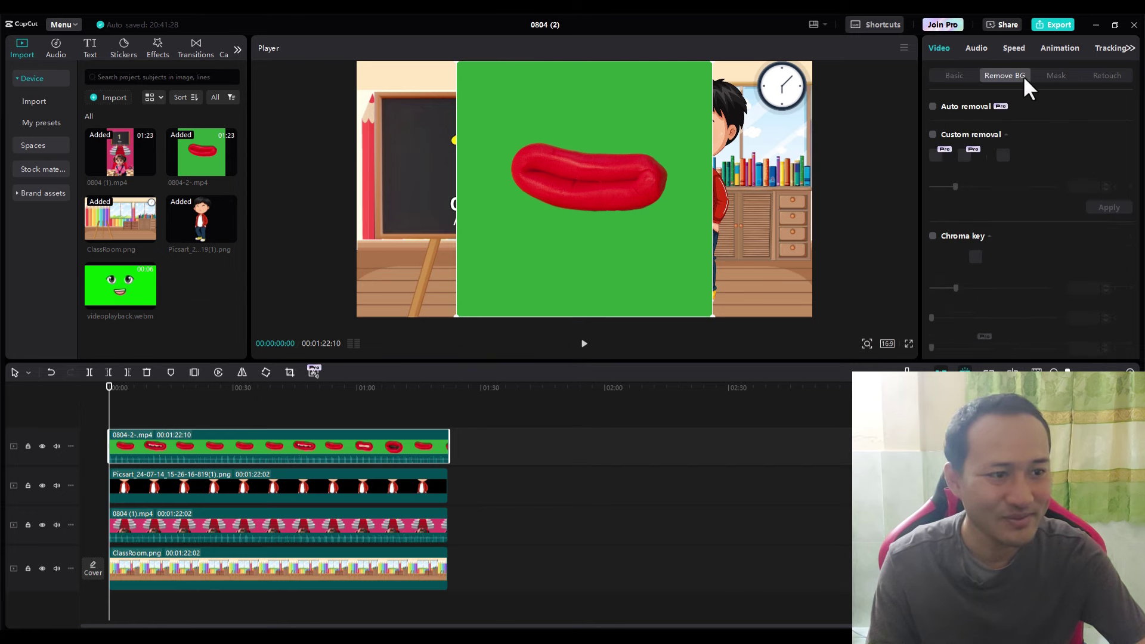
{"action": "left_click", "coordinate": [932, 237]}
{"action": "left_click", "coordinate": [976, 258]}
{"action": "left_click", "coordinate": [667, 248]}
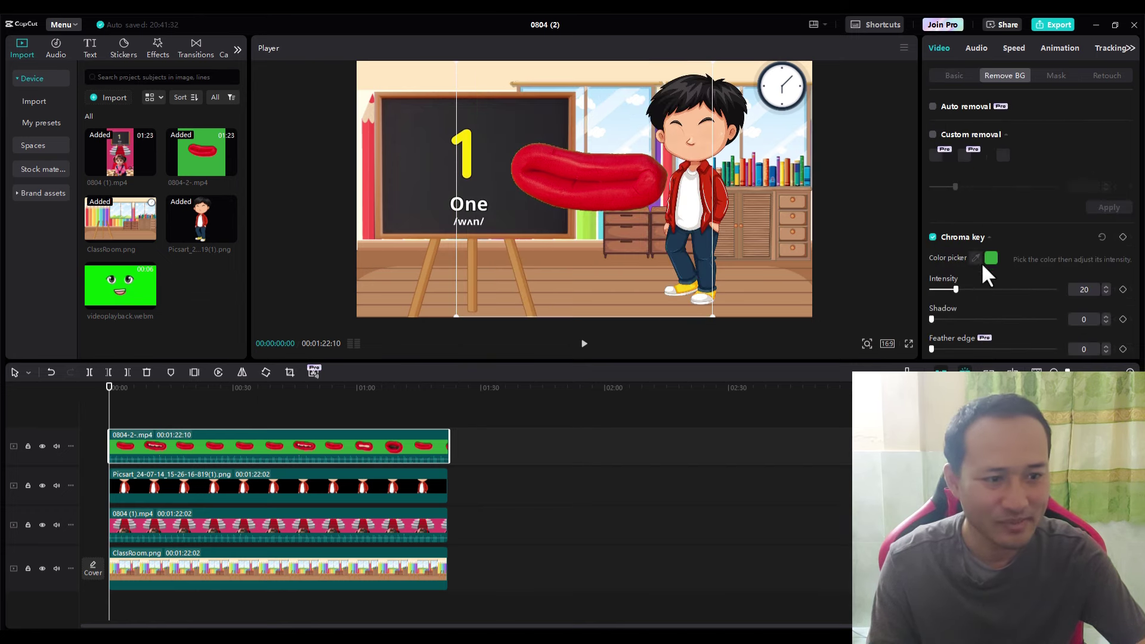
{"action": "left_click_drag", "start_coordinate": [957, 288], "coordinate": [1028, 289]}
Step: Scale the mouth clip to 13% and align it over the boy's mouth at X 888, Y 301, previewing the playback
{"action": "left_click_drag", "start_coordinate": [713, 316], "coordinate": [705, 170]}
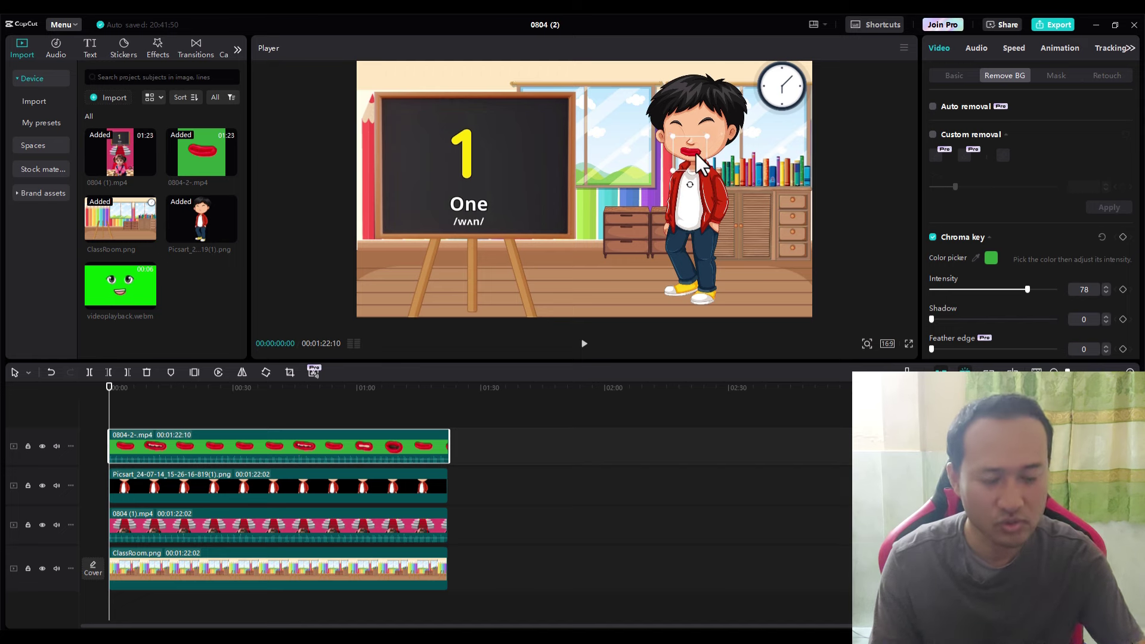
{"action": "left_click", "coordinate": [939, 77]}
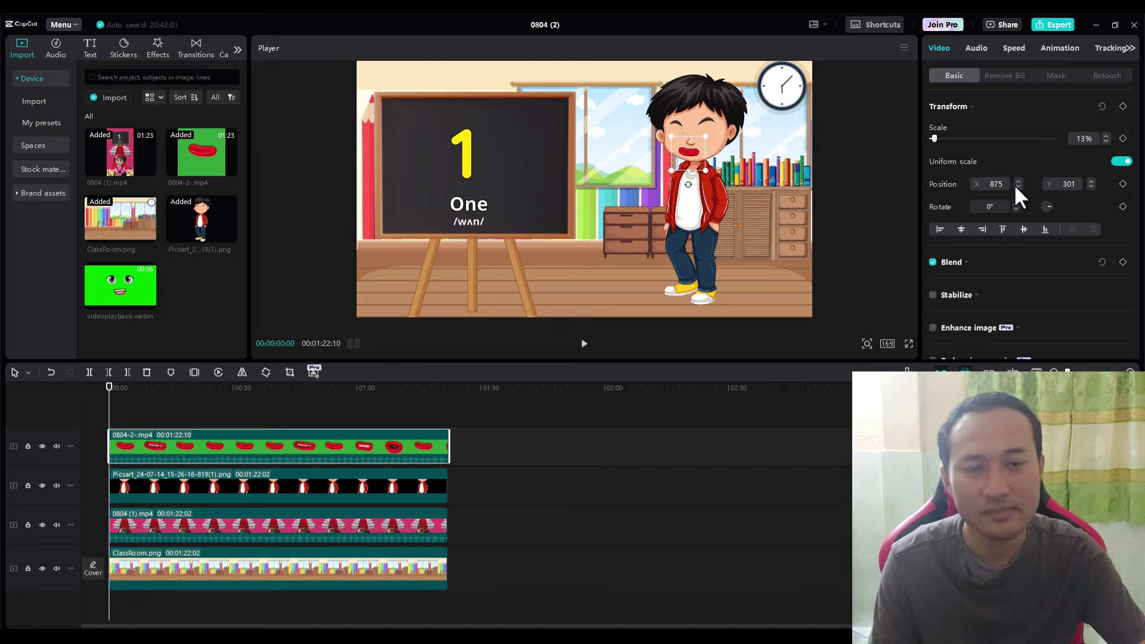
{"action": "left_click", "coordinate": [1017, 187]}
{"action": "left_click", "coordinate": [1017, 186]}
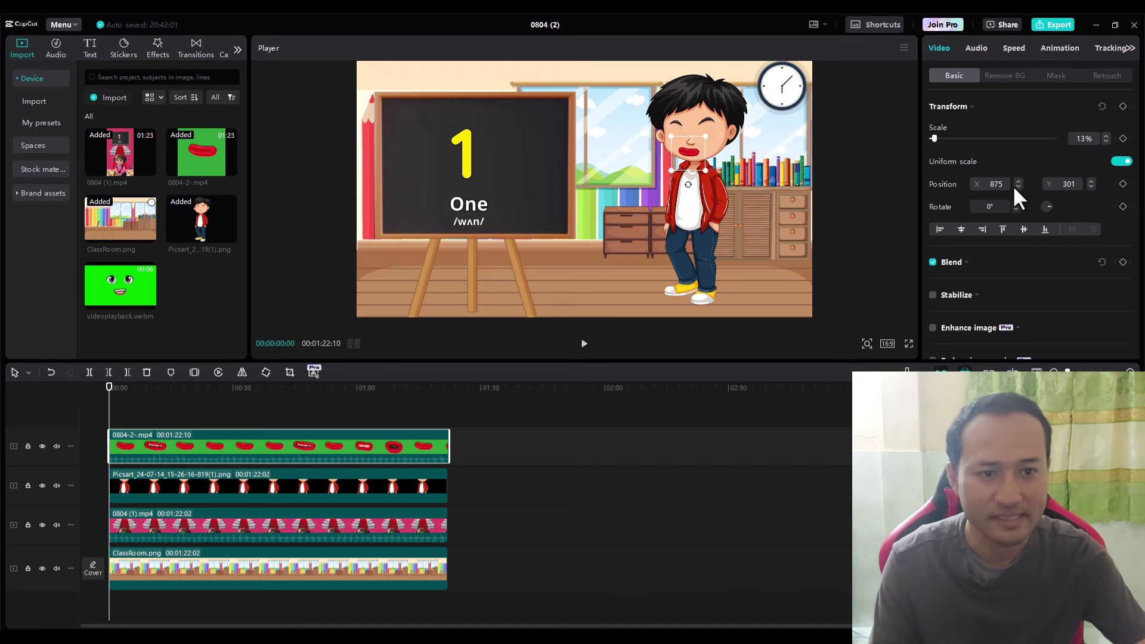
{"action": "key", "text": "space"}
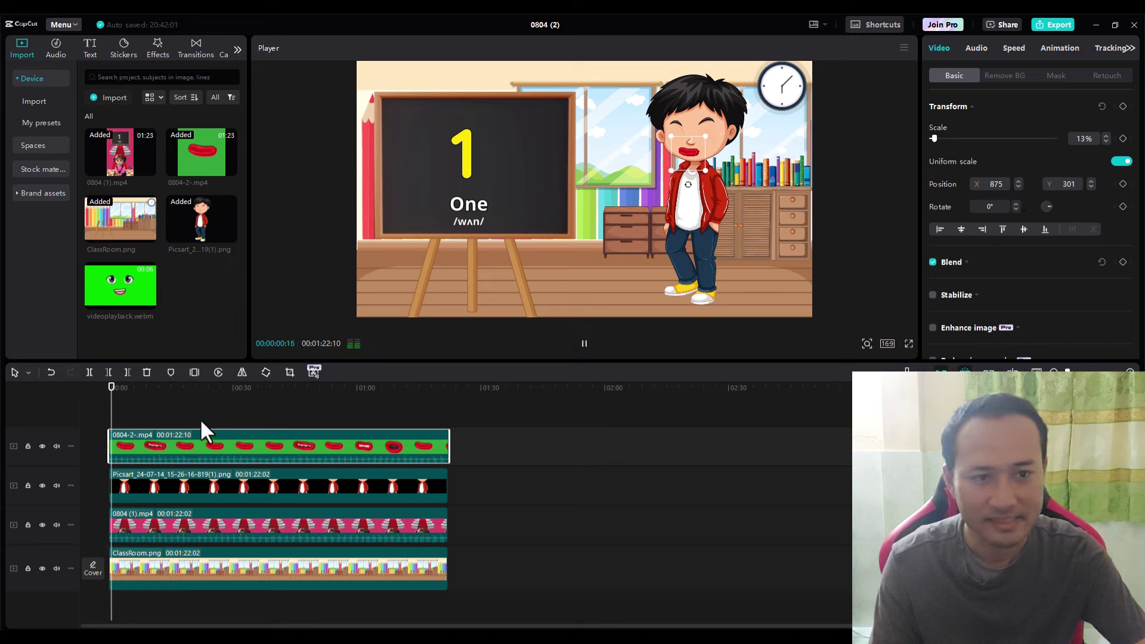
{"action": "key", "text": "space"}
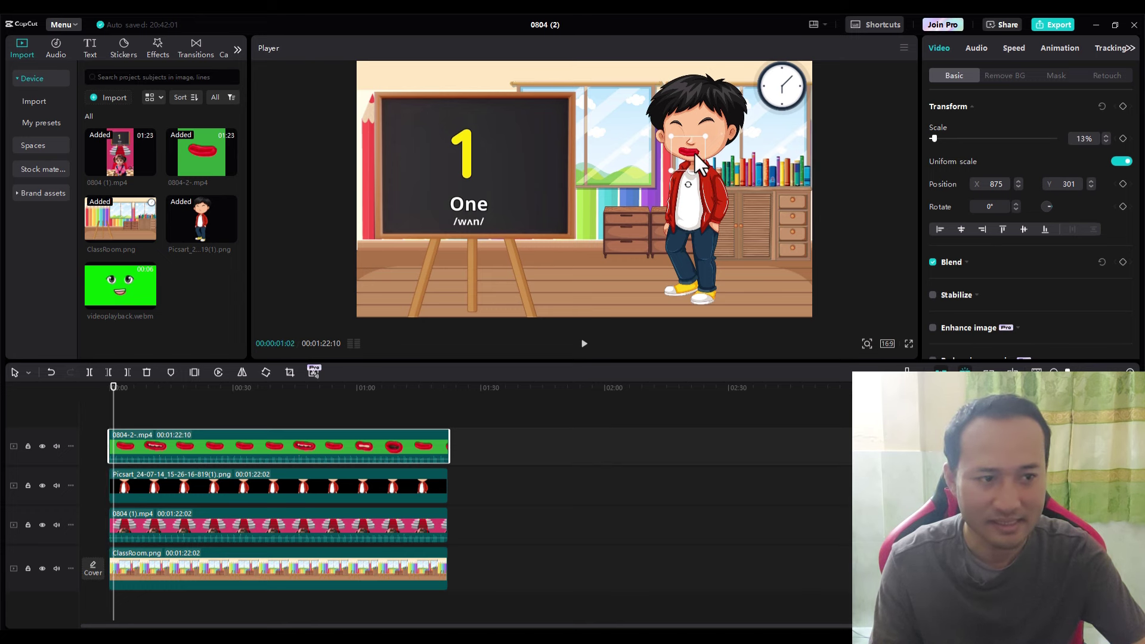
{"action": "left_click", "coordinate": [1018, 181]}
{"action": "left_click", "coordinate": [1018, 180]}
{"action": "left_click", "coordinate": [1018, 180]}
{"action": "left_click", "coordinate": [1017, 181]}
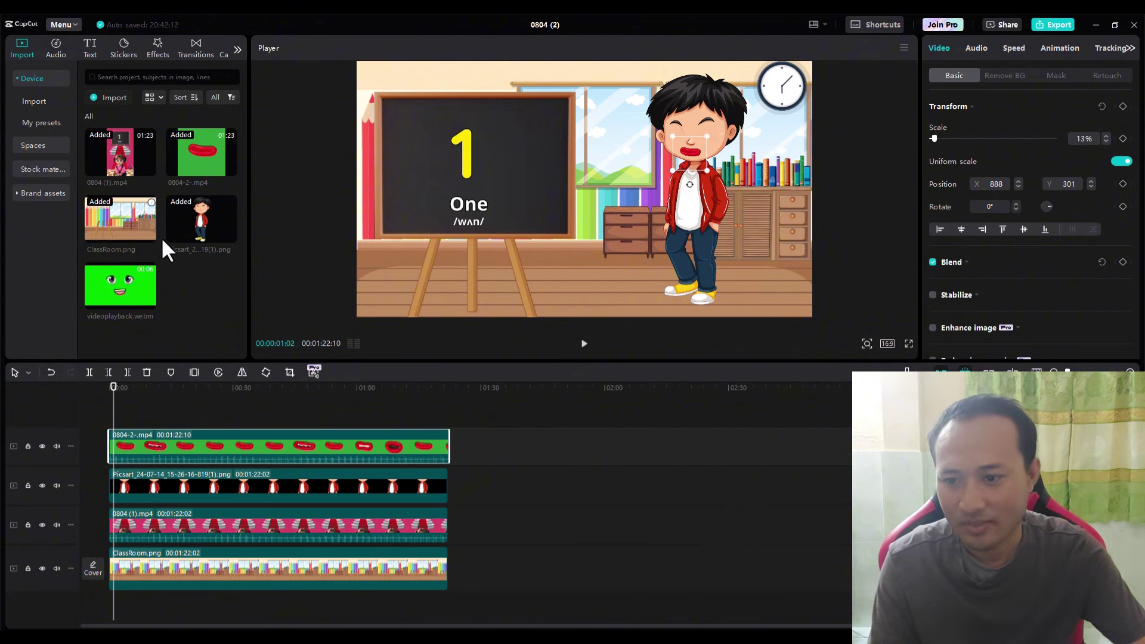
Step: Place the videoplayback face clip at the start of a new top track and key out its green with chroma key intensity 63
{"action": "left_click_drag", "start_coordinate": [110, 288], "coordinate": [102, 439]}
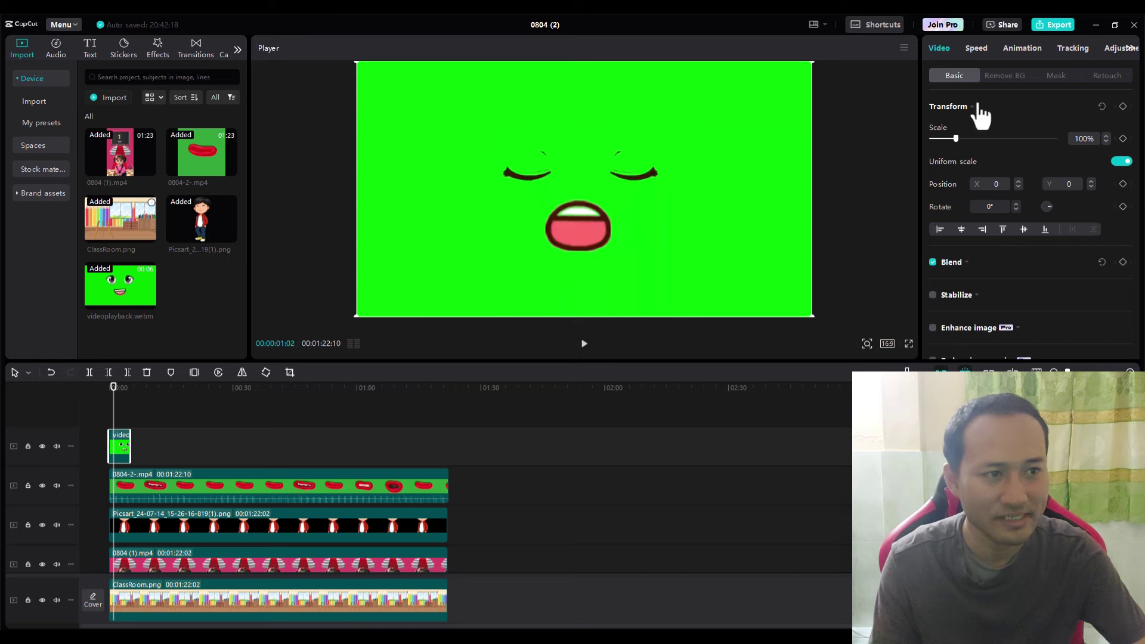
{"action": "left_click", "coordinate": [1004, 76]}
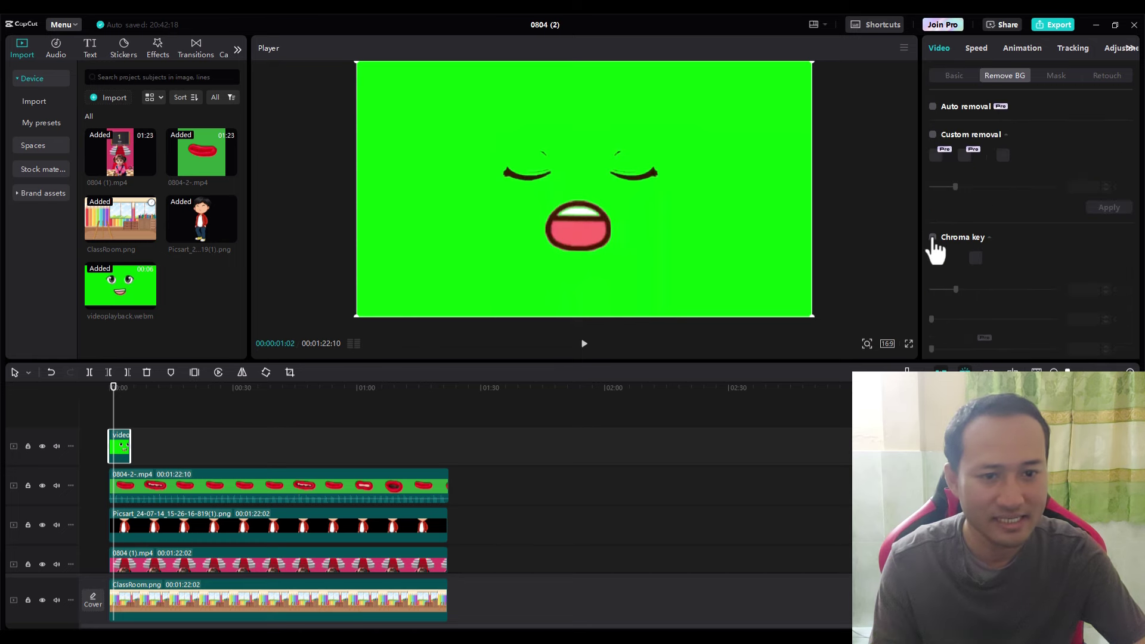
{"action": "left_click", "coordinate": [932, 238]}
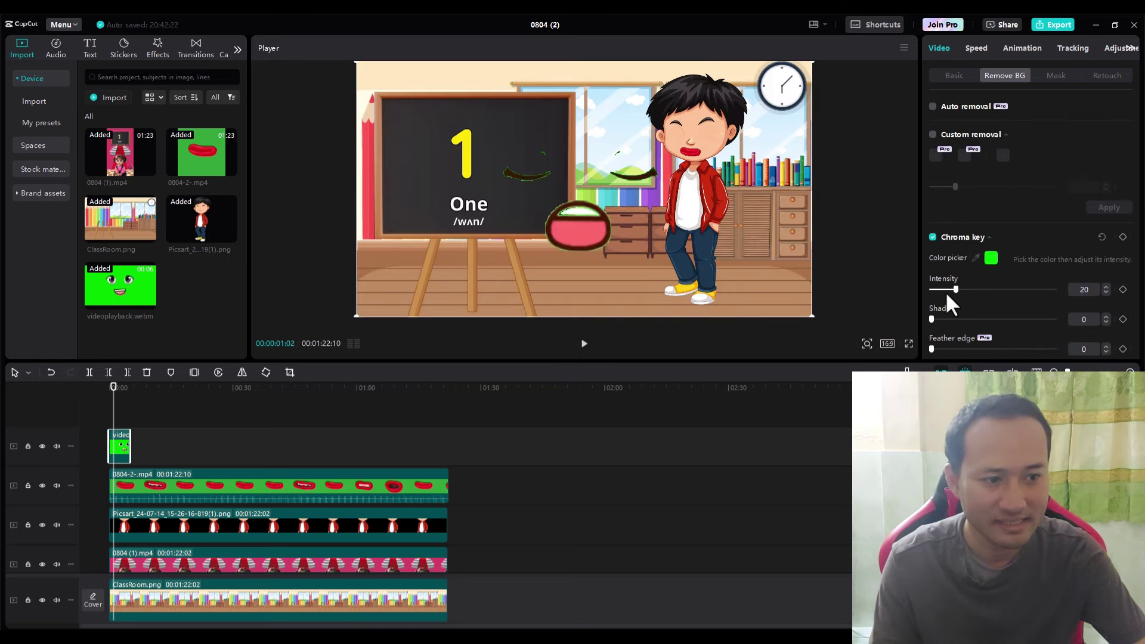
{"action": "left_click_drag", "start_coordinate": [957, 288], "coordinate": [1009, 291]}
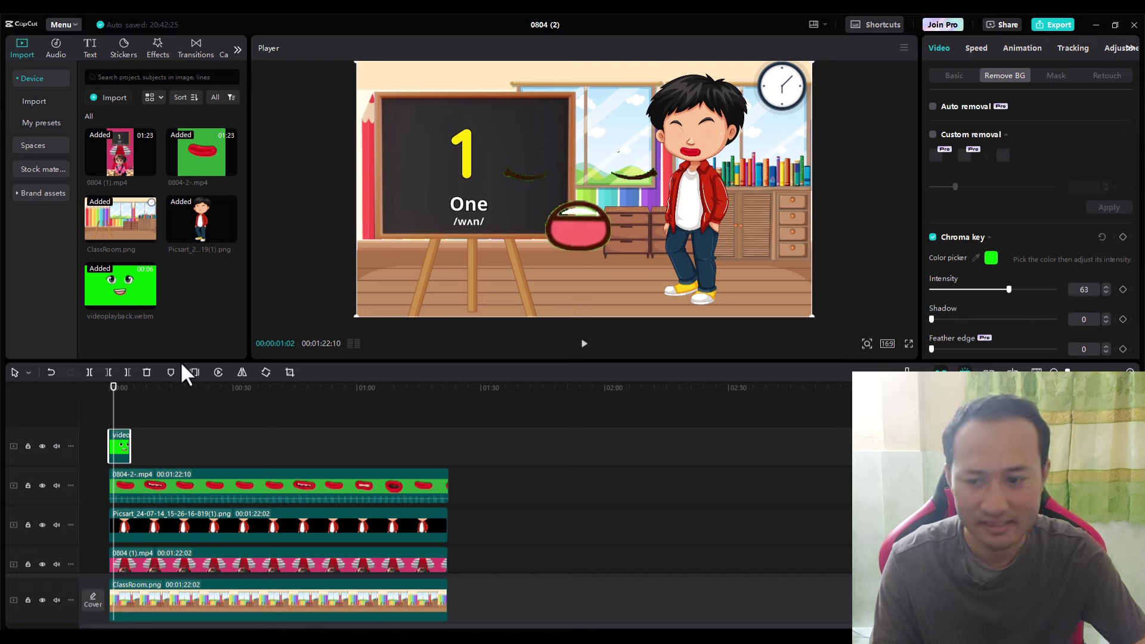
Step: With the playhead at 00:00:02:01, shrink the face clip, align its open eyes with the boy's face and mirror the clip
{"action": "left_click", "coordinate": [117, 391]}
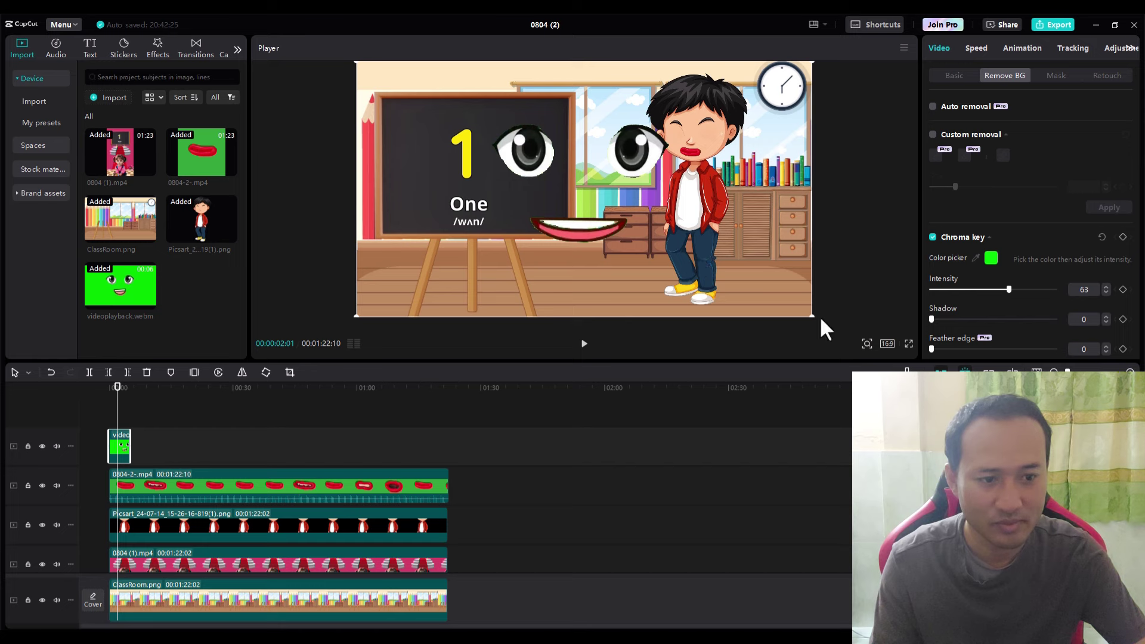
{"action": "left_click_drag", "start_coordinate": [814, 314], "coordinate": [665, 234]}
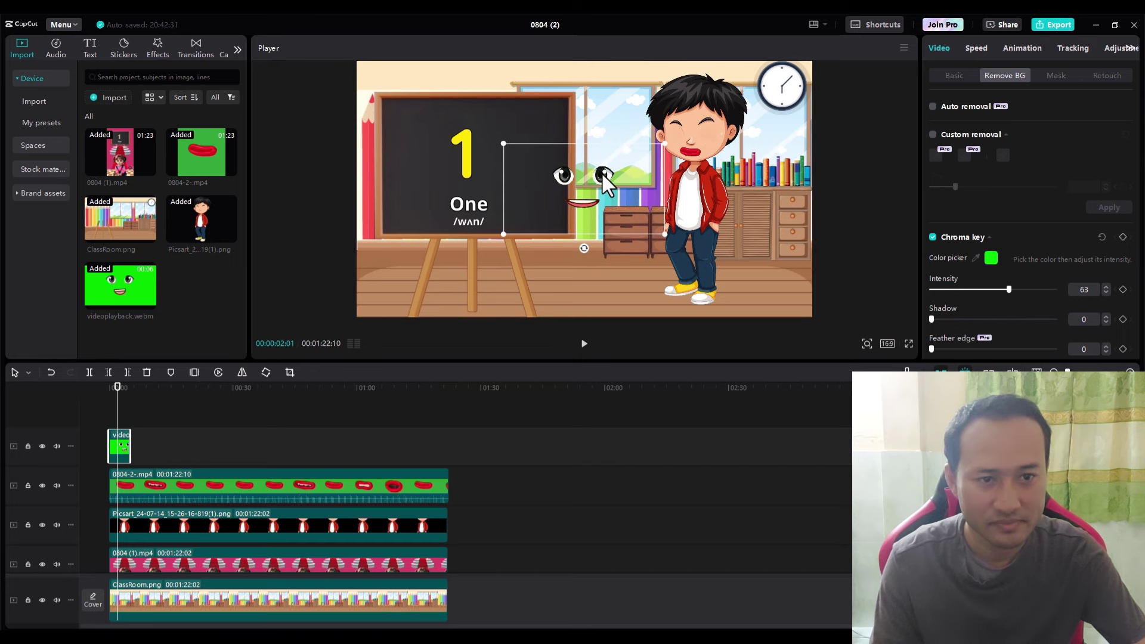
{"action": "left_click_drag", "start_coordinate": [614, 182], "coordinate": [719, 136]}
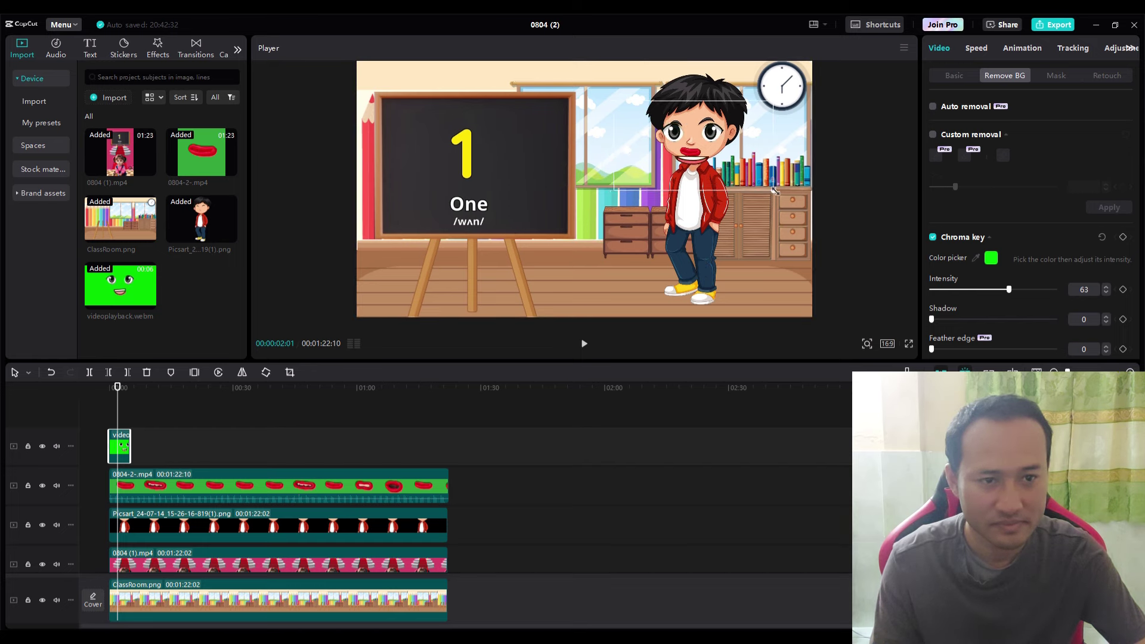
{"action": "left_click_drag", "start_coordinate": [774, 189], "coordinate": [760, 183]}
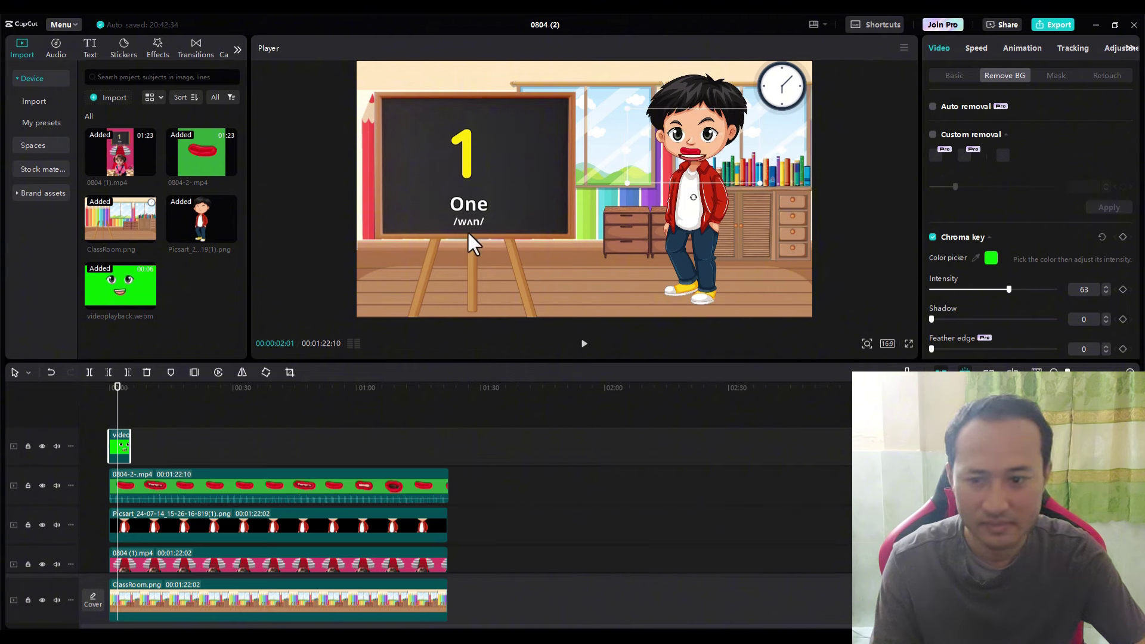
{"action": "left_click", "coordinate": [243, 373]}
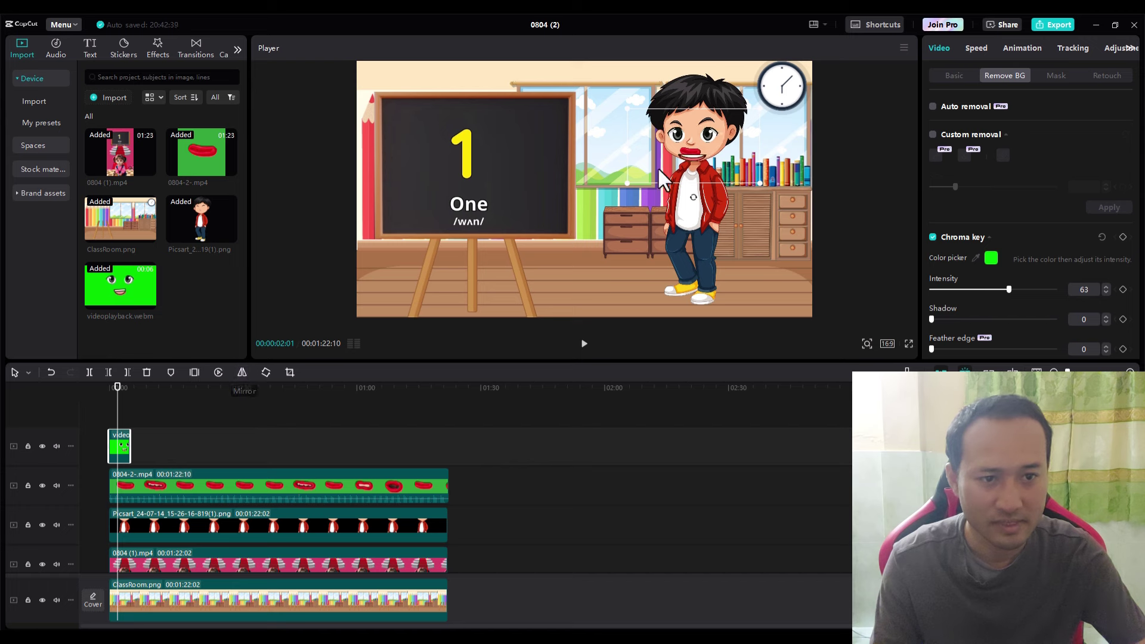
Step: Fine-tune the face clip to 25% scale at X 902, Y 382 so its eyes sit on the boy's face
{"action": "left_click_drag", "start_coordinate": [710, 138], "coordinate": [710, 134]}
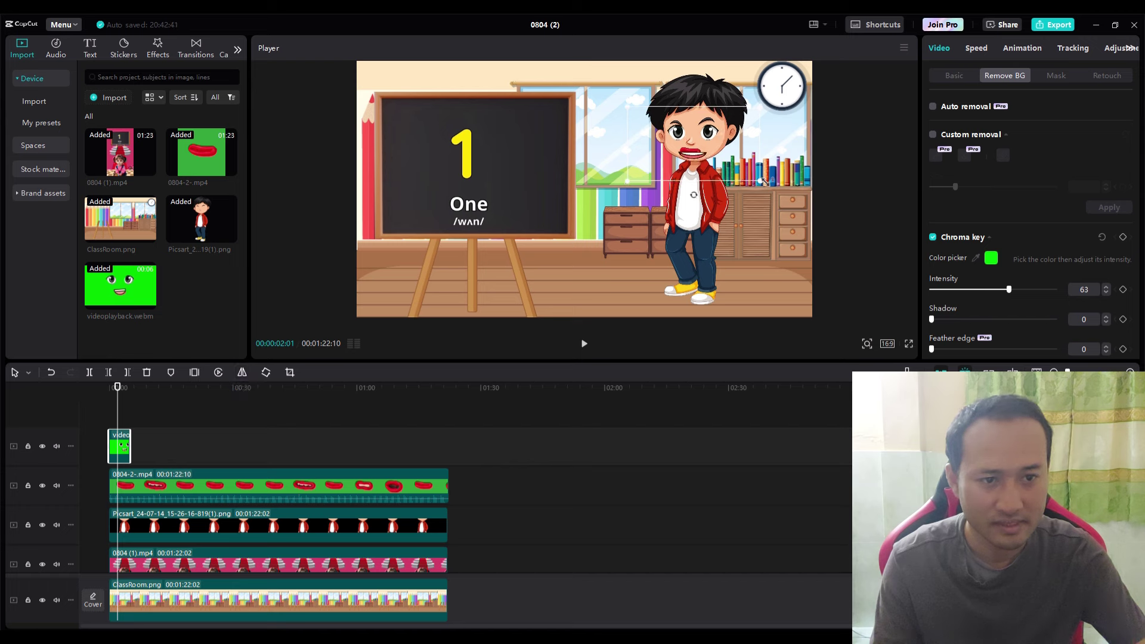
{"action": "left_click_drag", "start_coordinate": [761, 181], "coordinate": [752, 175]}
{"action": "left_click_drag", "start_coordinate": [711, 133], "coordinate": [708, 133]}
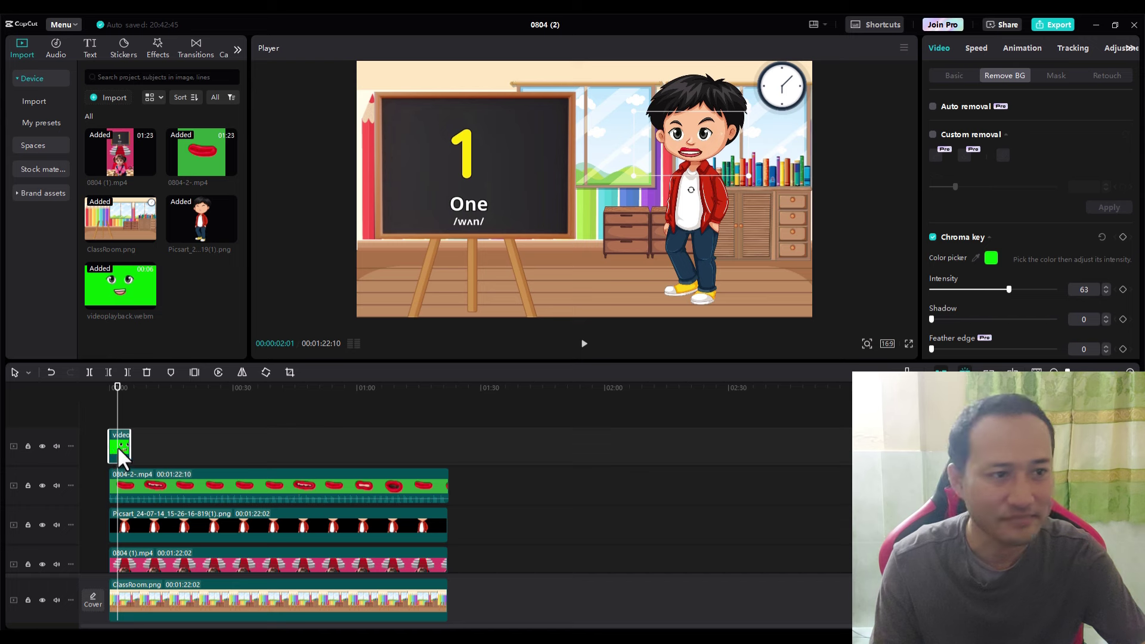
Step: Apply a Horizontal mask to the face clip to hide its mouth and keep only the eyes
{"action": "left_click", "coordinate": [1058, 77]}
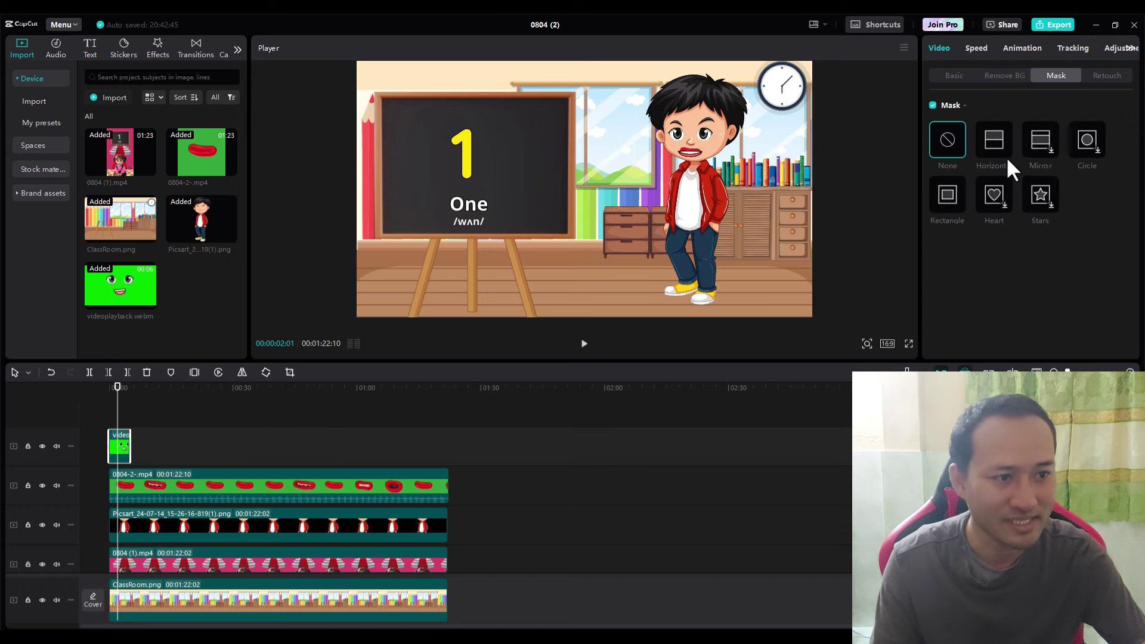
{"action": "left_click", "coordinate": [996, 140]}
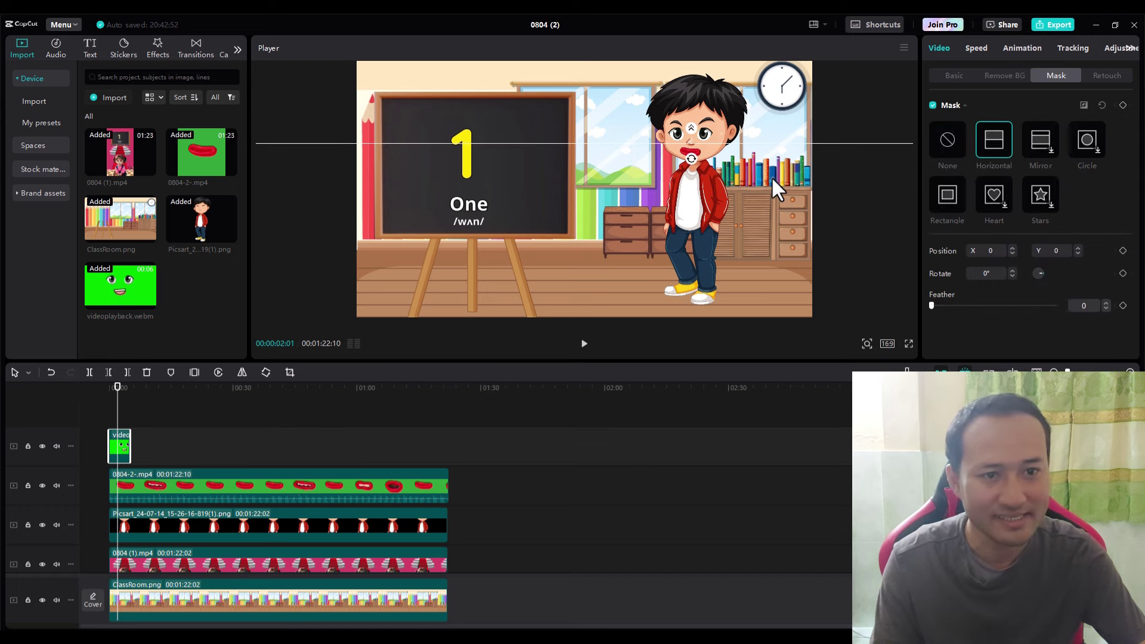
{"action": "left_click", "coordinate": [953, 77]}
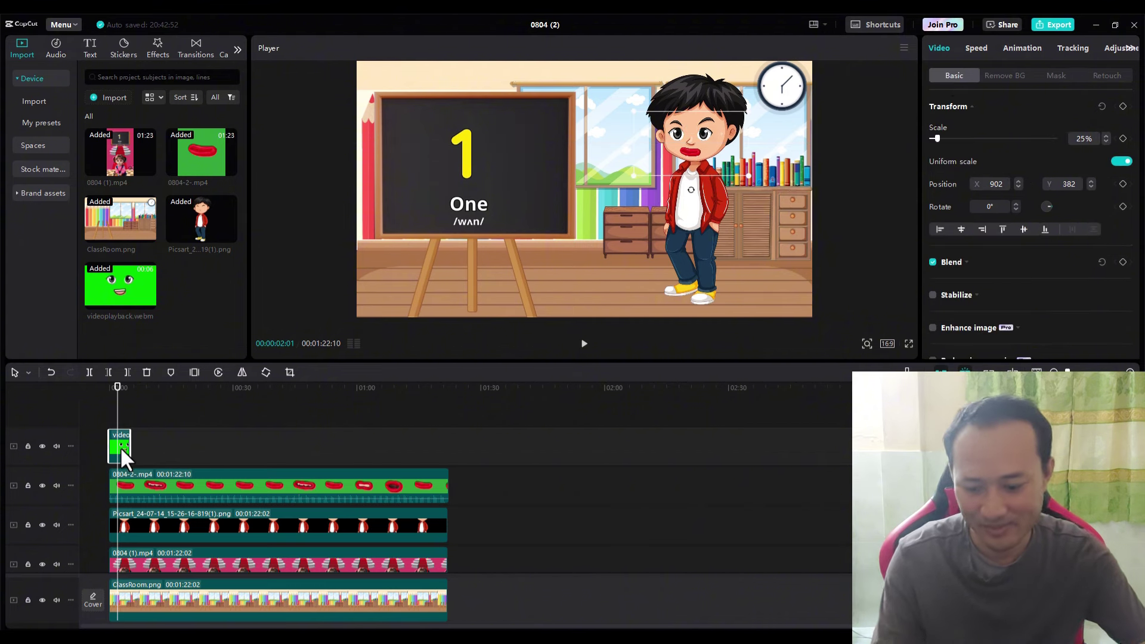
Step: Duplicate the masked face clip back to back on its track, pasting at 00:00:10:06 and 00:00:20:12 to make eight clips
{"action": "left_click_drag", "start_coordinate": [126, 437], "coordinate": [136, 488]}
{"action": "key", "text": "ctrl+z"}
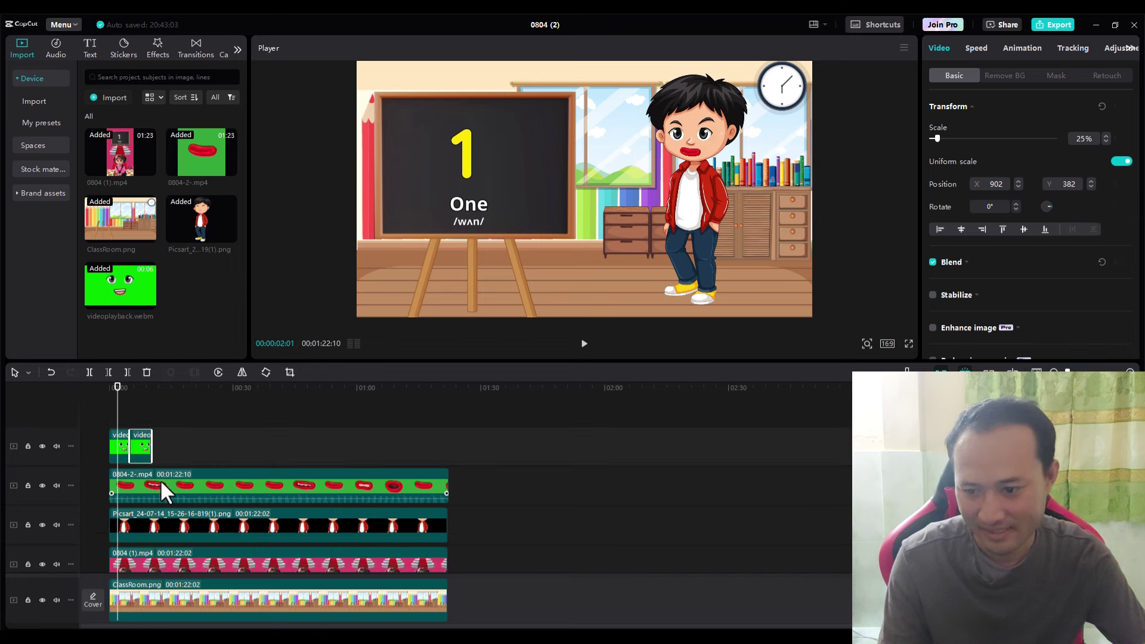
{"action": "left_click", "coordinate": [151, 387]}
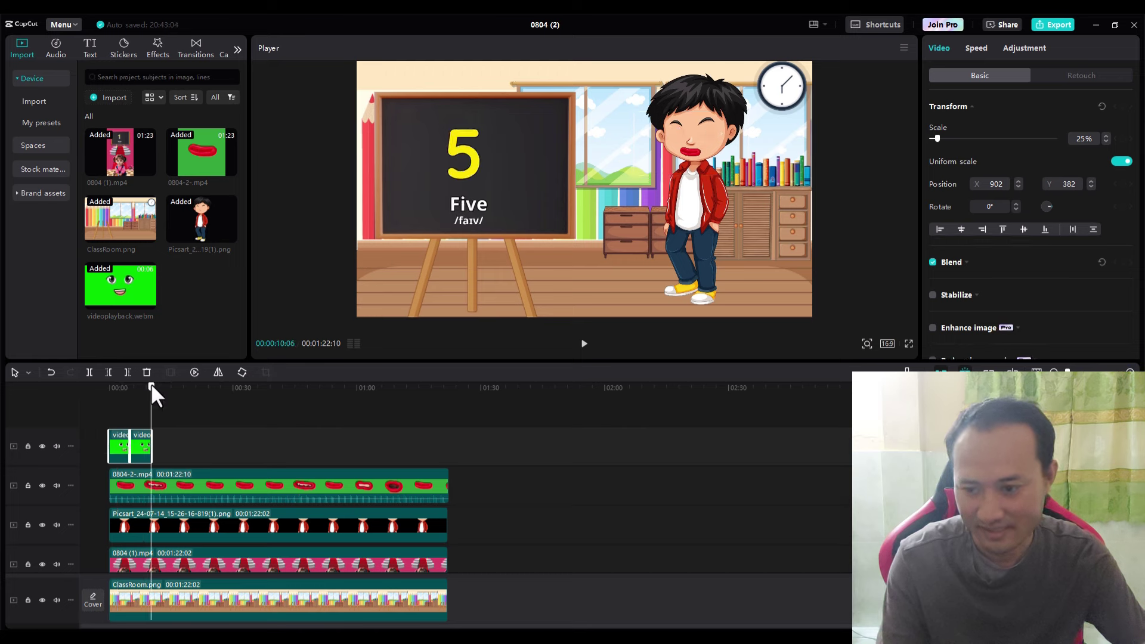
{"action": "key", "text": "ctrl+v"}
{"action": "left_click", "coordinate": [152, 436]}
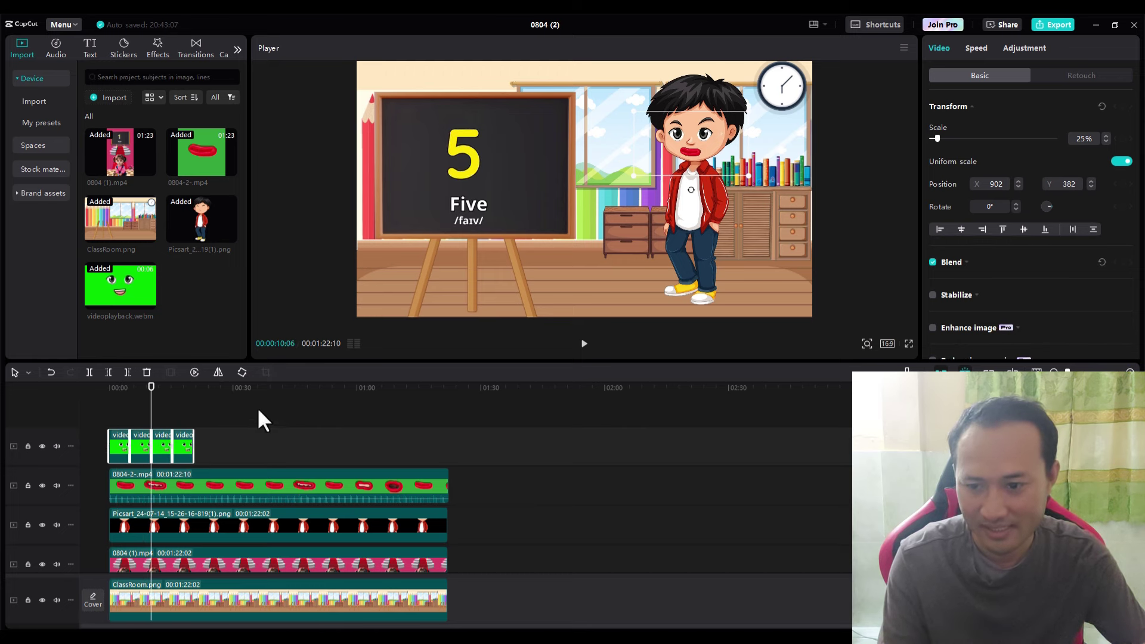
{"action": "left_click_drag", "start_coordinate": [203, 386], "coordinate": [192, 386]}
{"action": "key", "text": "ctrl+v"}
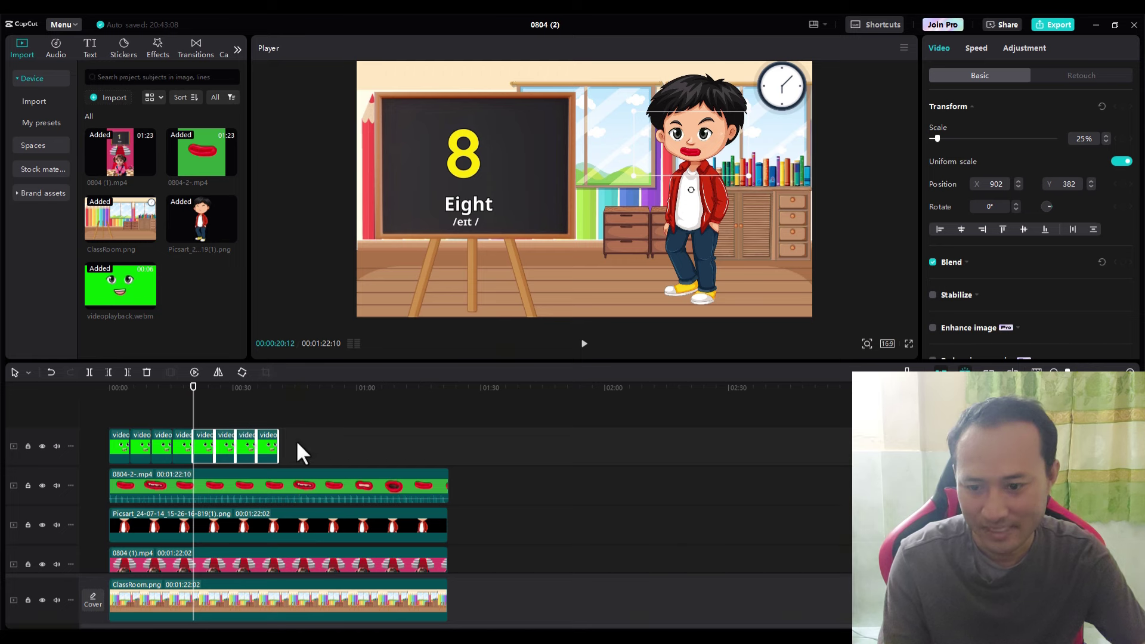
Step: Copy all eight face clips, paste them at 00:00:40:24 to fill the track to the video's end, and preview from the start
{"action": "left_click_drag", "start_coordinate": [297, 442], "coordinate": [101, 402]}
{"action": "left_click", "coordinate": [279, 388]}
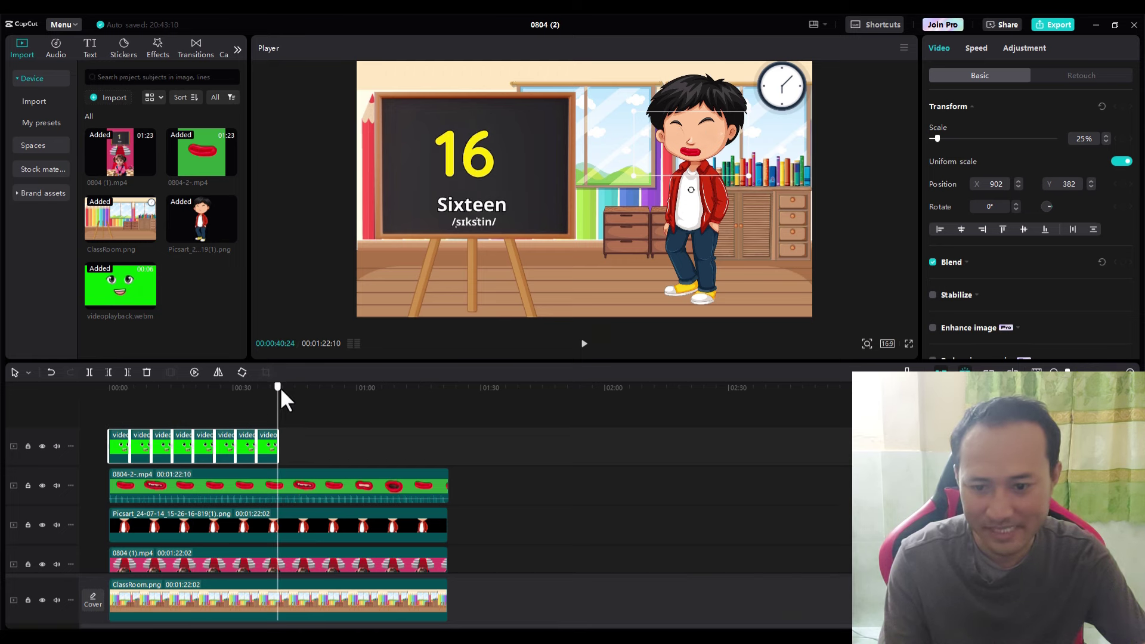
{"action": "key", "text": "ctrl+v"}
{"action": "left_click", "coordinate": [460, 434]}
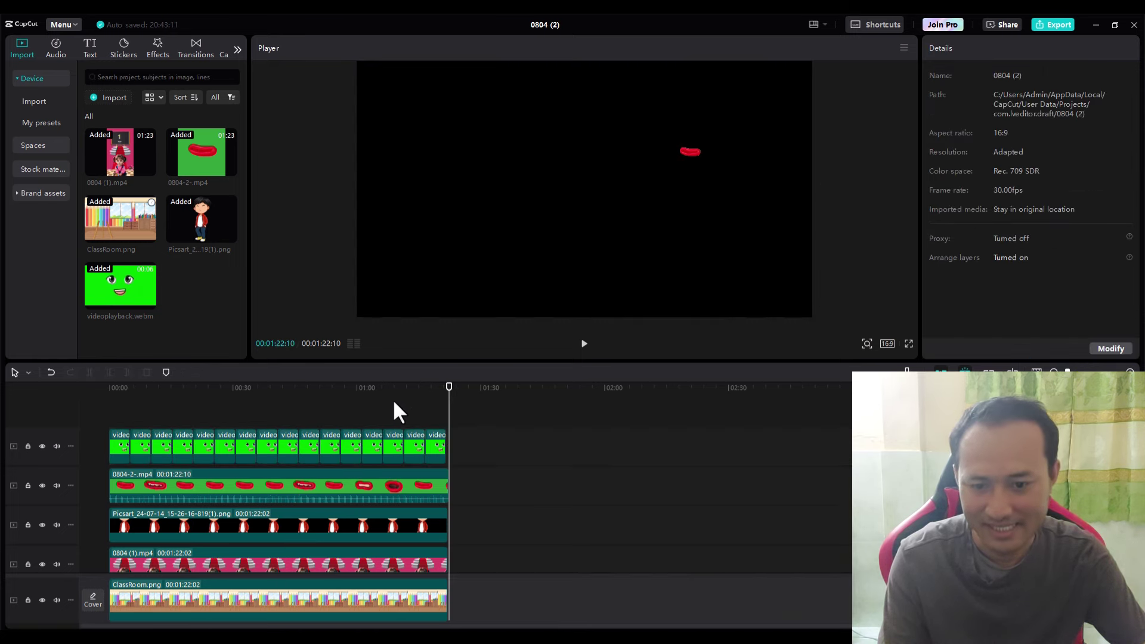
{"action": "left_click_drag", "start_coordinate": [165, 388], "coordinate": [79, 384]}
{"action": "key", "text": "space"}
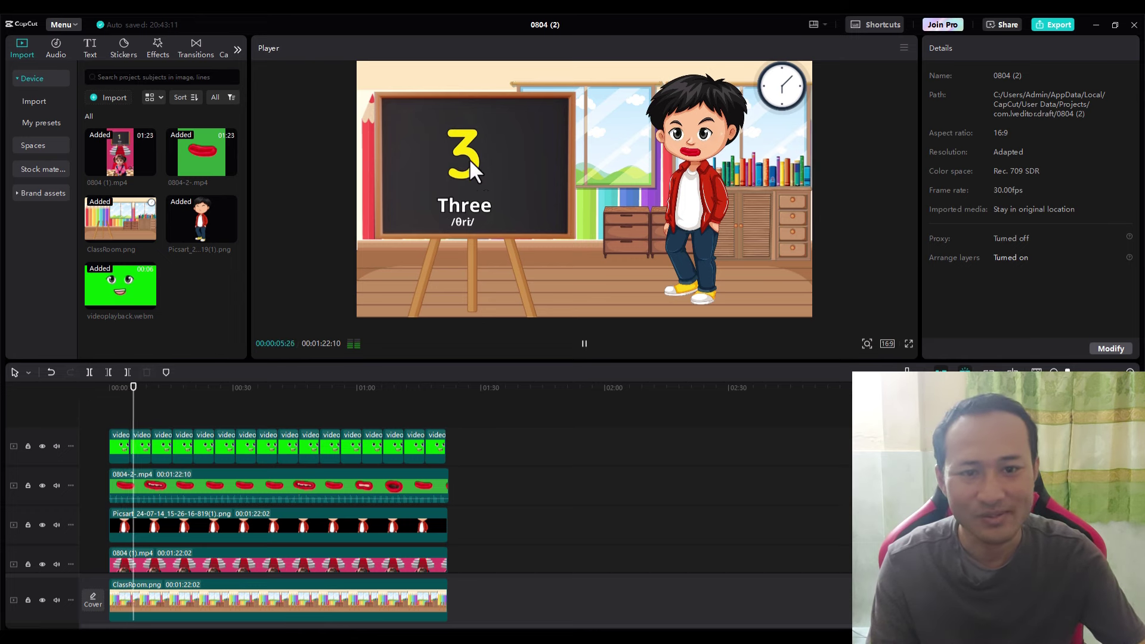
{"action": "key", "text": "space"}
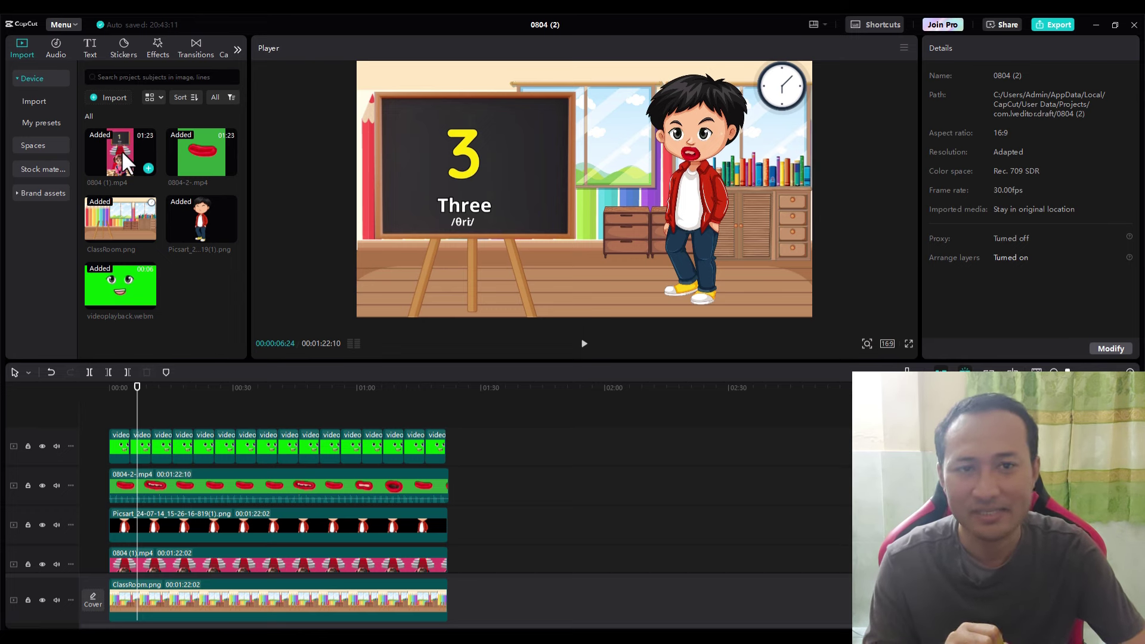
Step: Add the smiling sun sticker from the Cartoon sticker category to the timeline
{"action": "left_click", "coordinate": [120, 48]}
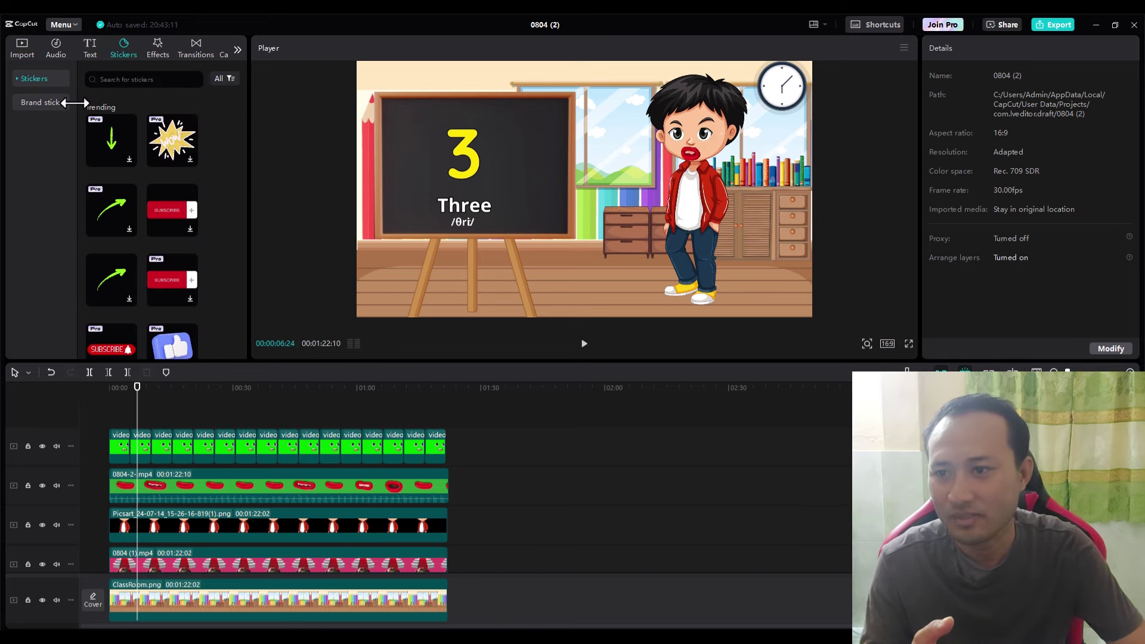
{"action": "left_click", "coordinate": [14, 78]}
{"action": "scroll", "coordinate": [31, 238], "scroll_direction": "down", "scroll_amount": 5}
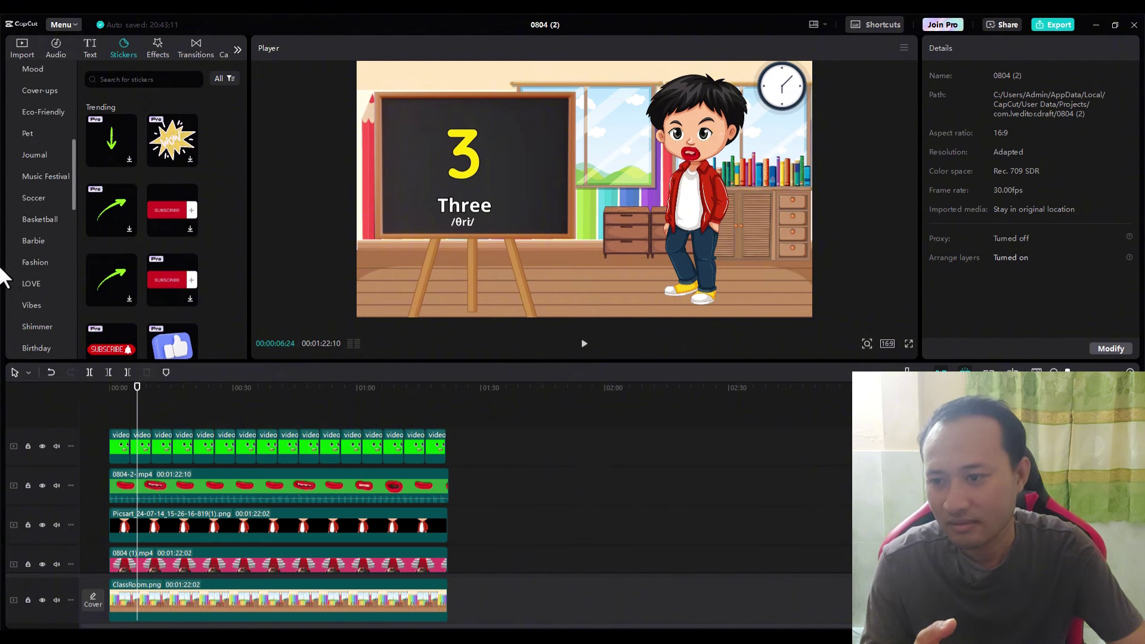
{"action": "scroll", "coordinate": [42, 298], "scroll_direction": "down", "scroll_amount": 4}
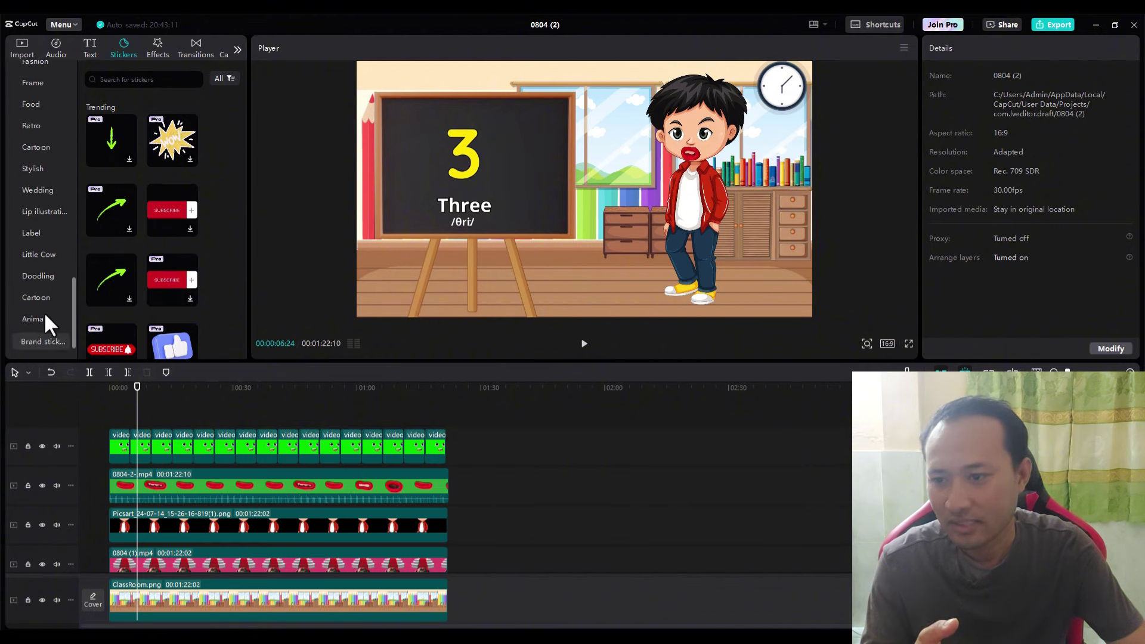
{"action": "left_click", "coordinate": [39, 296]}
{"action": "left_click", "coordinate": [176, 177]}
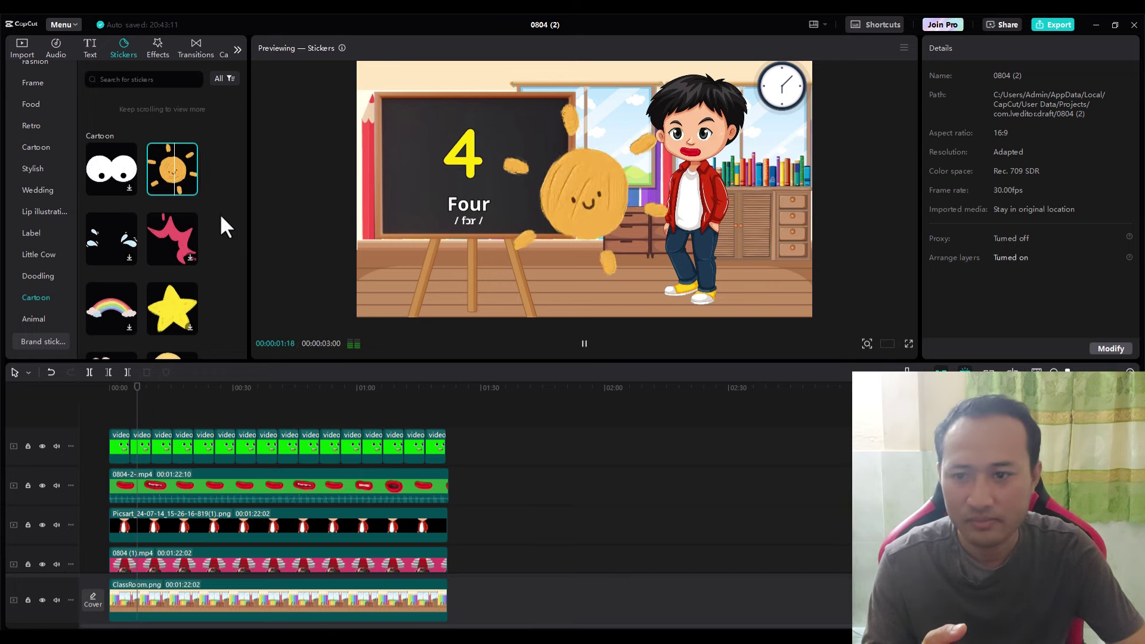
{"action": "left_click", "coordinate": [191, 188]}
Step: Stretch the sun sticker over the whole video and scale it to 23% at X -364, Y 535 on the blackboard's upper-right corner
{"action": "mouse_move", "coordinate": [157, 435]}
{"action": "left_mouse_down"}
{"action": "mouse_move", "coordinate": [293, 434]}
{"action": "mouse_move", "coordinate": [158, 450]}
{"action": "left_mouse_up"}
{"action": "left_click_drag", "start_coordinate": [266, 435], "coordinate": [448, 435]}
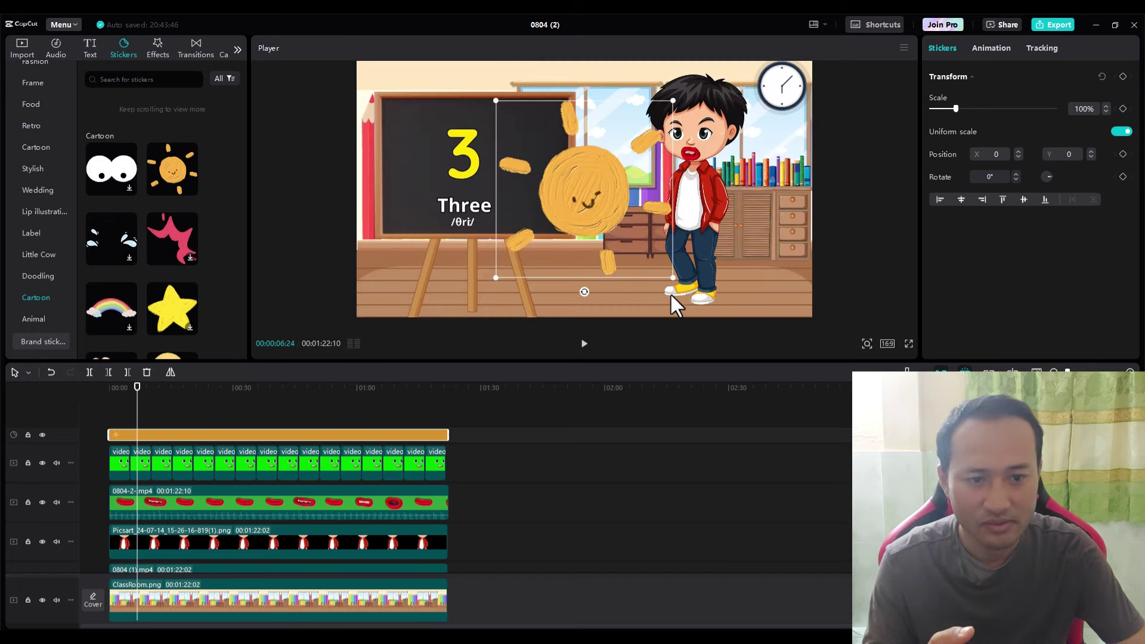
{"action": "left_click_drag", "start_coordinate": [673, 277], "coordinate": [541, 126]}
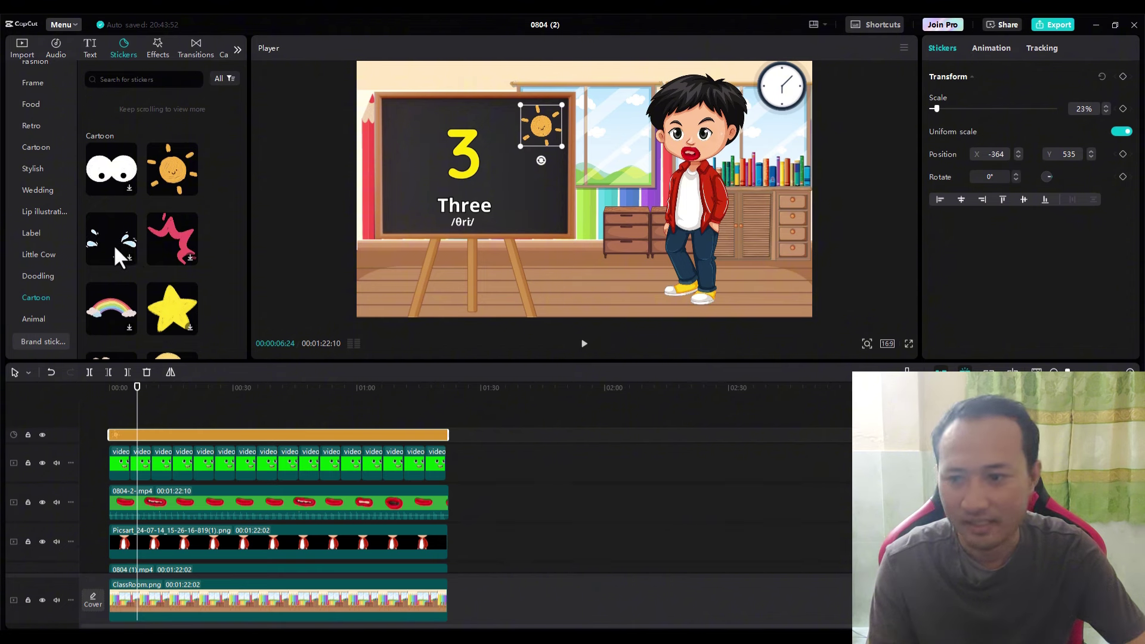
Step: Add the rainbow sticker on a new track and stretch it over the whole video duration
{"action": "left_click", "coordinate": [113, 307]}
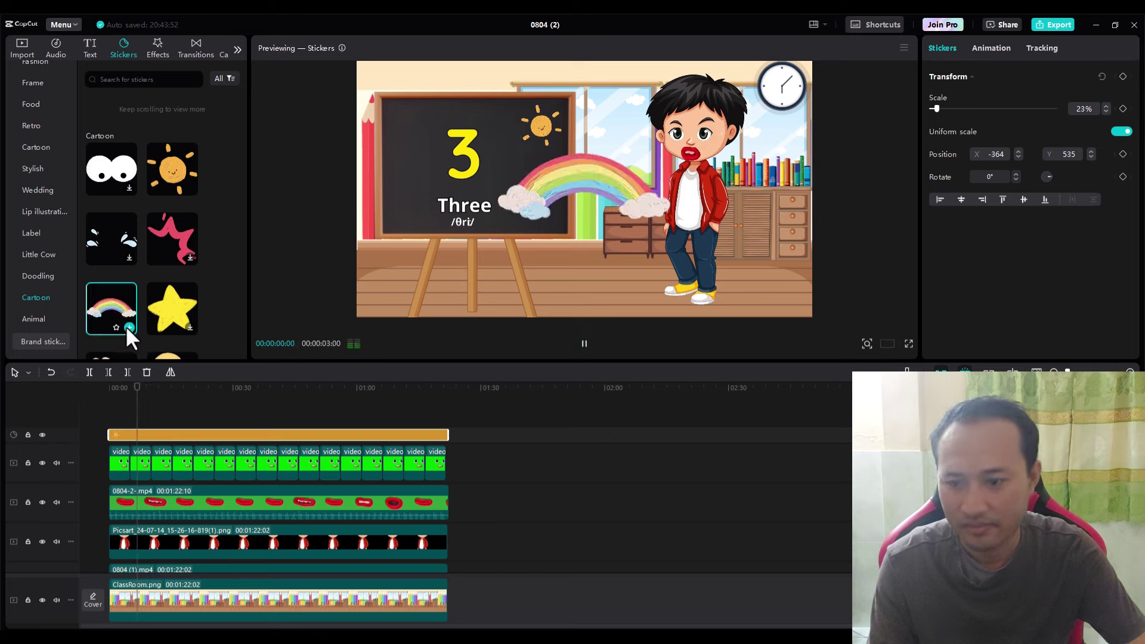
{"action": "left_click", "coordinate": [129, 327]}
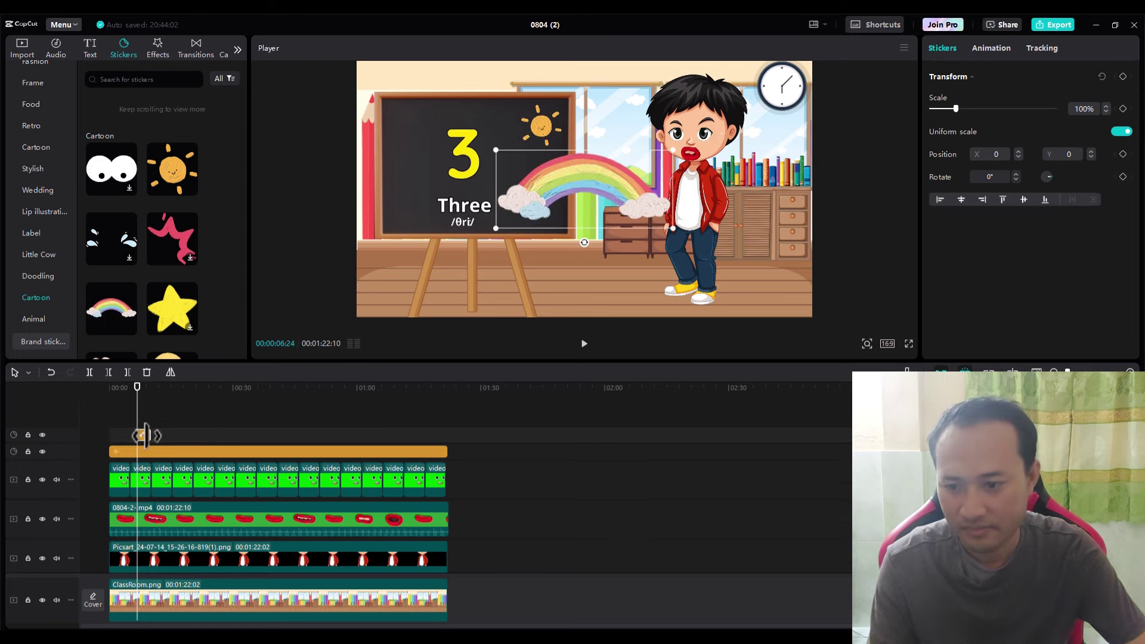
{"action": "left_click_drag", "start_coordinate": [147, 430], "coordinate": [121, 433]}
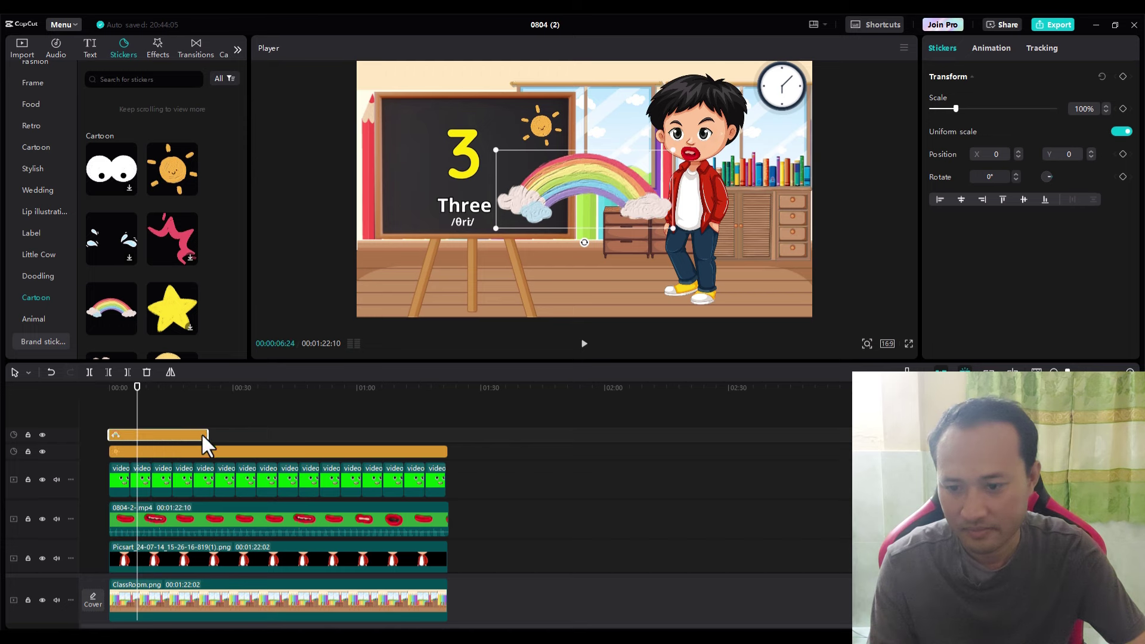
{"action": "left_click_drag", "start_coordinate": [208, 434], "coordinate": [448, 433]}
Step: Scale the rainbow to 36%, rotate it -24° and place it at X -1473, Y 610 on the blackboard's upper-left corner, previewing the playback
{"action": "left_click_drag", "start_coordinate": [673, 228], "coordinate": [430, 113]}
{"action": "key", "text": "space"}
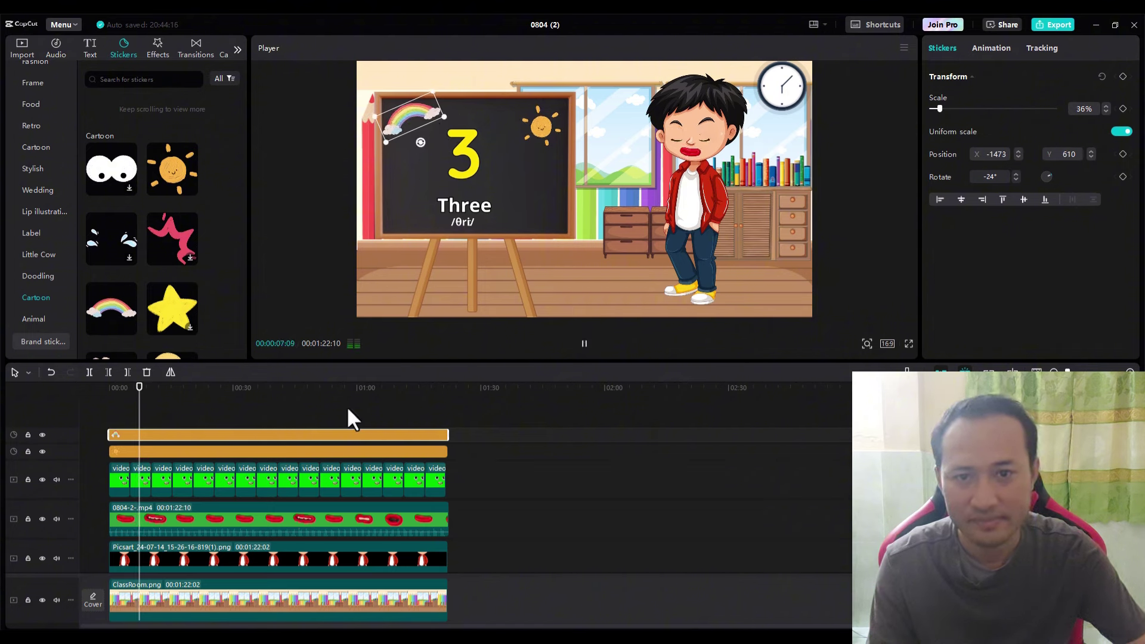
{"action": "key", "text": "space"}
Step: Browse the Cartoon stickers for another decoration to add to the scene
{"action": "scroll", "coordinate": [150, 262], "scroll_direction": "down", "scroll_amount": 2}
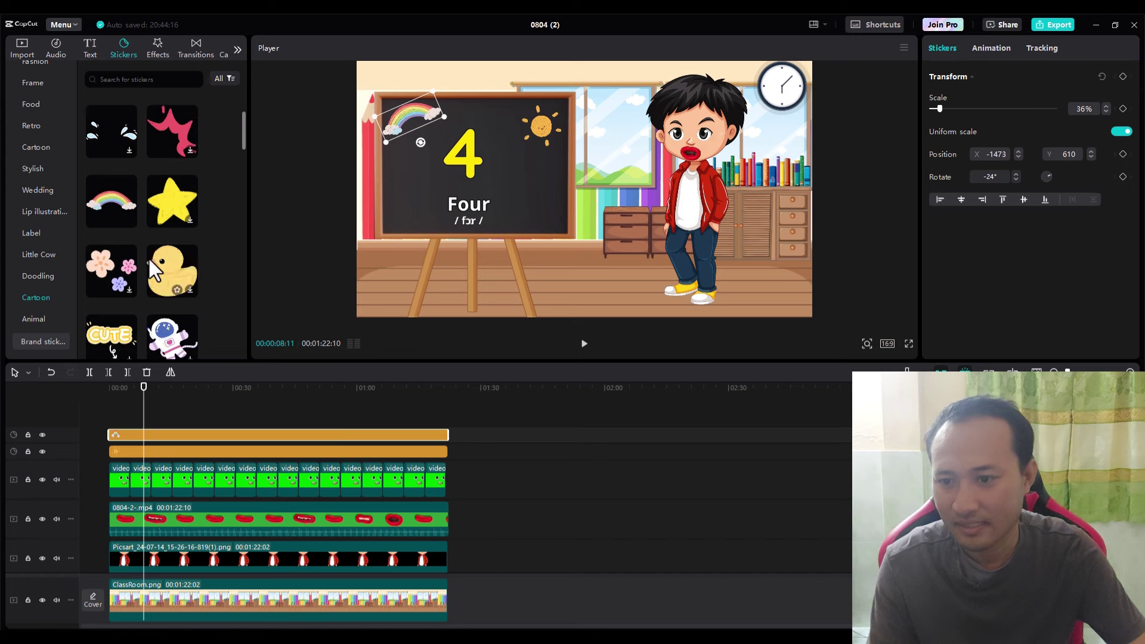
{"action": "scroll", "coordinate": [160, 255], "scroll_direction": "down", "scroll_amount": 1}
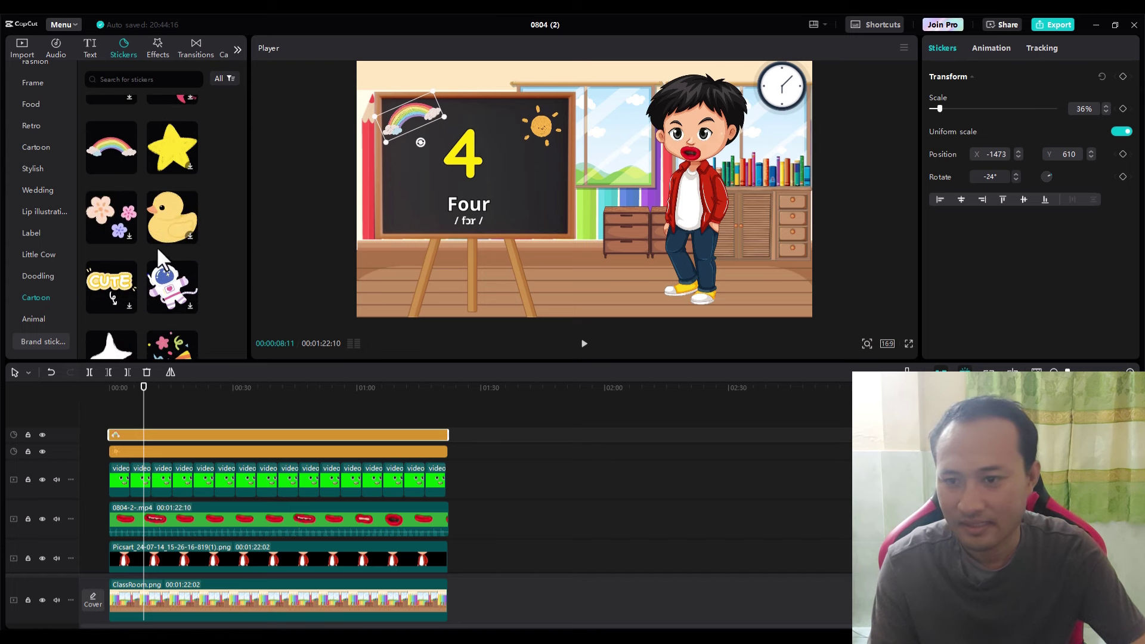
{"action": "scroll", "coordinate": [156, 239], "scroll_direction": "down", "scroll_amount": 2}
{"action": "scroll", "coordinate": [156, 231], "scroll_direction": "down", "scroll_amount": 1}
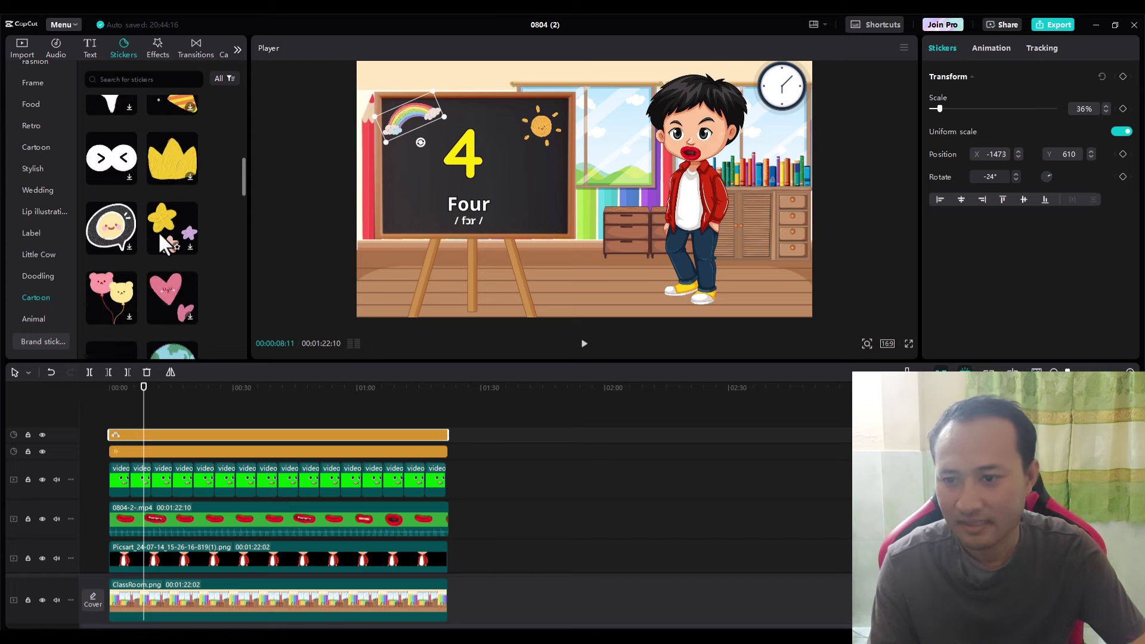
{"action": "scroll", "coordinate": [158, 230], "scroll_direction": "down", "scroll_amount": 2}
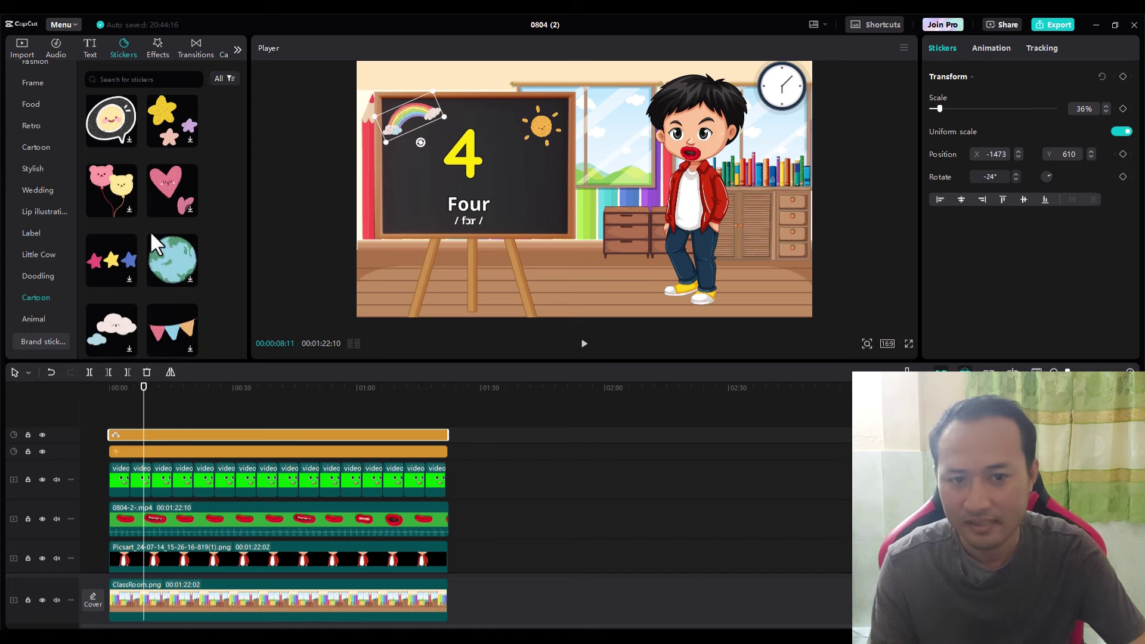
{"action": "scroll", "coordinate": [149, 230], "scroll_direction": "down", "scroll_amount": 2}
{"action": "scroll", "coordinate": [149, 230], "scroll_direction": "down", "scroll_amount": 1}
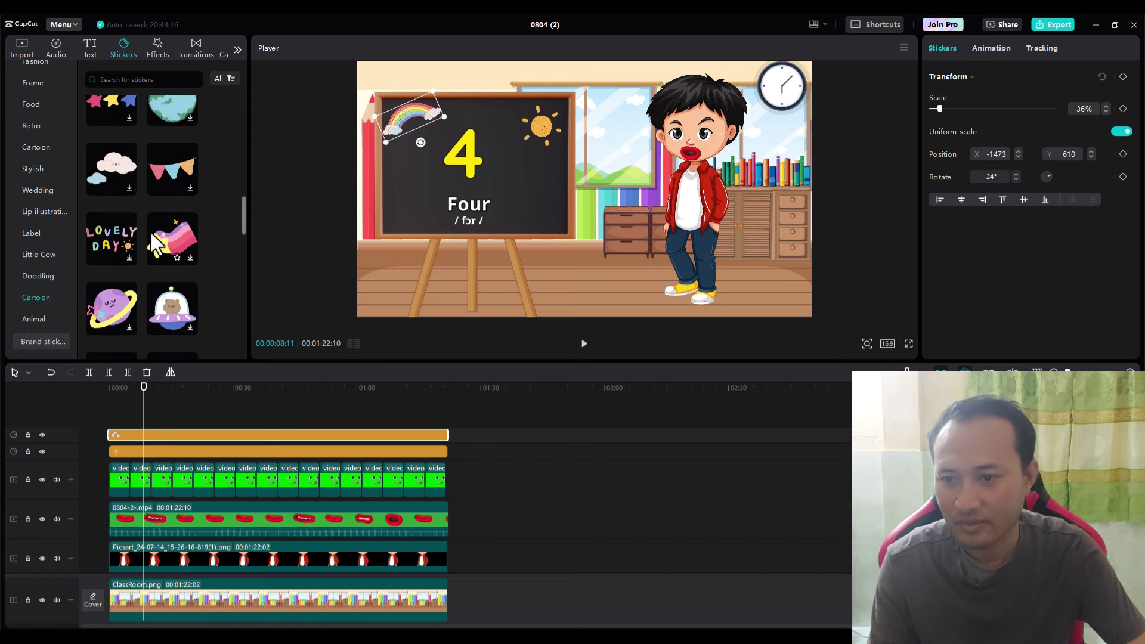
{"action": "scroll", "coordinate": [151, 234], "scroll_direction": "down", "scroll_amount": 2}
{"action": "scroll", "coordinate": [150, 239], "scroll_direction": "down", "scroll_amount": 6}
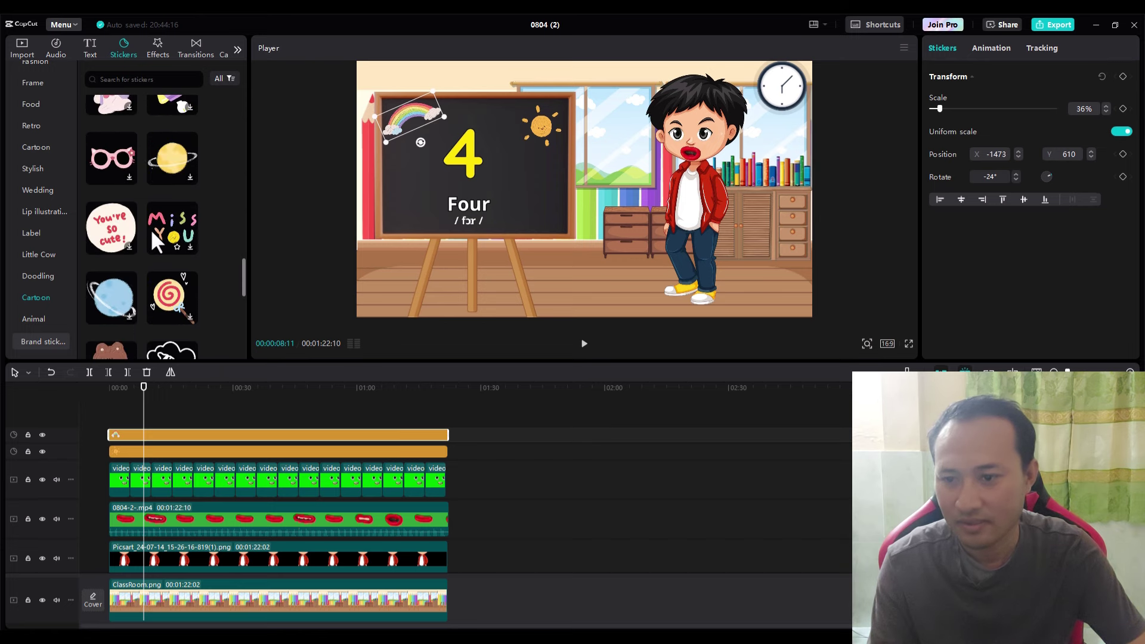
{"action": "scroll", "coordinate": [150, 228], "scroll_direction": "down", "scroll_amount": 6}
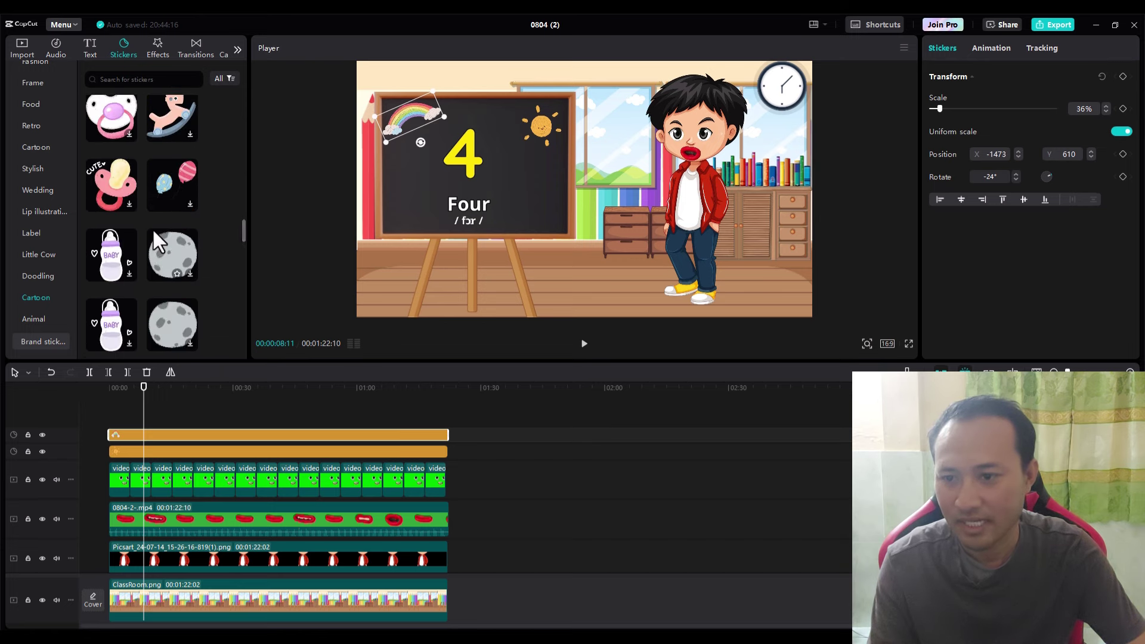
{"action": "scroll", "coordinate": [152, 228], "scroll_direction": "down", "scroll_amount": 5}
{"action": "scroll", "coordinate": [153, 227], "scroll_direction": "down", "scroll_amount": 5}
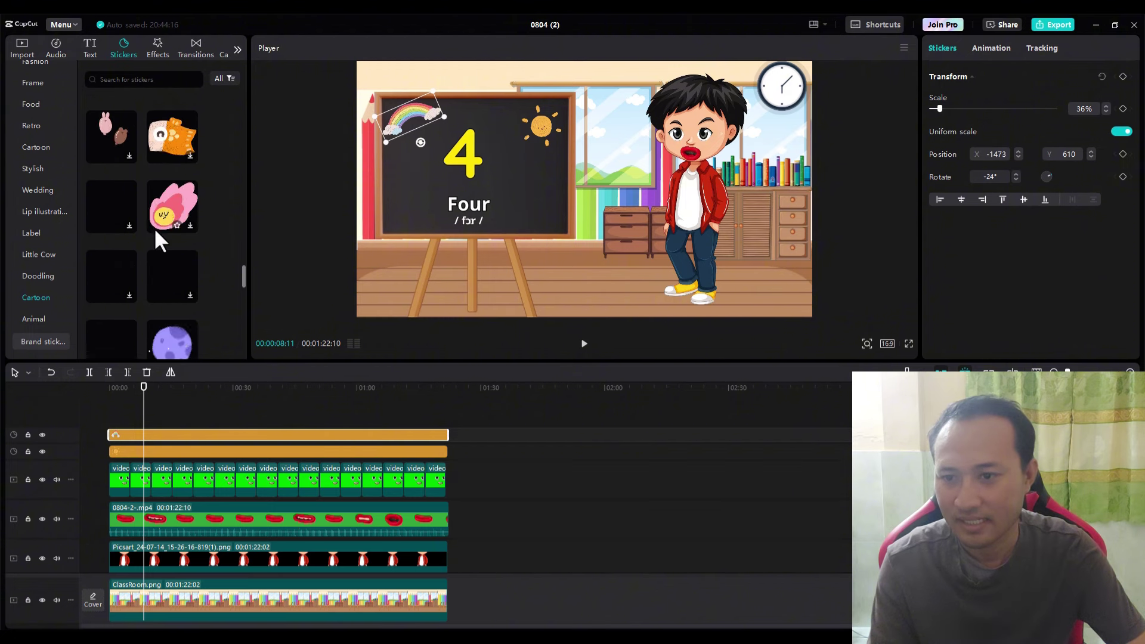
{"action": "scroll", "coordinate": [158, 228], "scroll_direction": "down", "scroll_amount": 6}
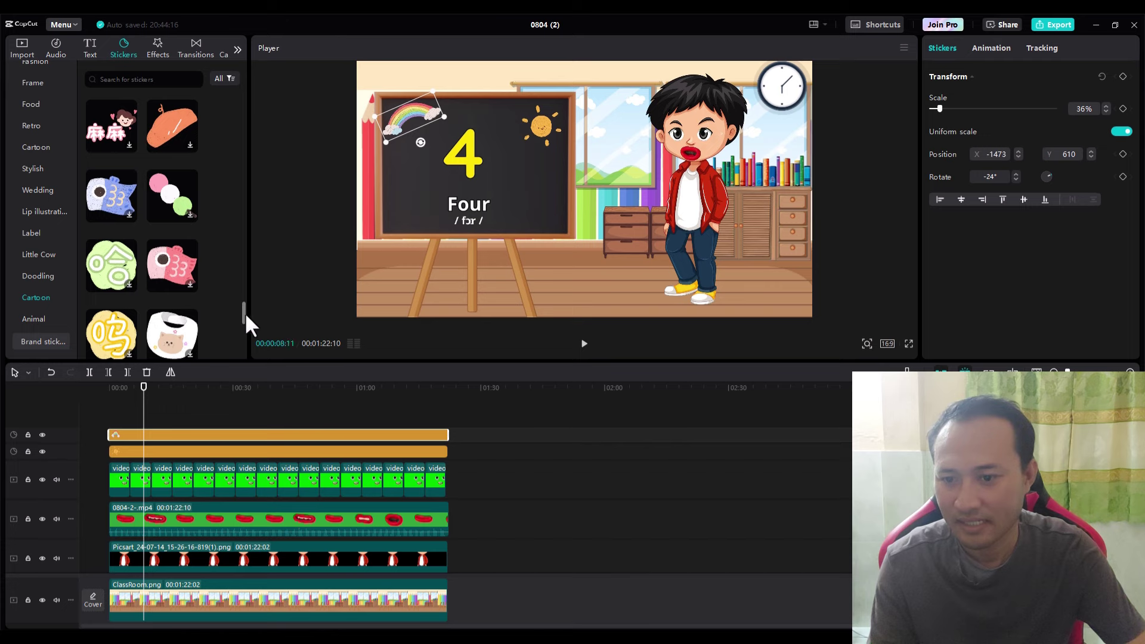
{"action": "left_click_drag", "start_coordinate": [245, 312], "coordinate": [244, 107]}
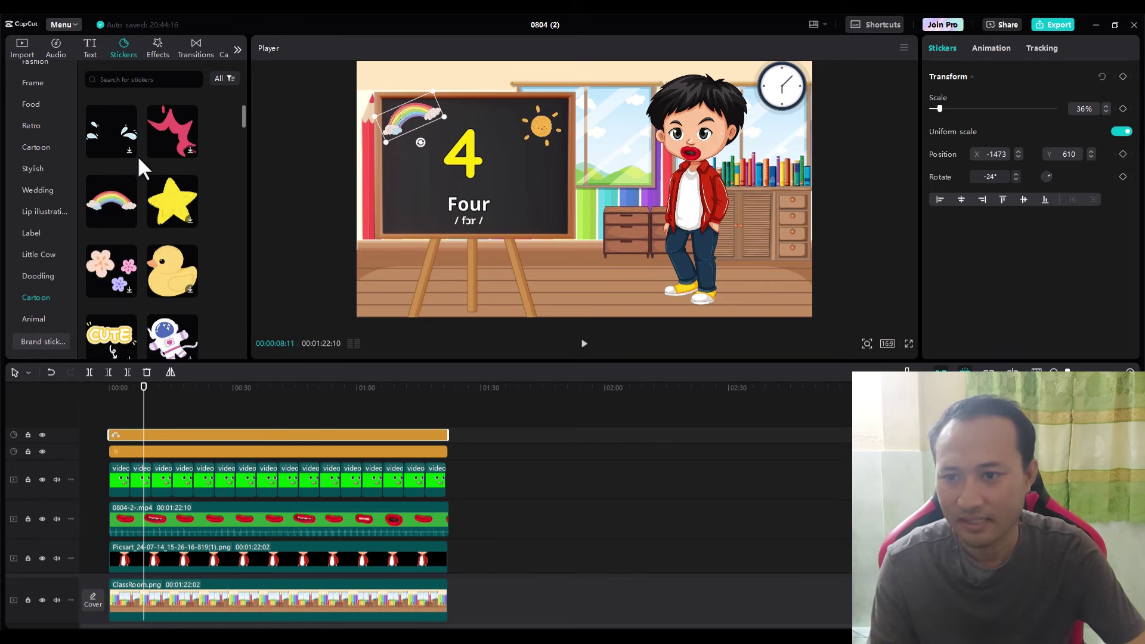
Step: Add the water drops sticker on a new track and stretch it over the whole video duration
{"action": "left_click", "coordinate": [120, 139]}
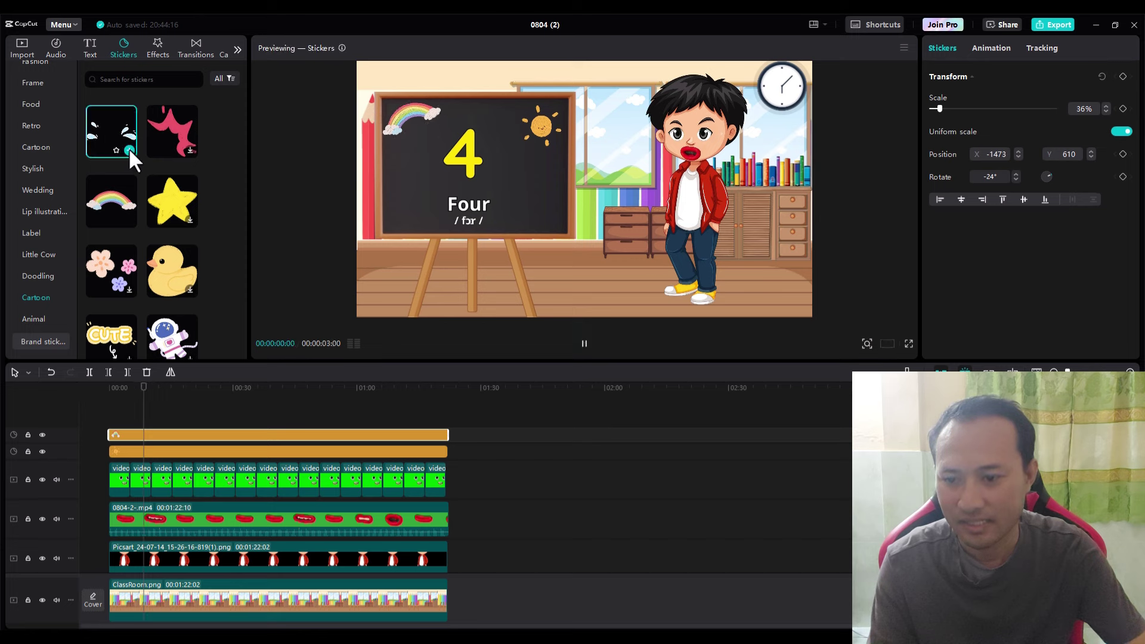
{"action": "left_click", "coordinate": [129, 149]}
{"action": "left_click_drag", "start_coordinate": [159, 431], "coordinate": [447, 436]}
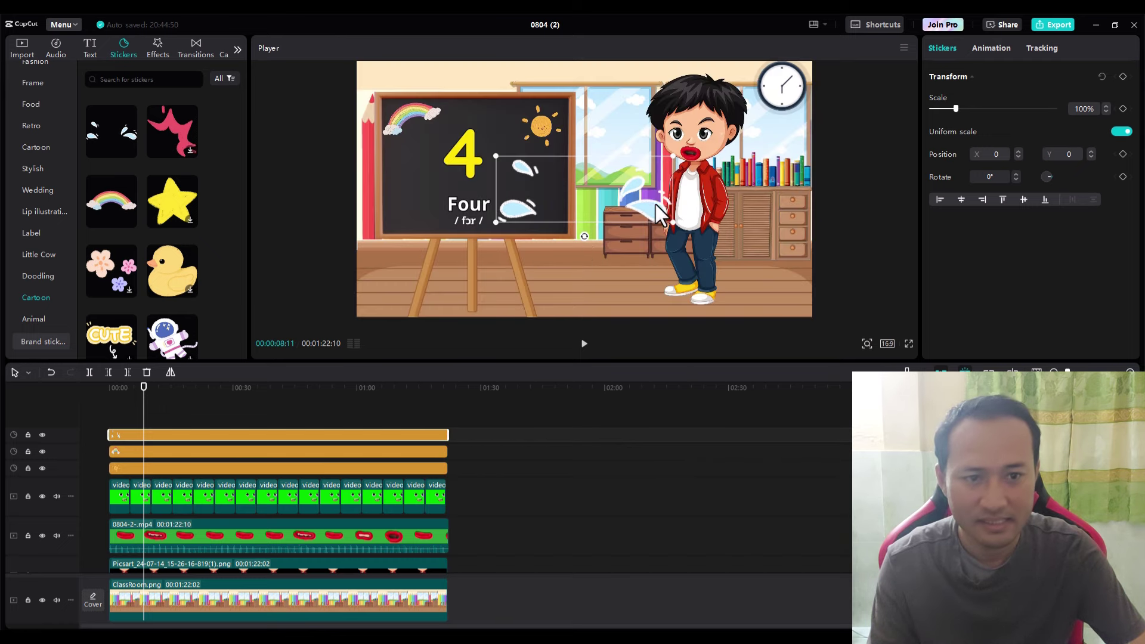
Step: Scale the water drops sticker to 56%, rotate it 175° and place it at X 875, Y 347 over the boy's face, previewing the playback
{"action": "left_click_drag", "start_coordinate": [658, 210], "coordinate": [679, 80]}
{"action": "left_click_drag", "start_coordinate": [718, 143], "coordinate": [712, 144]}
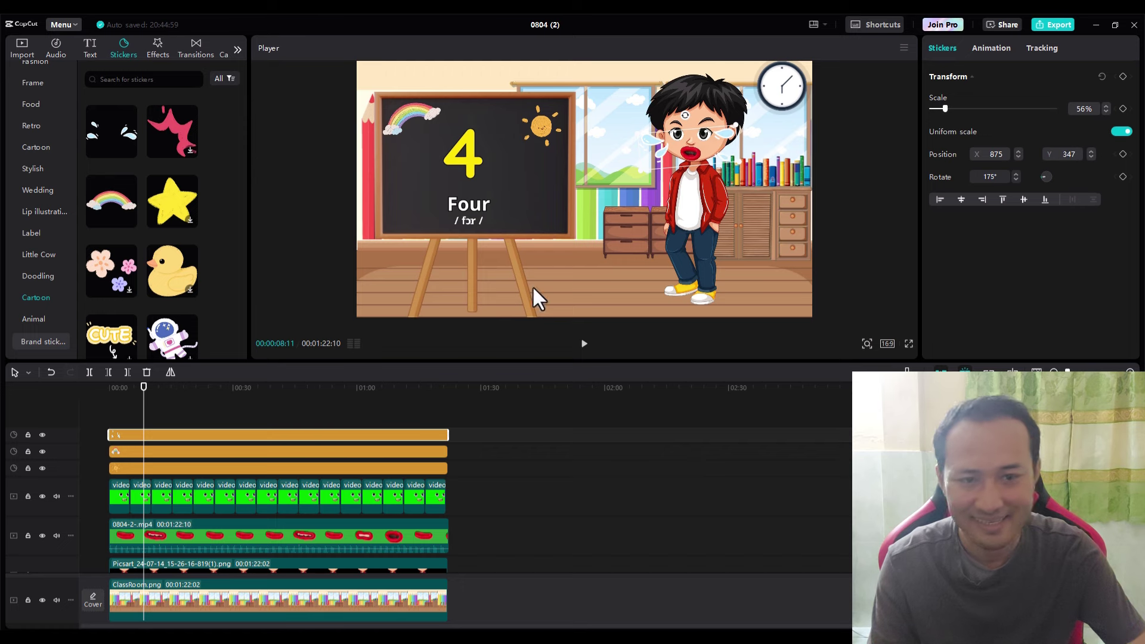
{"action": "key", "text": "space"}
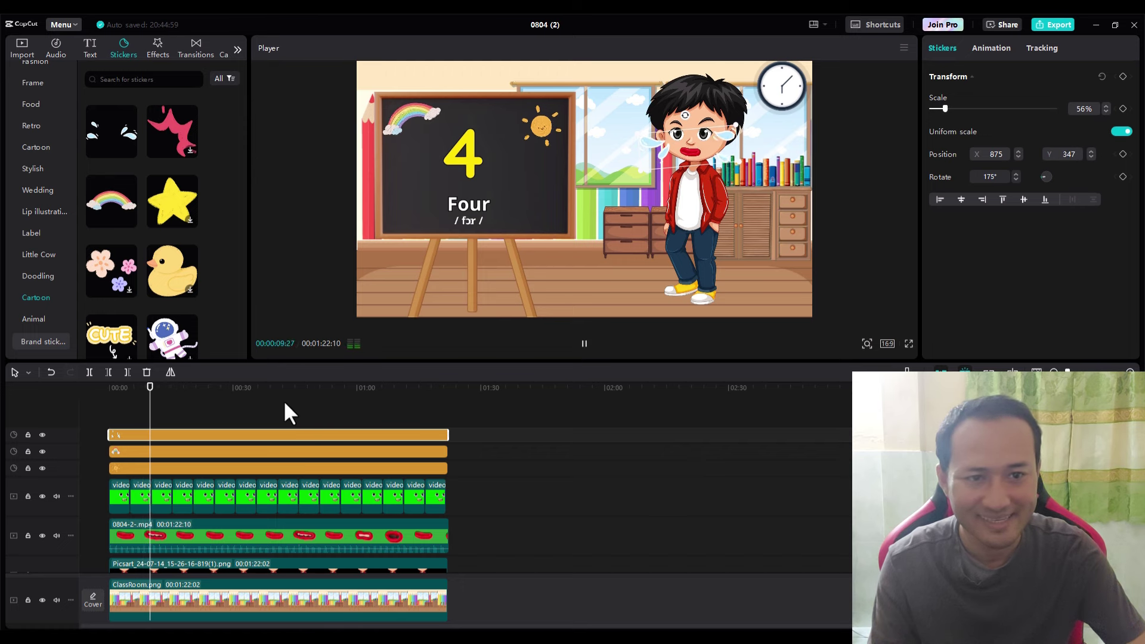
{"action": "key", "text": "space"}
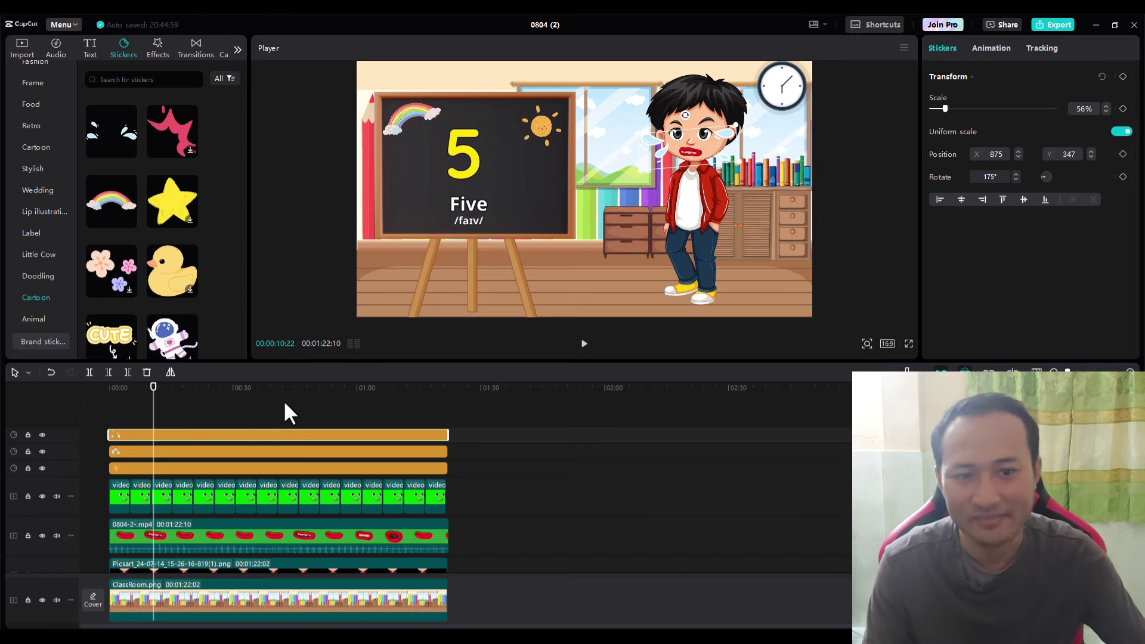
Step: Replace the water drops sticker with the yellow duck sticker and stretch it over the whole video duration
{"action": "key", "text": "Delete"}
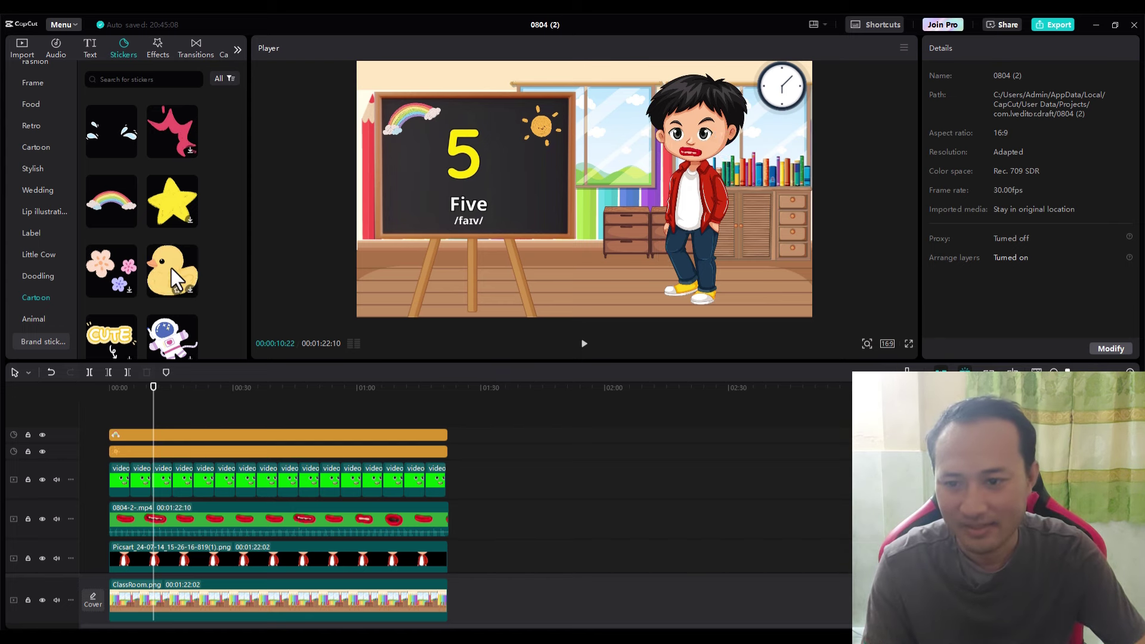
{"action": "left_click", "coordinate": [191, 289]}
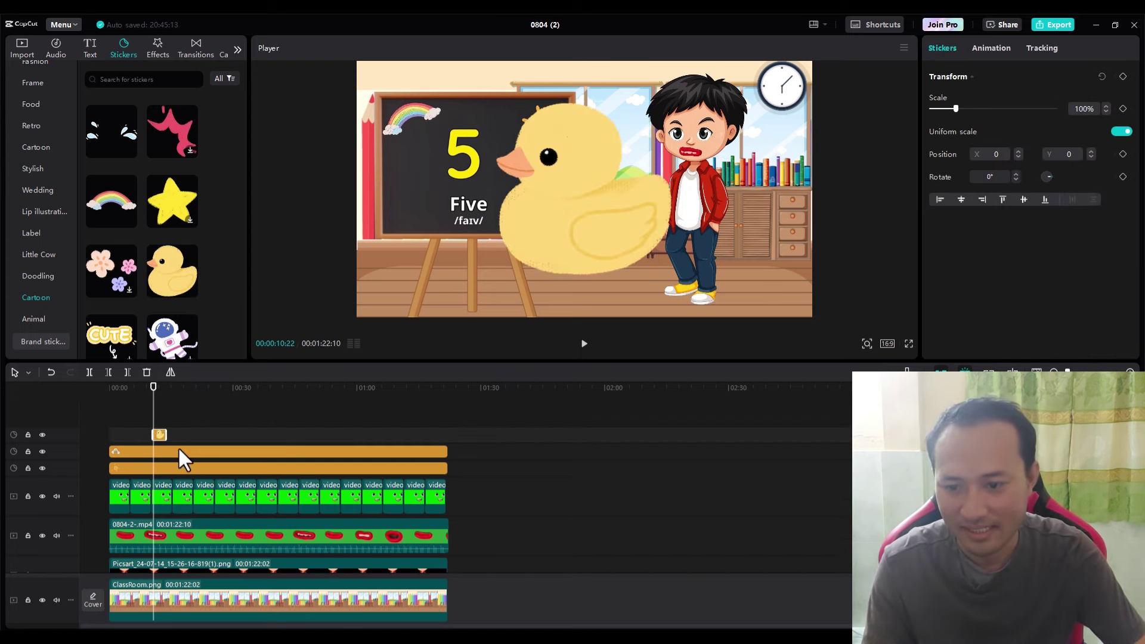
{"action": "left_click_drag", "start_coordinate": [207, 435], "coordinate": [449, 433]}
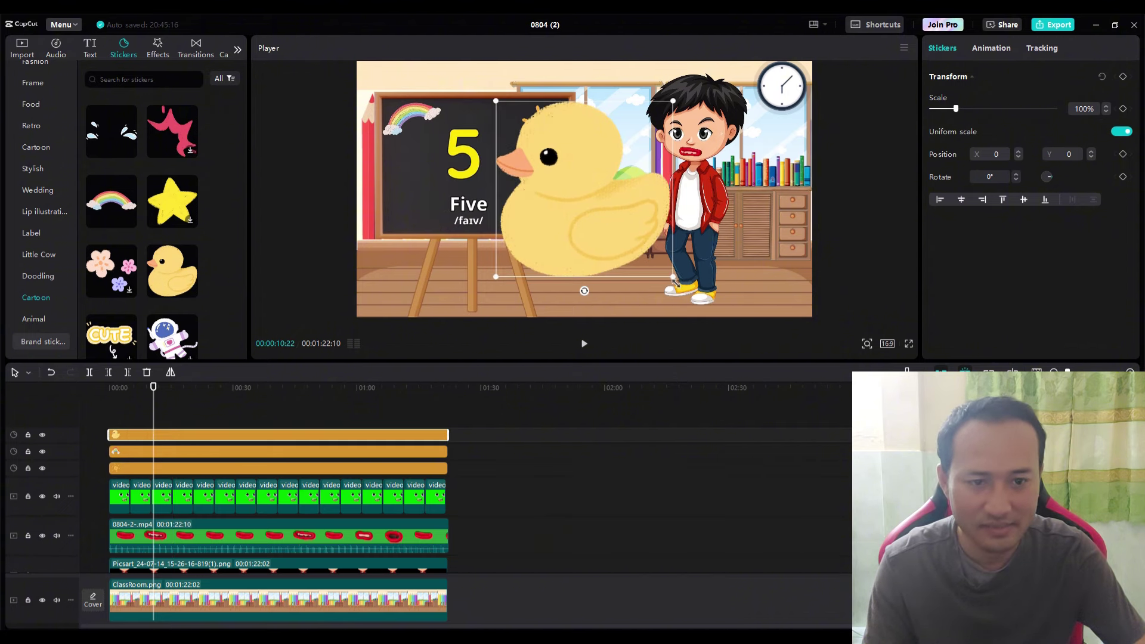
Step: Scale the duck to 42% and place it at X 103, Y -736 on the floor between the blackboard and the boy, previewing the playback
{"action": "left_click_drag", "start_coordinate": [674, 279], "coordinate": [560, 239]}
{"action": "left_click_drag", "start_coordinate": [600, 280], "coordinate": [598, 285]}
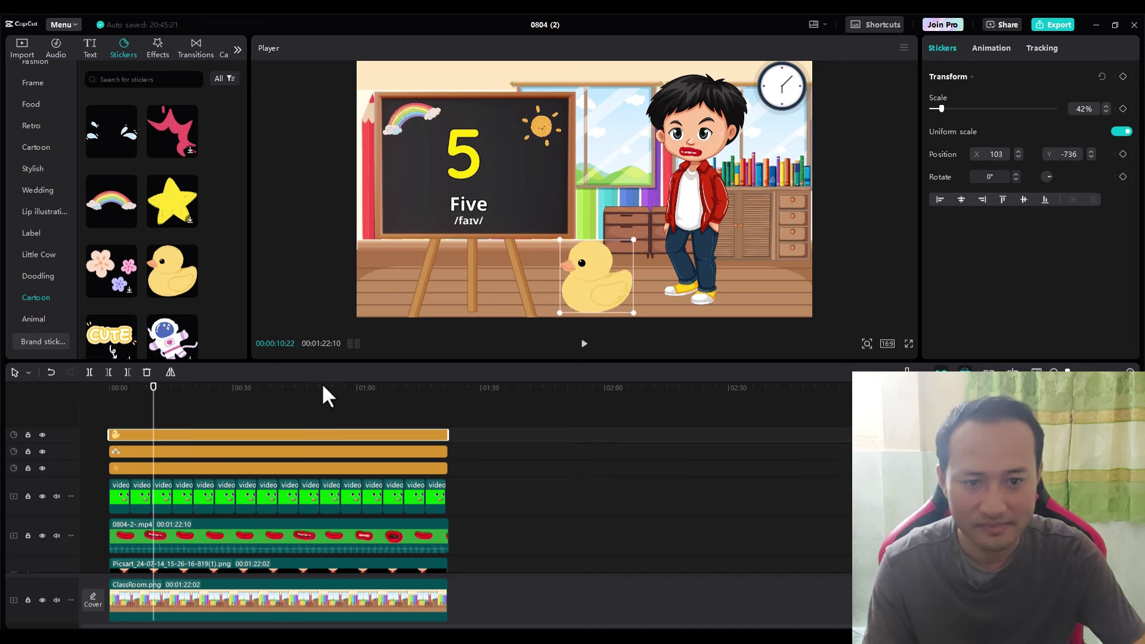
{"action": "key", "text": "space"}
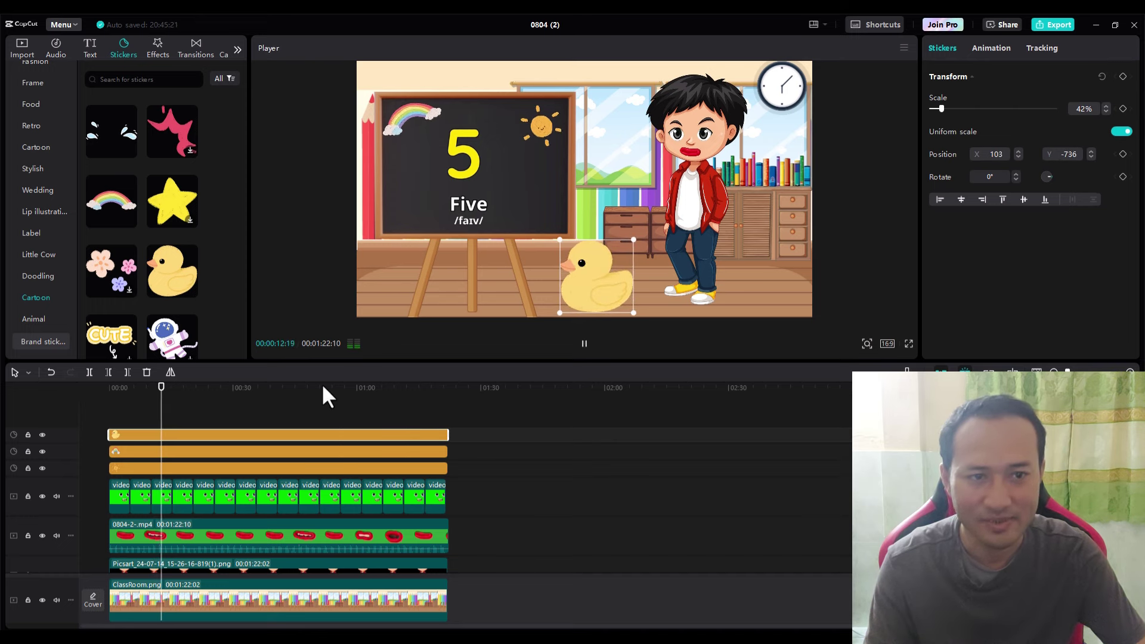
{"action": "key", "text": "space"}
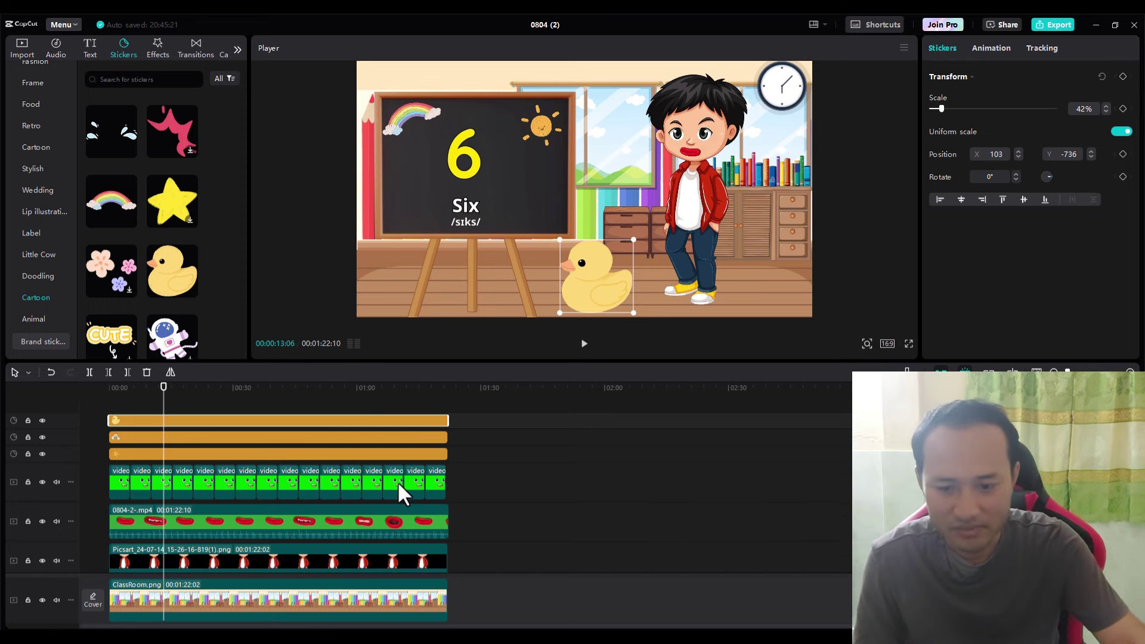
Step: Lower the volume of the blackboard clip 0804 (1).mp4 to -∞ dB and select the mouth clip 0804-2-.mp4
{"action": "scroll", "coordinate": [398, 481], "scroll_direction": "down", "scroll_amount": 3}
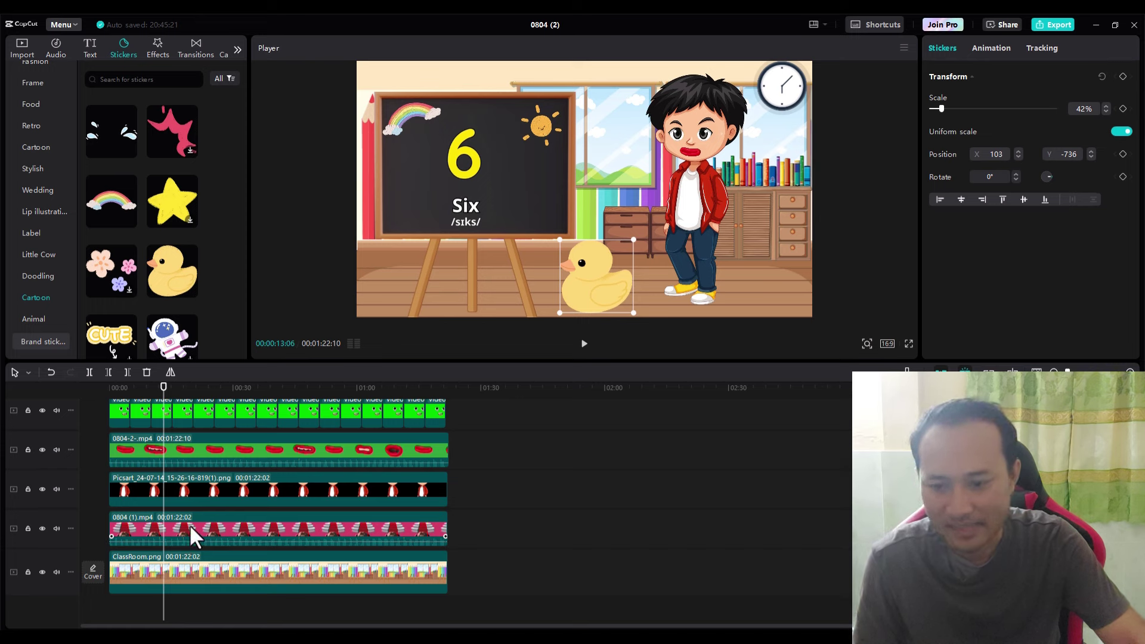
{"action": "left_click", "coordinate": [186, 452]}
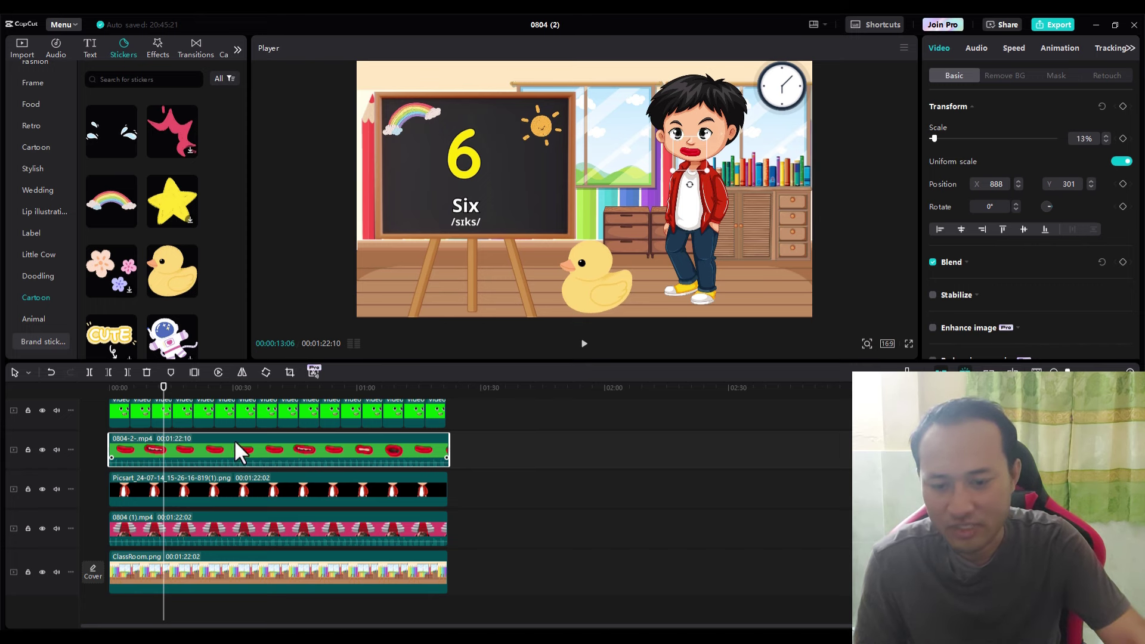
{"action": "left_click", "coordinate": [279, 542]}
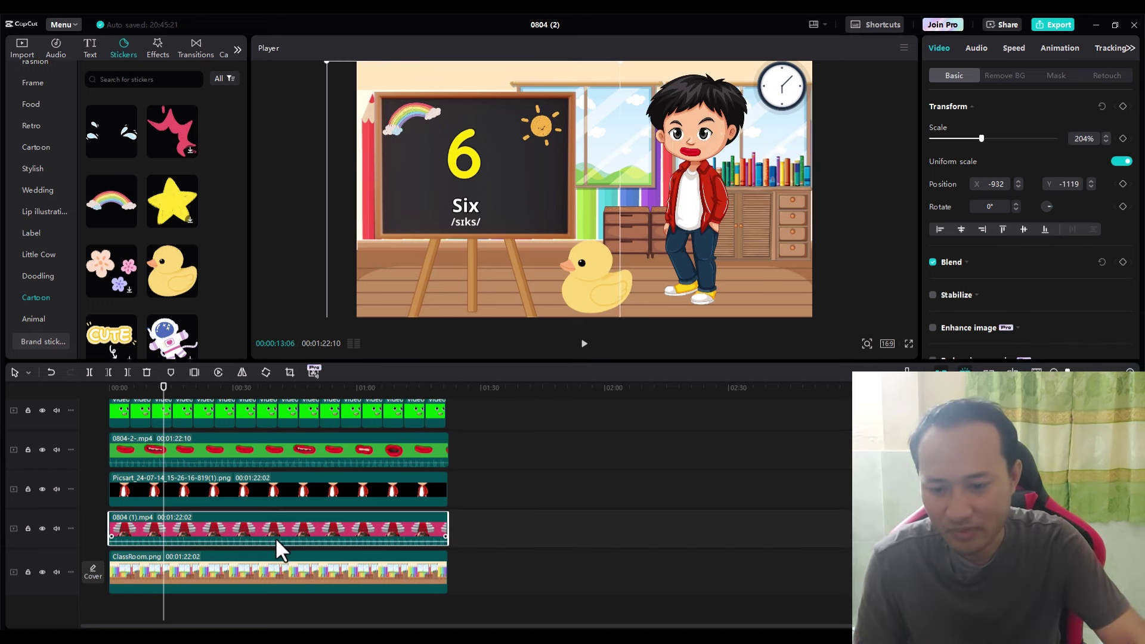
{"action": "left_click_drag", "start_coordinate": [259, 538], "coordinate": [257, 567]}
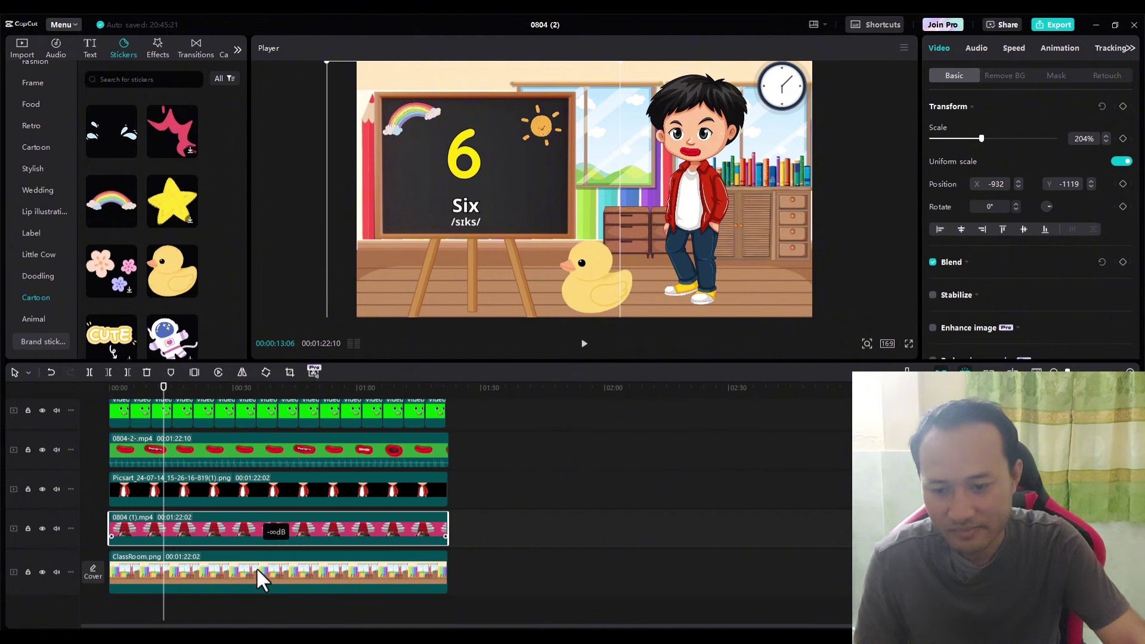
{"action": "left_click", "coordinate": [233, 454]}
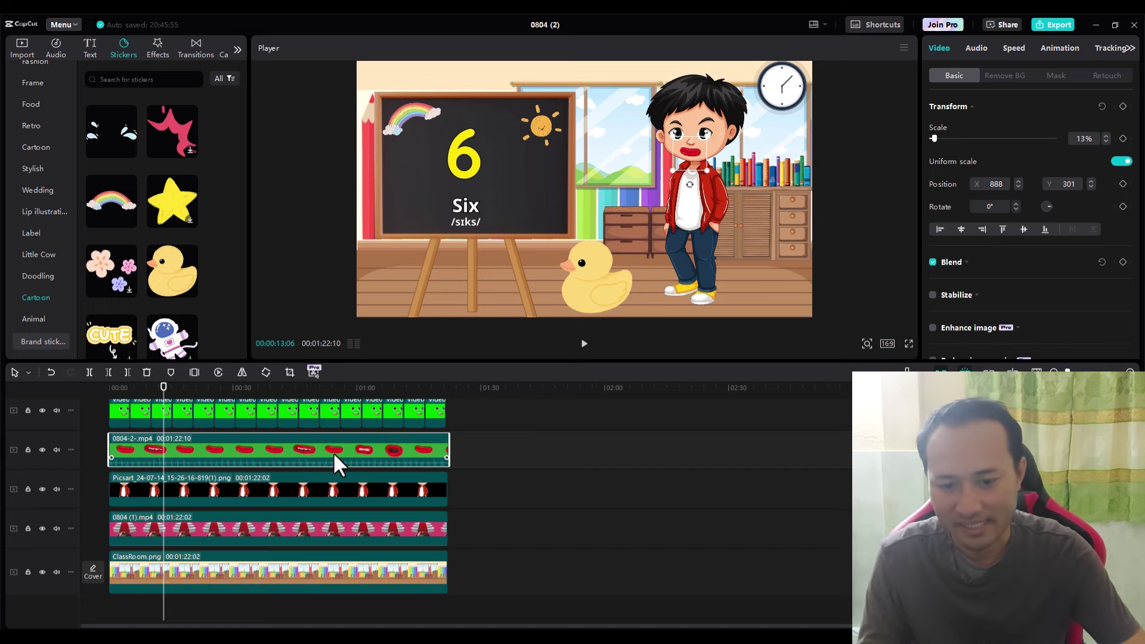
Step: Review all the timeline tracks and check the blackboard numbers, the boy's mouth and the stickers at several points of the video
{"action": "scroll", "coordinate": [439, 462], "scroll_direction": "up", "scroll_amount": 2}
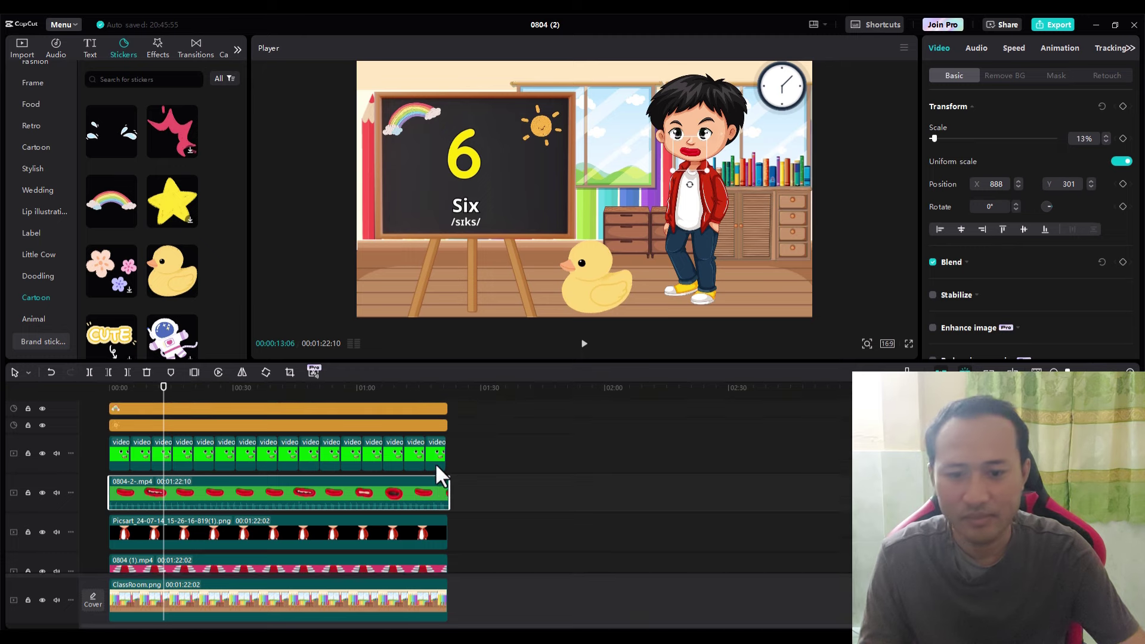
{"action": "left_click_drag", "start_coordinate": [531, 360], "coordinate": [530, 262]}
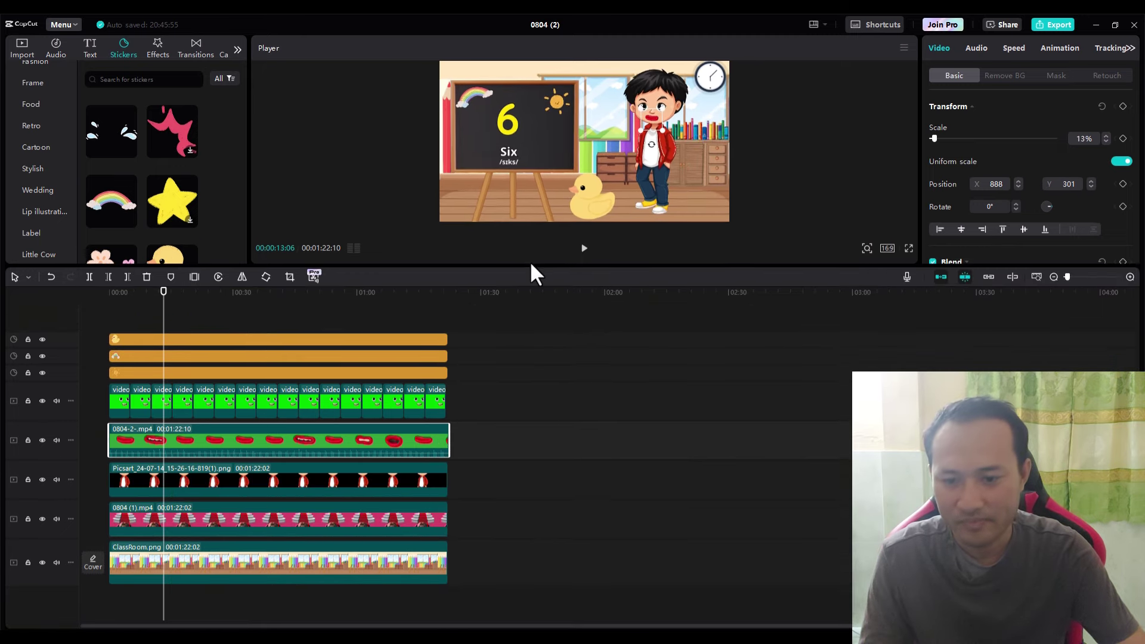
{"action": "left_click_drag", "start_coordinate": [305, 289], "coordinate": [277, 290]}
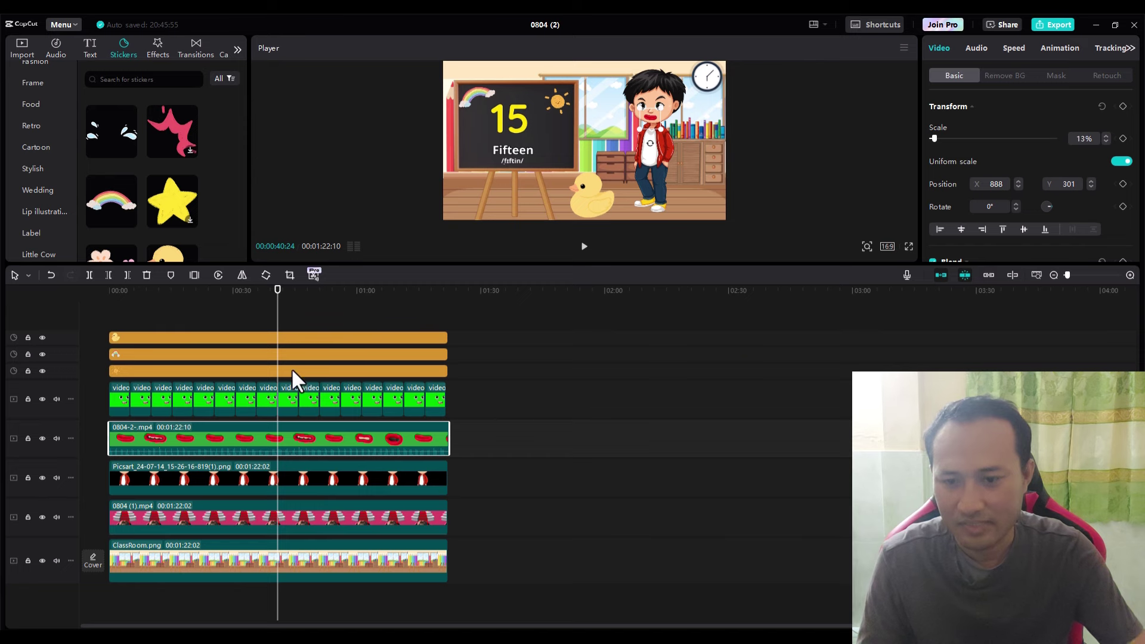
{"action": "left_click_drag", "start_coordinate": [205, 287], "coordinate": [237, 286]}
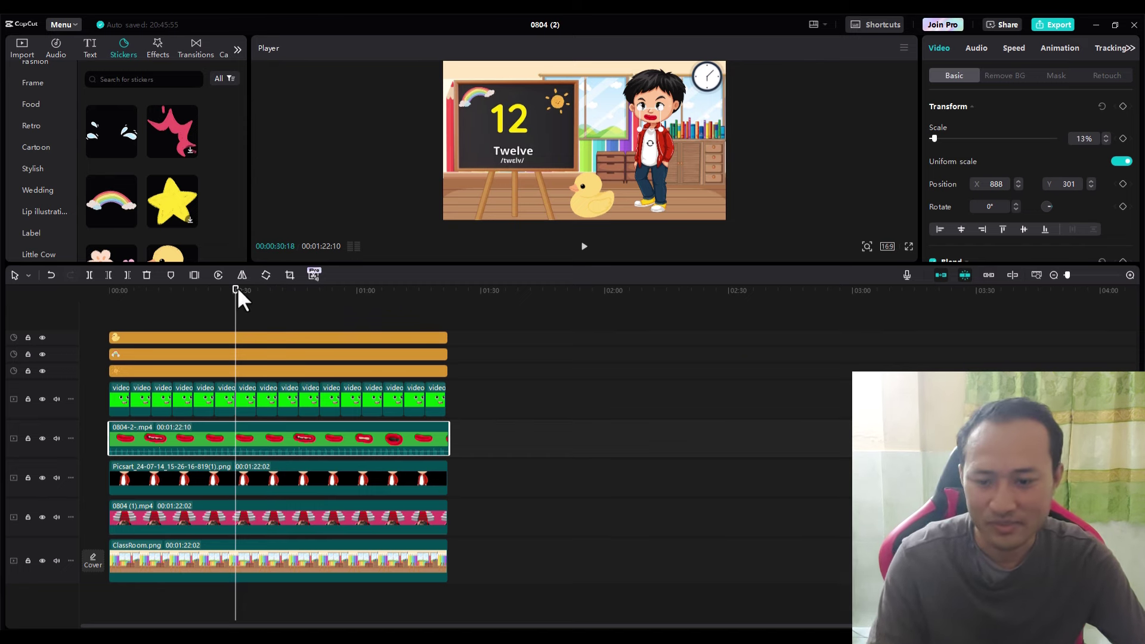
{"action": "left_click", "coordinate": [307, 302]}
{"action": "left_click", "coordinate": [323, 290]}
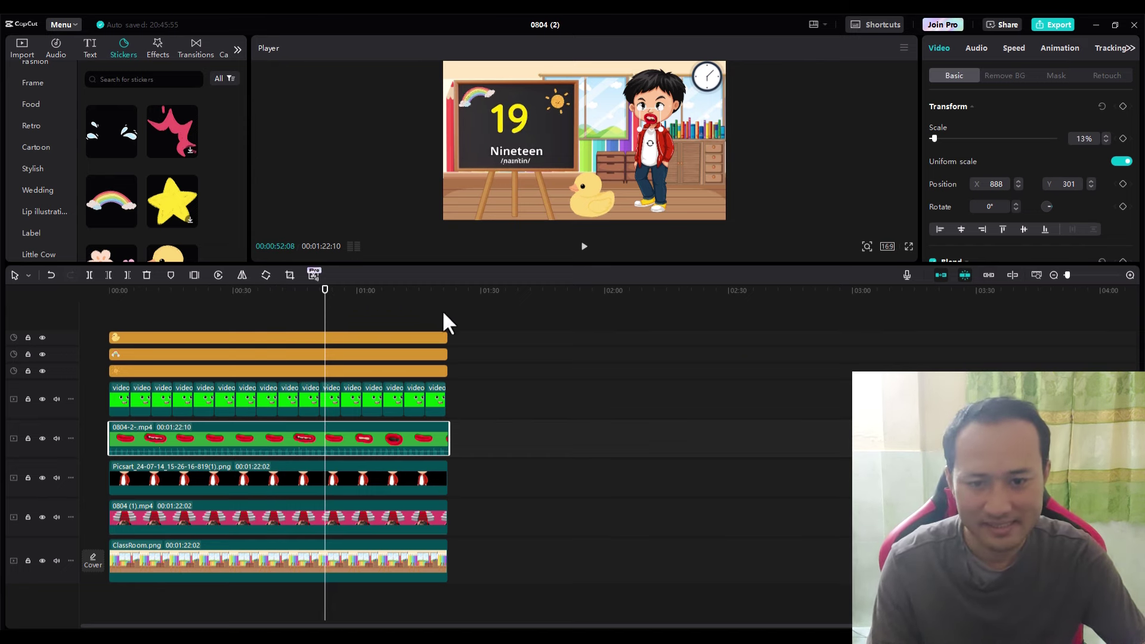
{"action": "left_click_drag", "start_coordinate": [440, 264], "coordinate": [452, 400]}
{"action": "scroll", "coordinate": [405, 471], "scroll_direction": "down", "scroll_amount": 3}
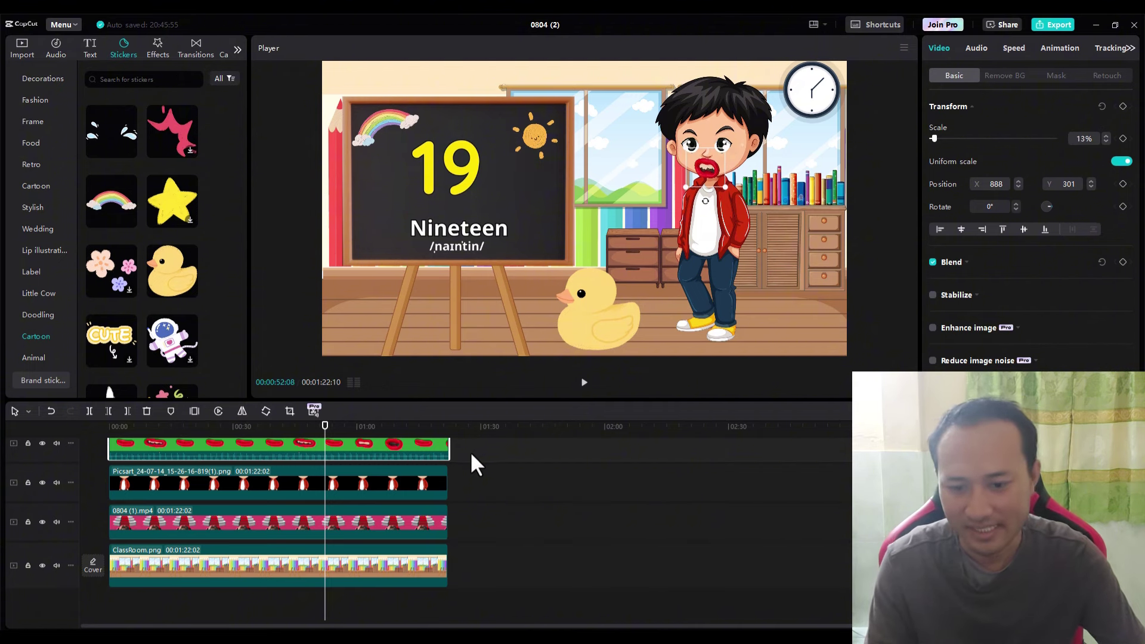
{"action": "scroll", "coordinate": [470, 451], "scroll_direction": "up", "scroll_amount": 3}
{"action": "scroll", "coordinate": [283, 454], "scroll_direction": "down", "scroll_amount": 3}
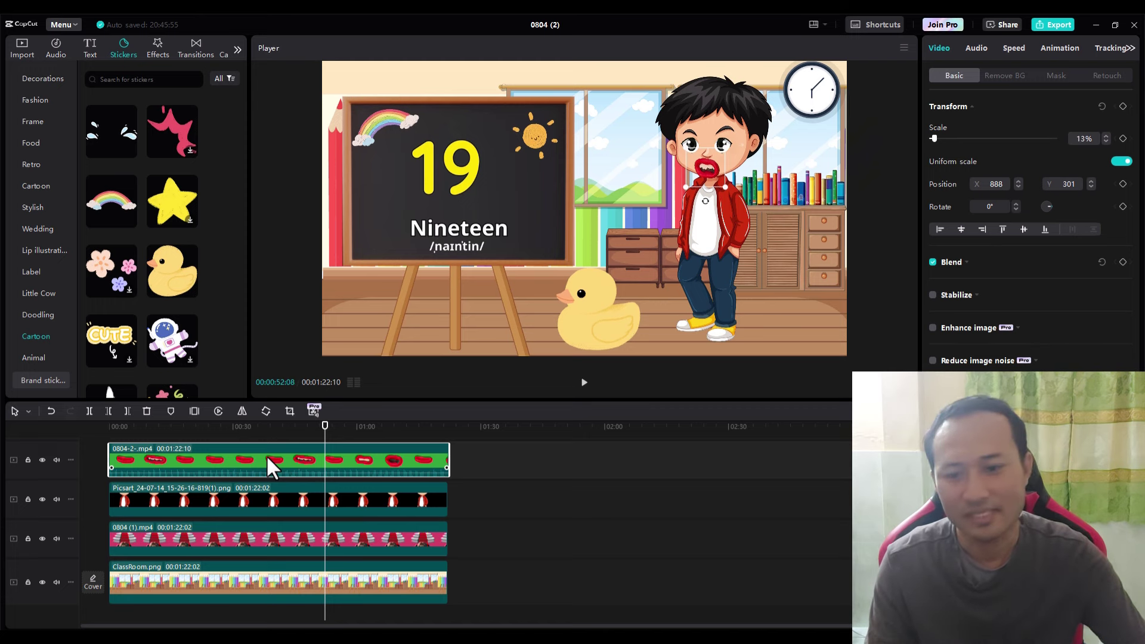
{"action": "left_click", "coordinate": [289, 424]}
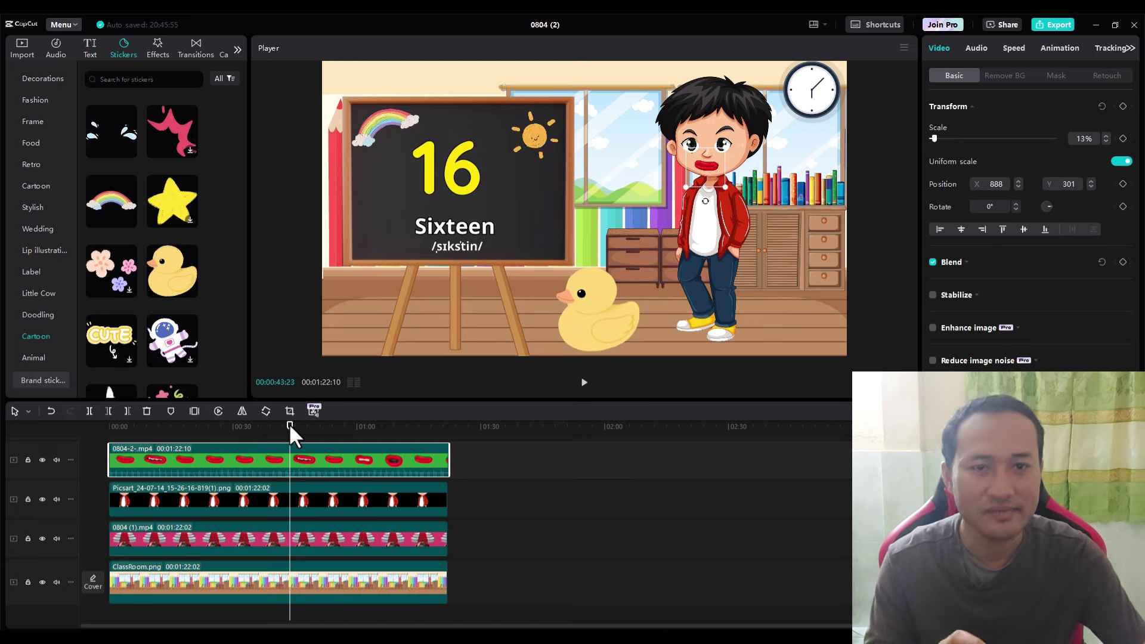
{"action": "left_click_drag", "start_coordinate": [290, 424], "coordinate": [380, 421]}
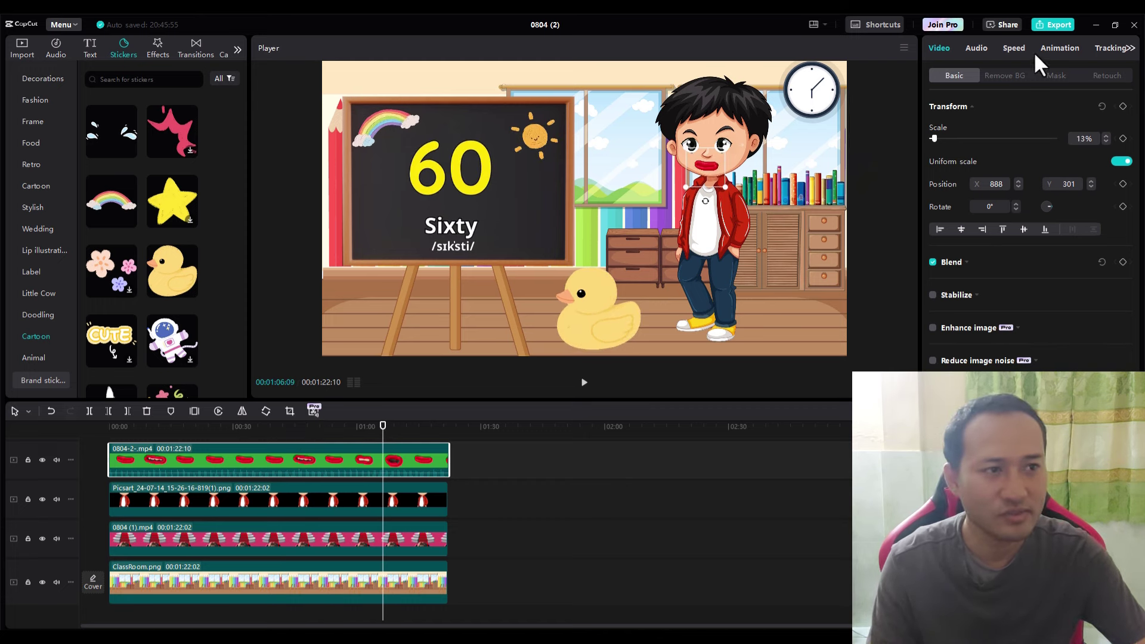
Step: Open the export settings for the finished lesson video
{"action": "left_click", "coordinate": [1045, 23]}
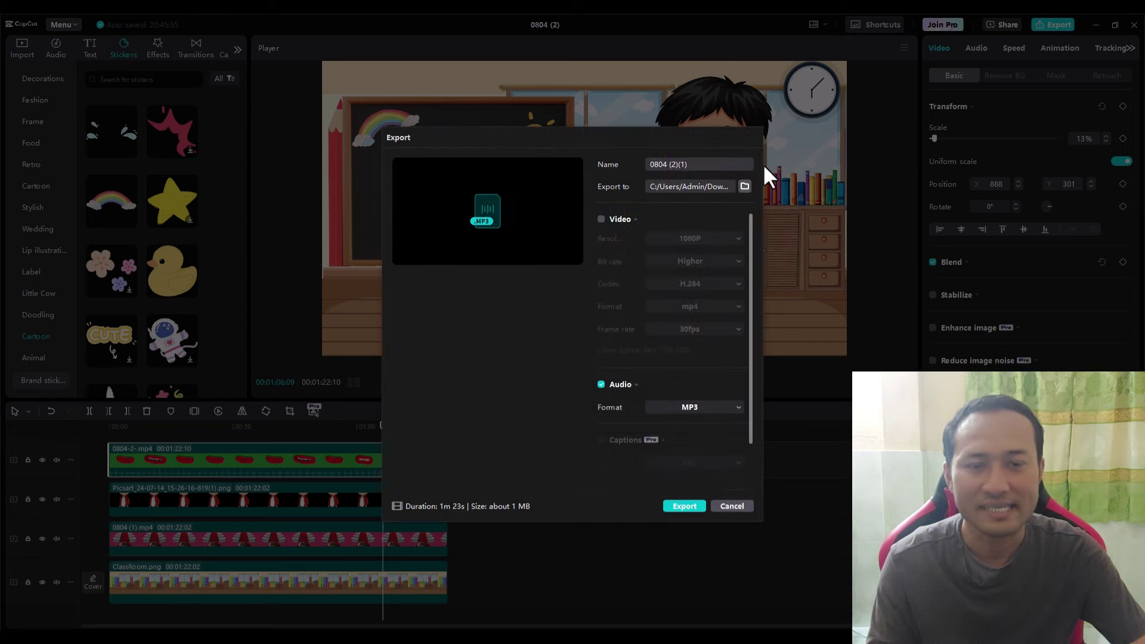